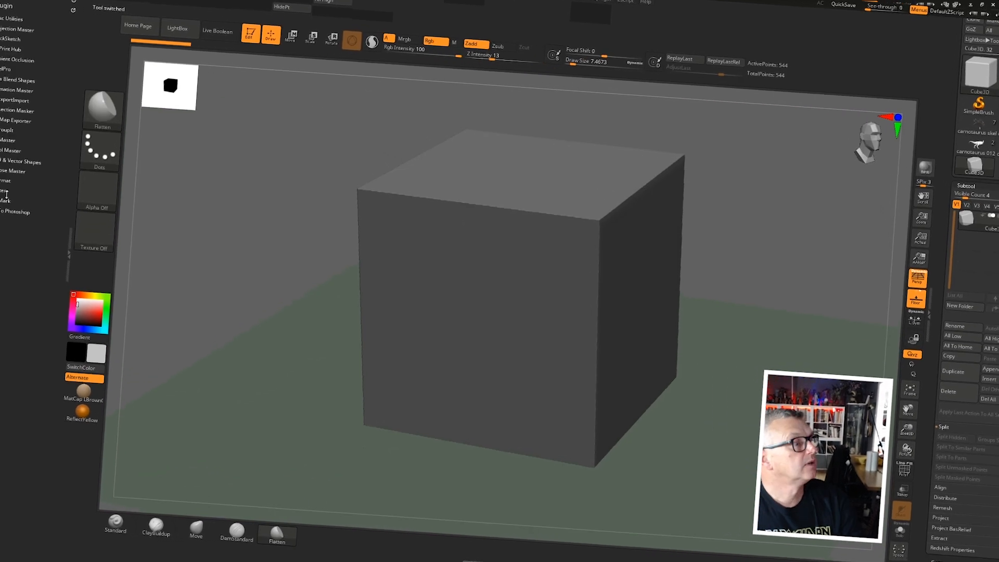
Step: Inspect the polygon wireframe of the cube by switching its polyframe display on and off
{"action": "left_click", "coordinate": [6, 194]}
{"action": "left_click", "coordinate": [518, 196]}
{"action": "key", "text": "shift+f"}
{"action": "mouse_move", "coordinate": [517, 196]}
{"action": "right_mouse_down", "text": "ctrl"}
{"action": "mouse_move", "coordinate": [564, 205]}
{"action": "mouse_move", "coordinate": [682, 167]}
{"action": "right_mouse_up", "text": "ctrl"}
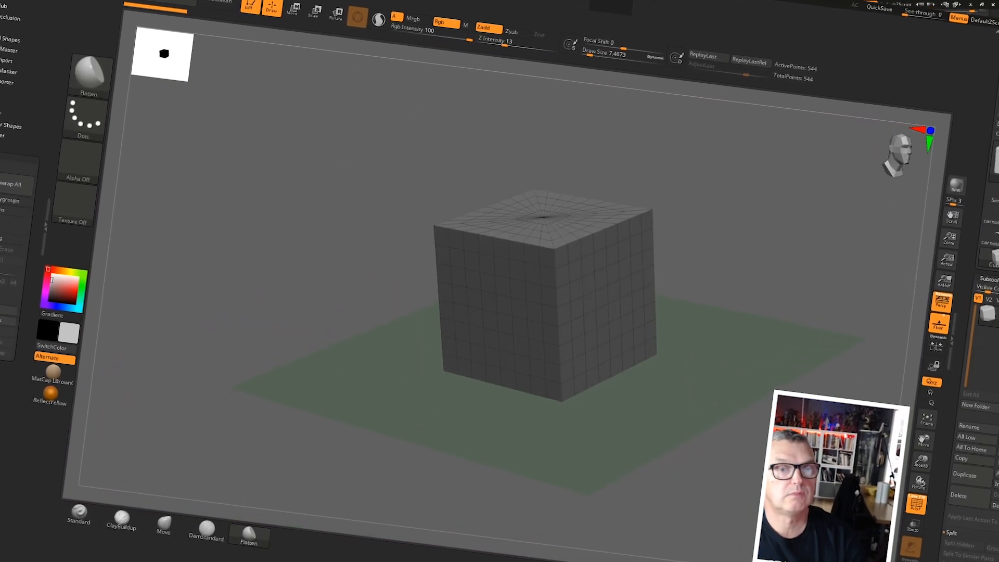
{"action": "key", "text": "shift+f"}
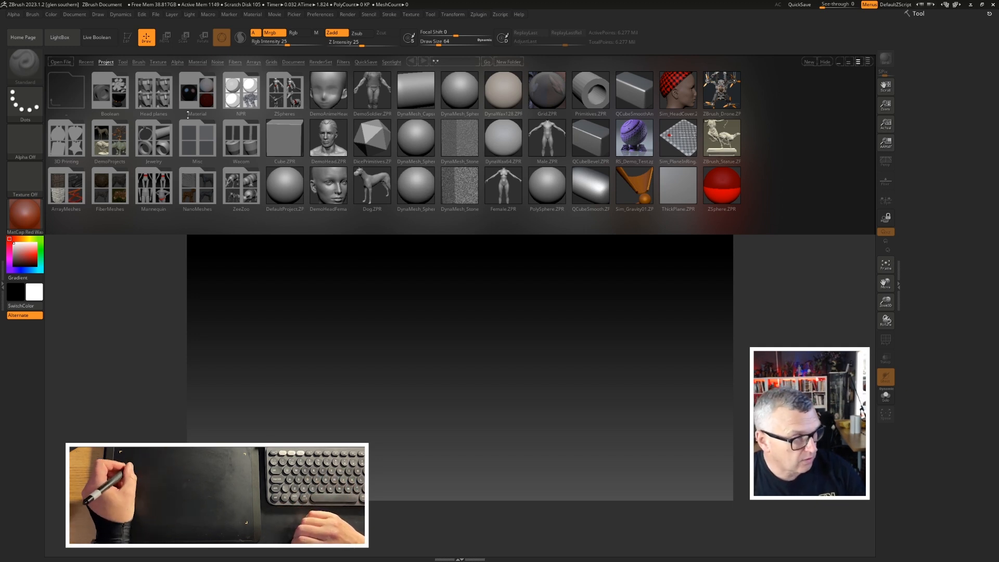
Step: Toggle the LightBox browser and leave it hidden so the canvas is clear
{"action": "left_click", "coordinate": [66, 37]}
{"action": "left_click", "coordinate": [59, 37]}
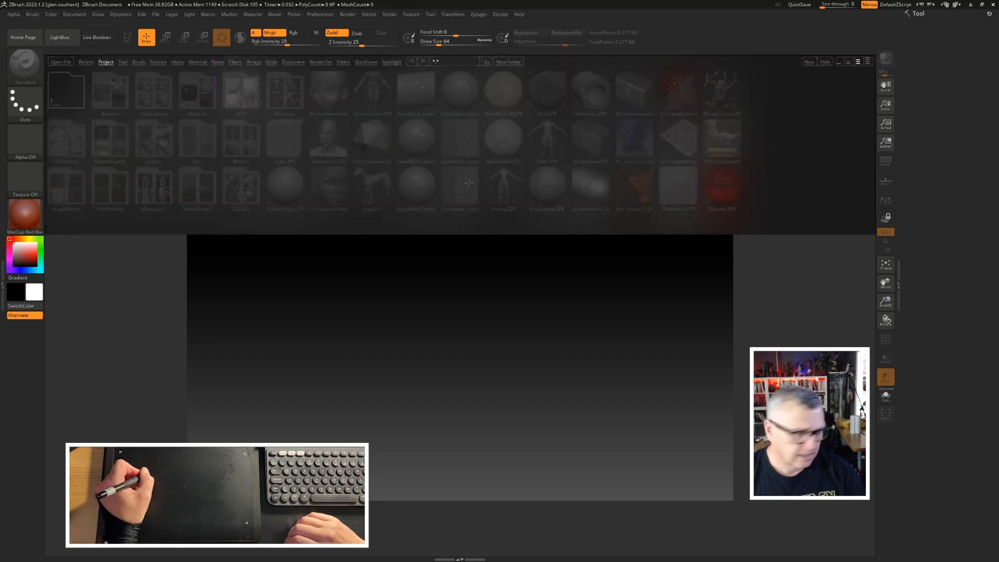
{"action": "key", "text": "comma"}
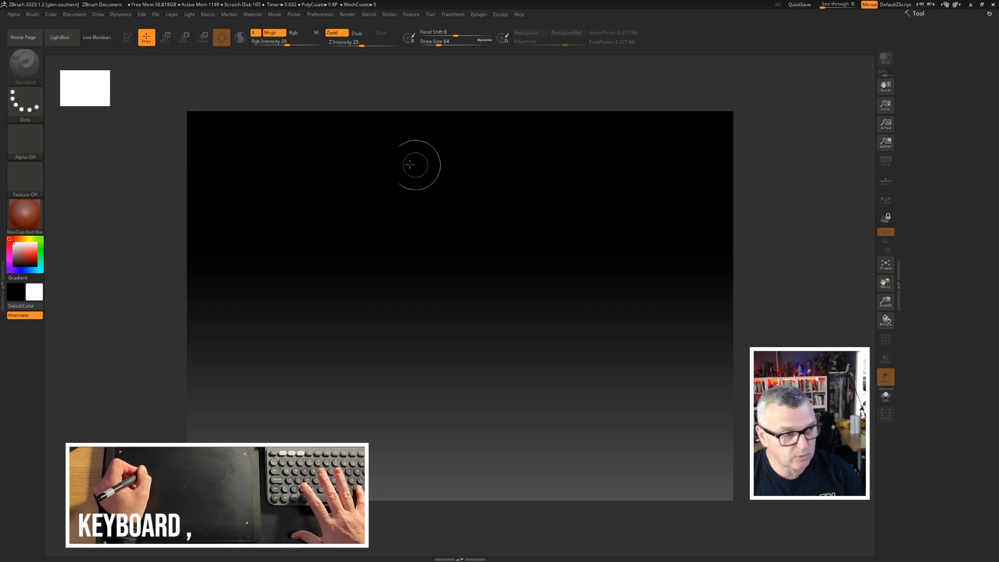
{"action": "key", "text": "comma"}
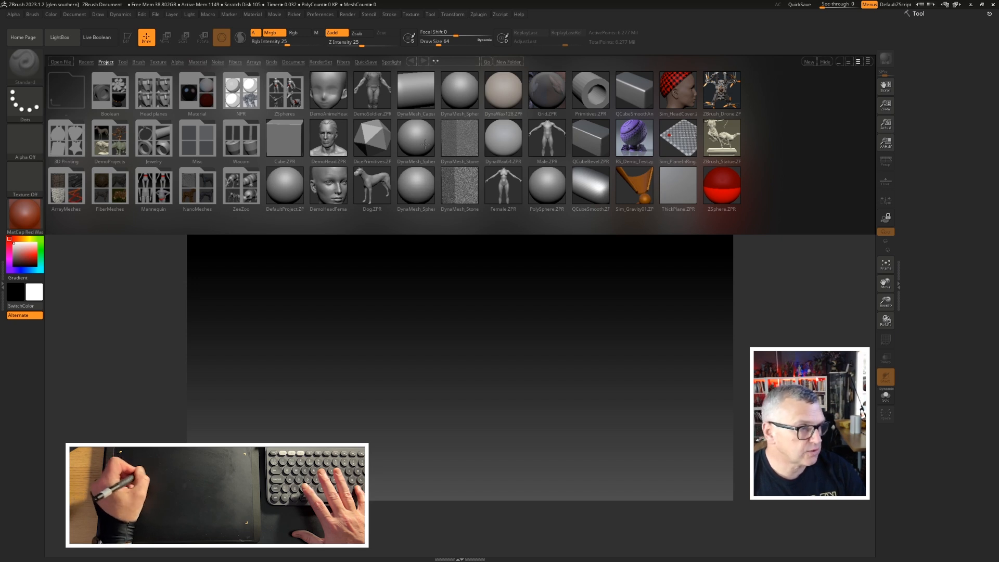
{"action": "key", "text": "comma"}
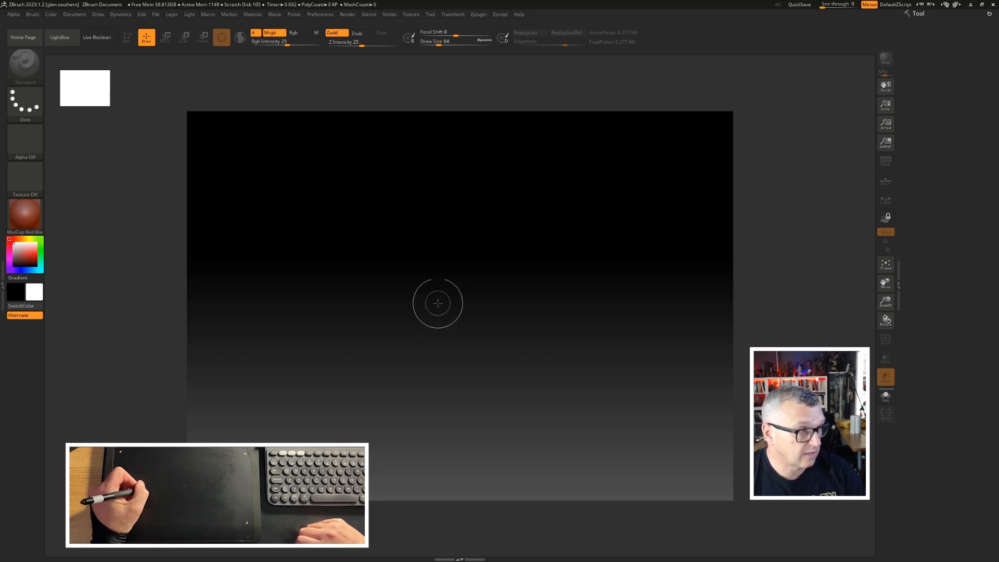
Step: Set the document width to 3000 without keeping its proportional link to the height
{"action": "left_click", "coordinate": [121, 14]}
{"action": "mouse_move", "coordinate": [98, 14]}
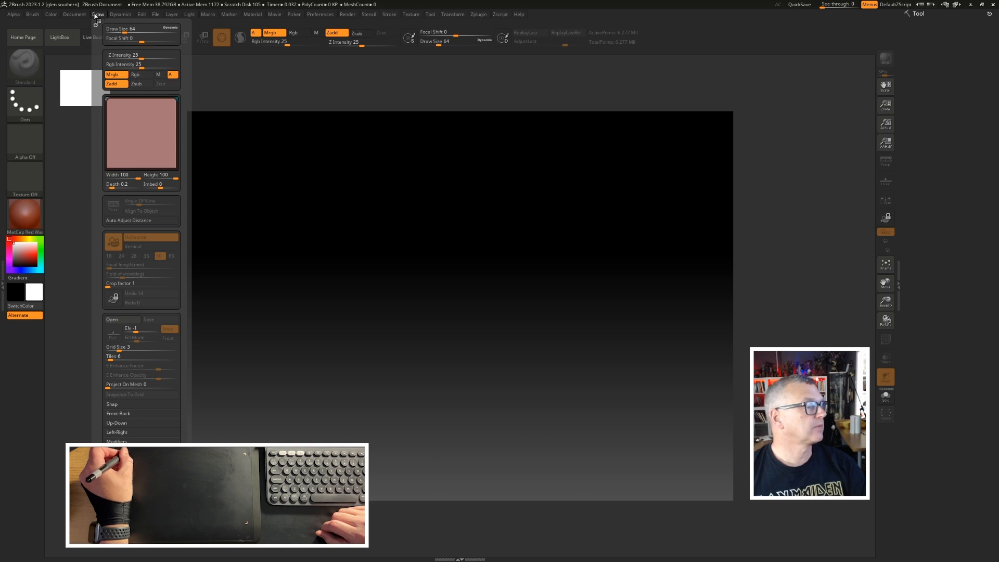
{"action": "left_click", "coordinate": [73, 14]}
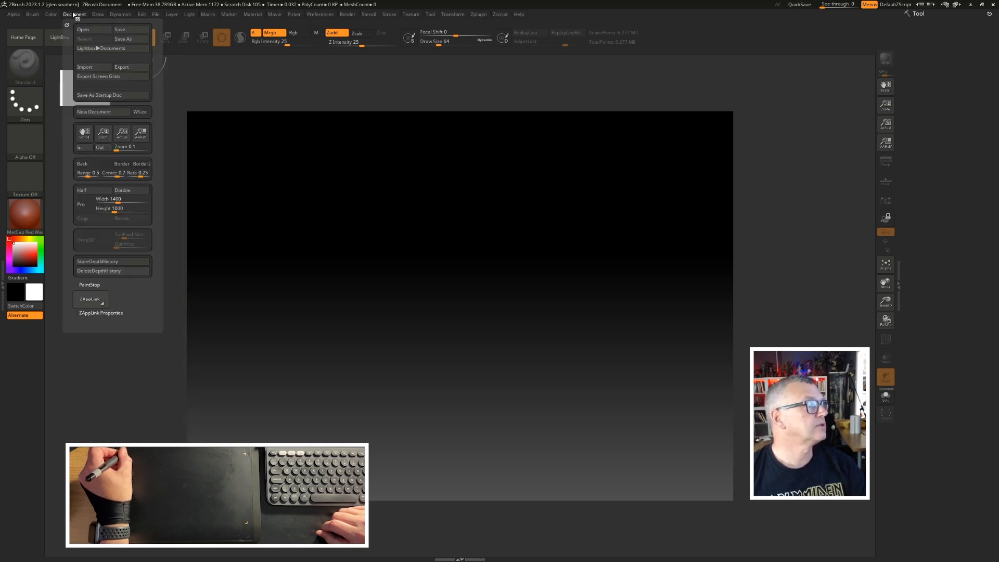
{"action": "left_click", "coordinate": [110, 200]}
{"action": "type", "text": "353"}
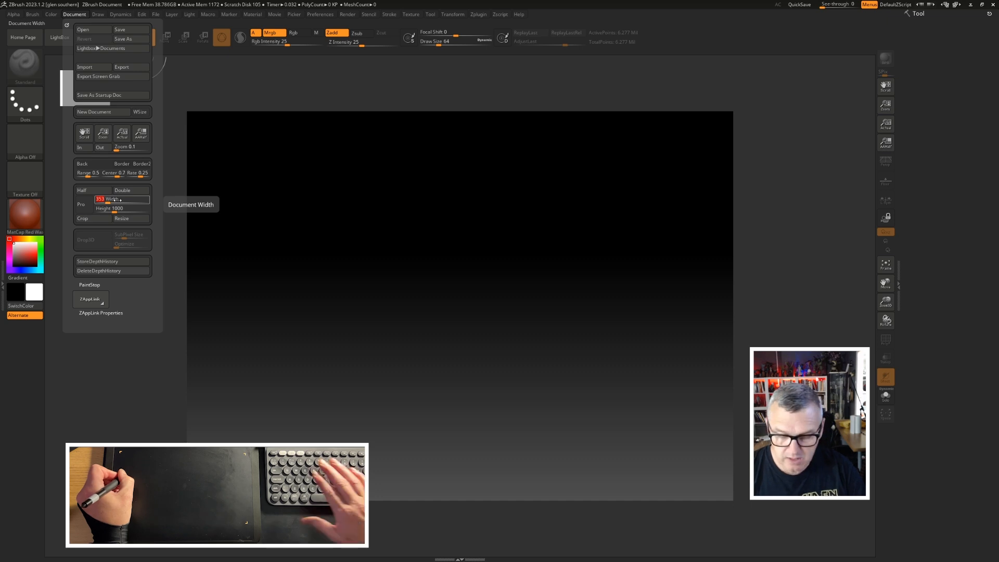
{"action": "key", "text": "BackSpace"}
{"action": "key", "text": "BackSpace"}
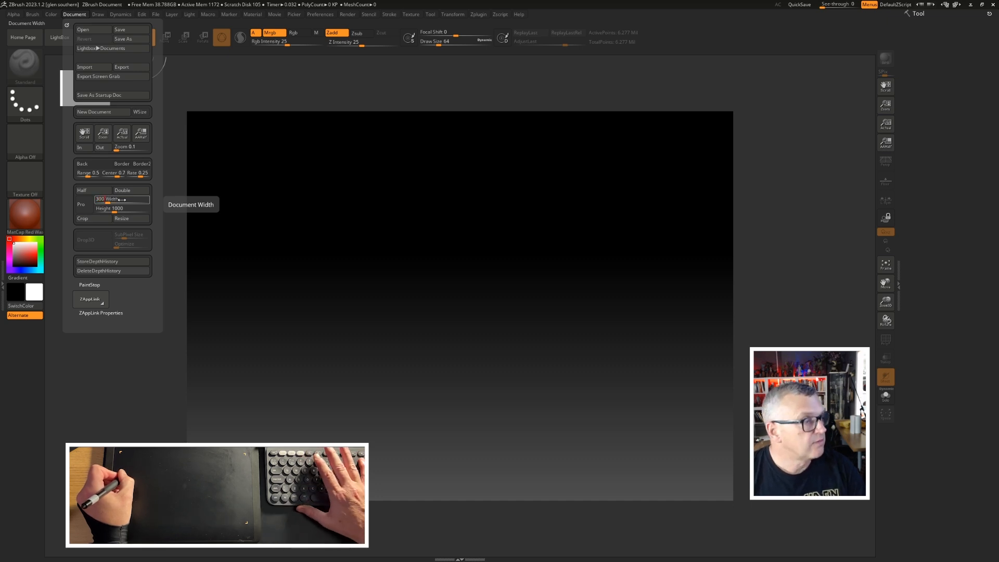
{"action": "type", "text": "000"}
{"action": "key", "text": "Return"}
Step: Set the document height to 2500 and resize the document to the new dimensions
{"action": "left_click", "coordinate": [111, 209]}
{"action": "type", "text": "788"}
{"action": "key", "text": "BackSpace"}
{"action": "key", "text": "BackSpace"}
{"action": "key", "text": "BackSpace"}
{"action": "type", "text": "2500"}
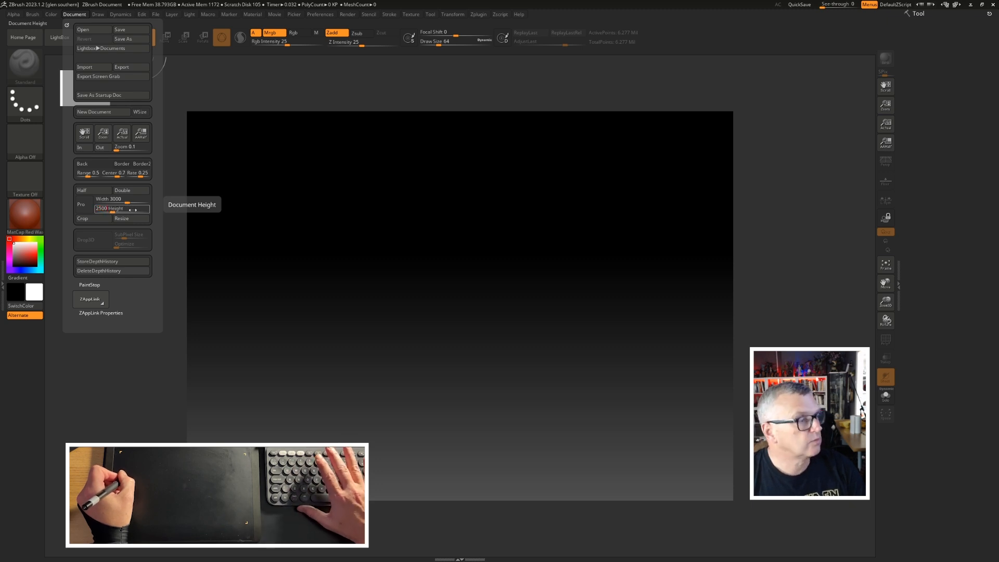
{"action": "key", "text": "Return"}
{"action": "left_click", "coordinate": [124, 219]}
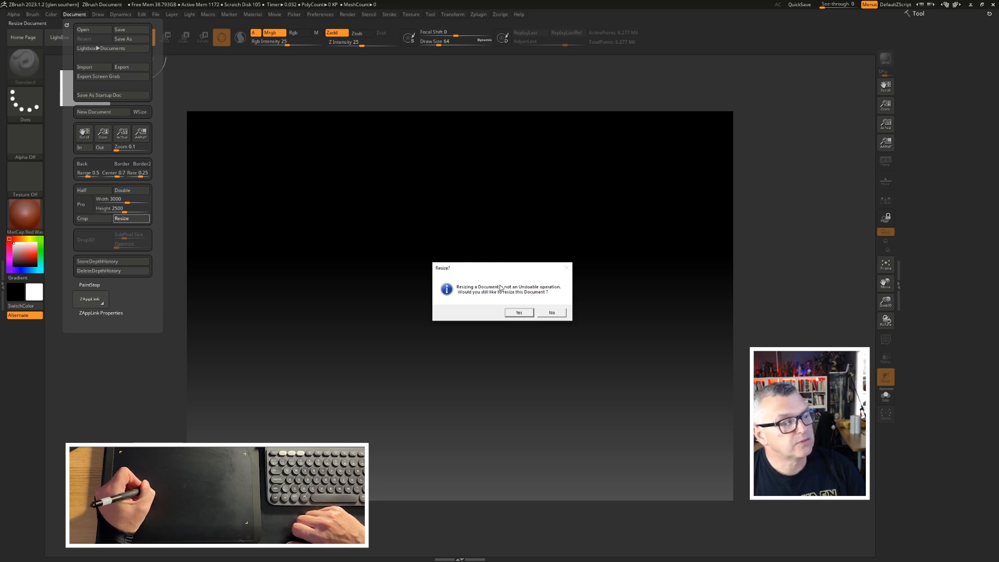
{"action": "left_click", "coordinate": [527, 316]}
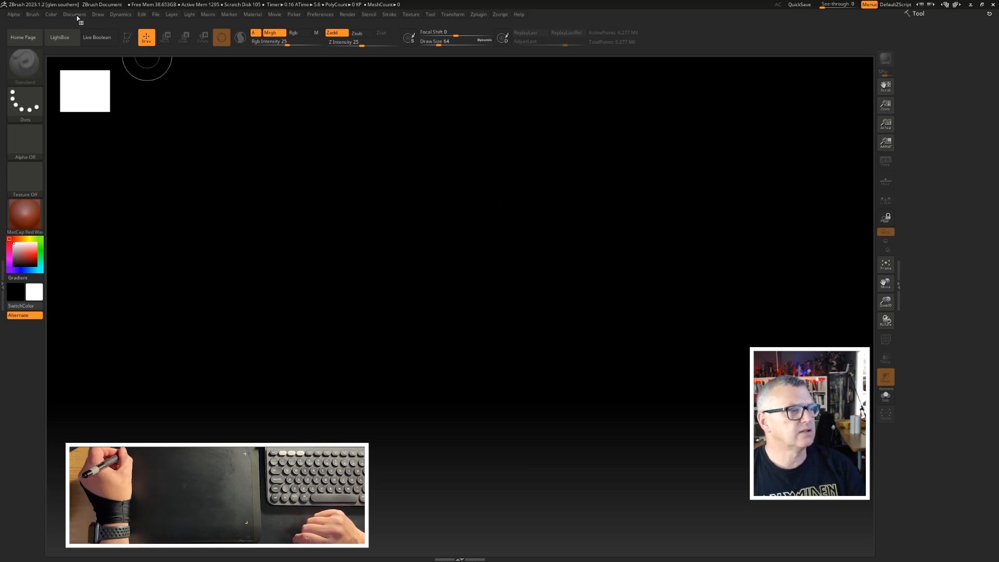
Step: Apply the current gray as the document background and set the gradient Range to 0 for a flat canvas
{"action": "left_click", "coordinate": [98, 14]}
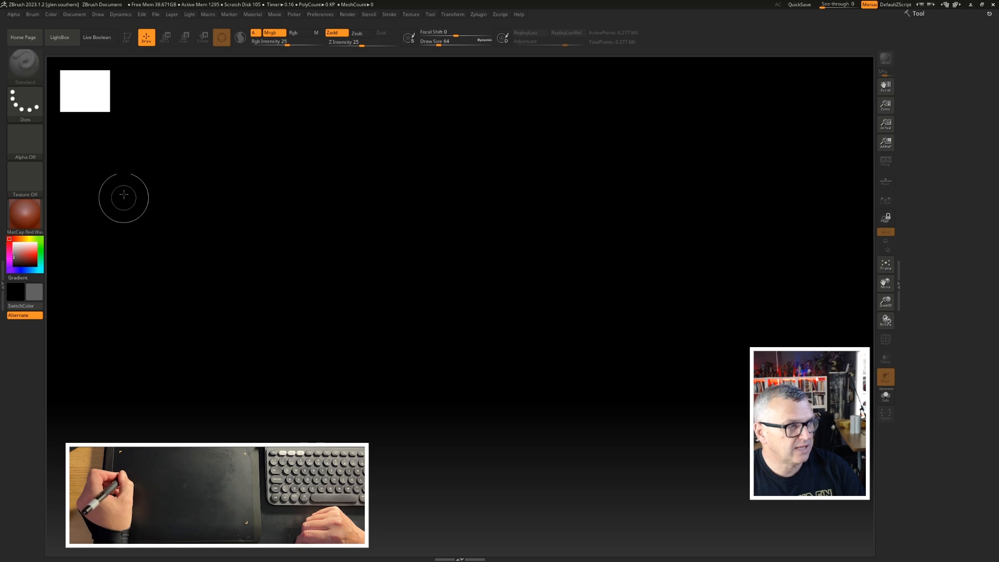
{"action": "left_click", "coordinate": [97, 16]}
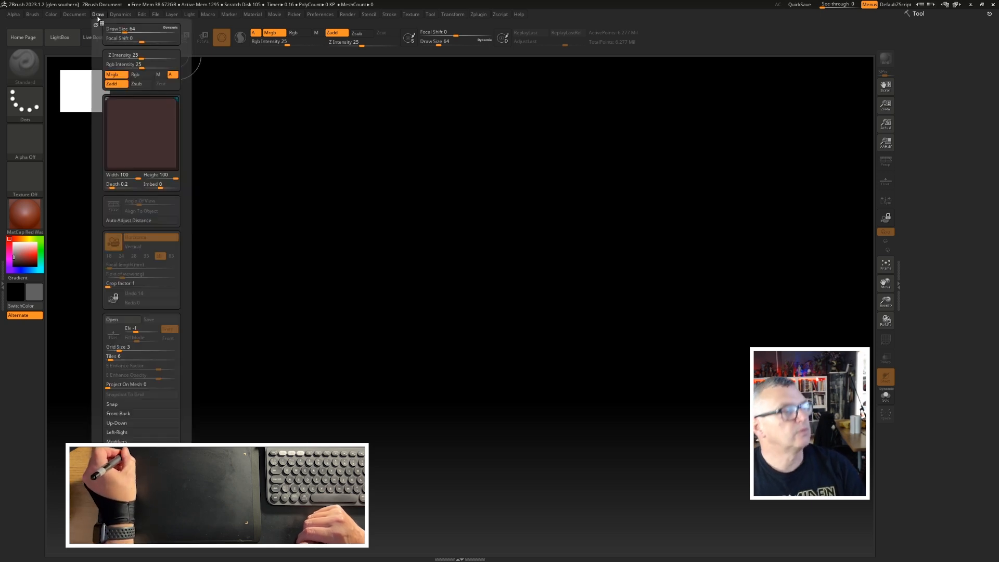
{"action": "left_click", "coordinate": [73, 15]}
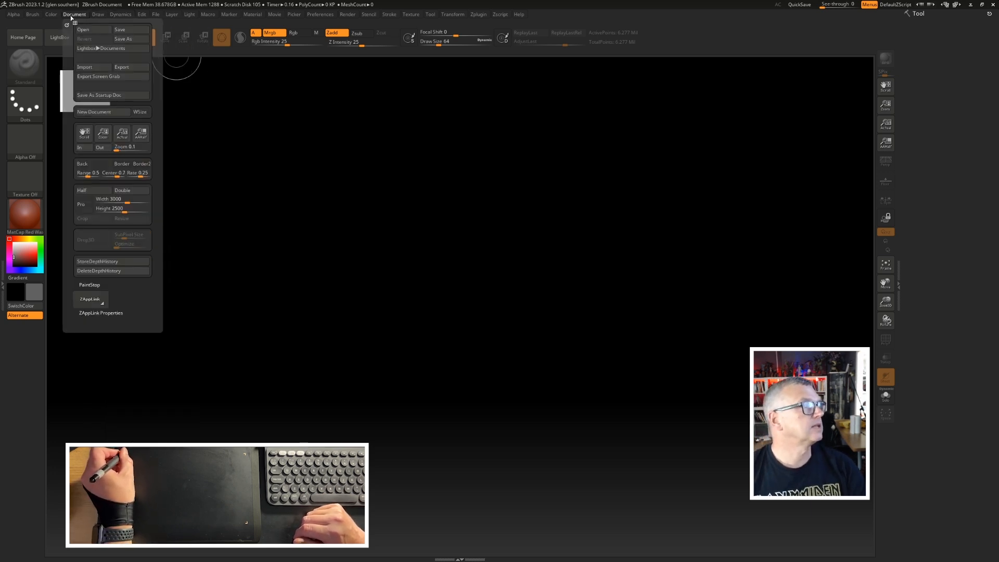
{"action": "left_click", "coordinate": [90, 169]}
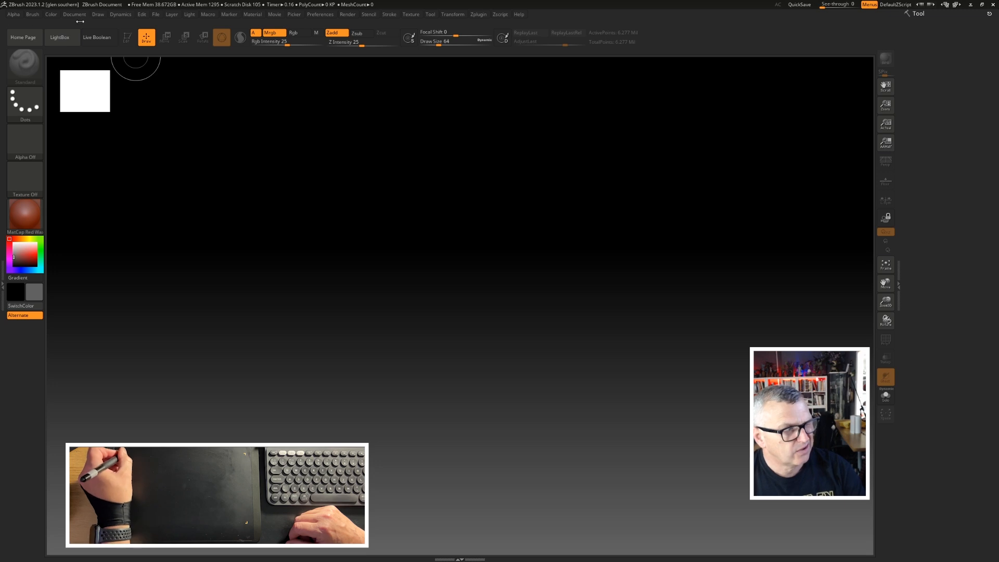
{"action": "left_click", "coordinate": [74, 15]}
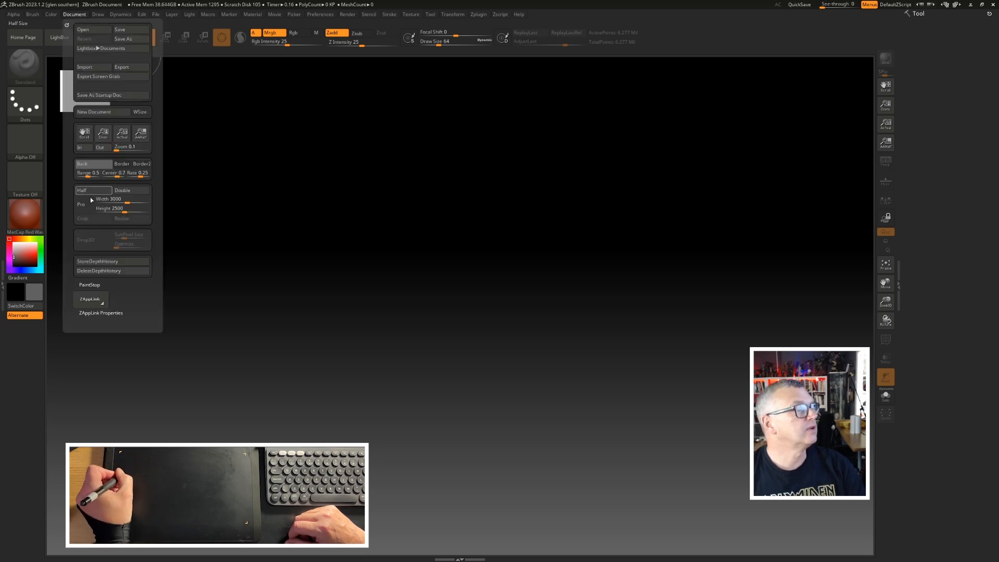
{"action": "mouse_move", "coordinate": [87, 176]}
{"action": "left_mouse_down"}
{"action": "mouse_move", "coordinate": [71, 175]}
{"action": "mouse_move", "coordinate": [104, 177]}
{"action": "mouse_move", "coordinate": [70, 176]}
{"action": "left_mouse_up"}
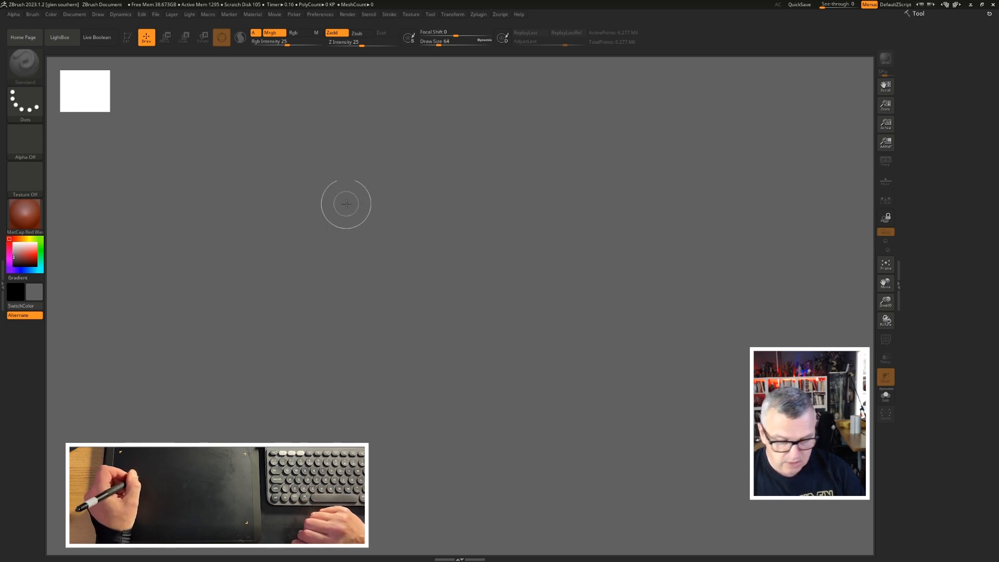
Step: Store the current interface setup as the master configuration that loads at startup
{"action": "key", "text": "ctrl"}
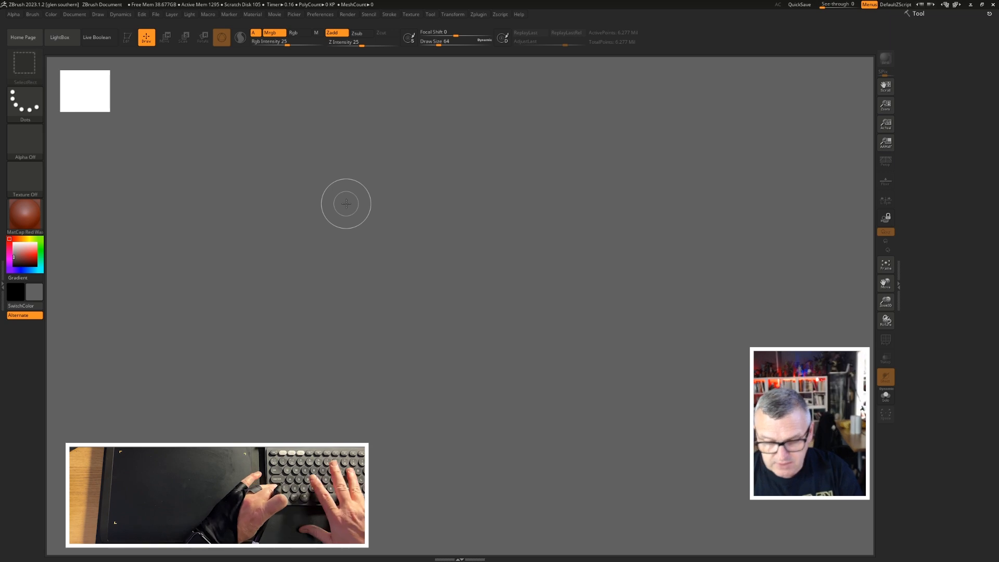
{"action": "key", "text": "ctrl+shift+i"}
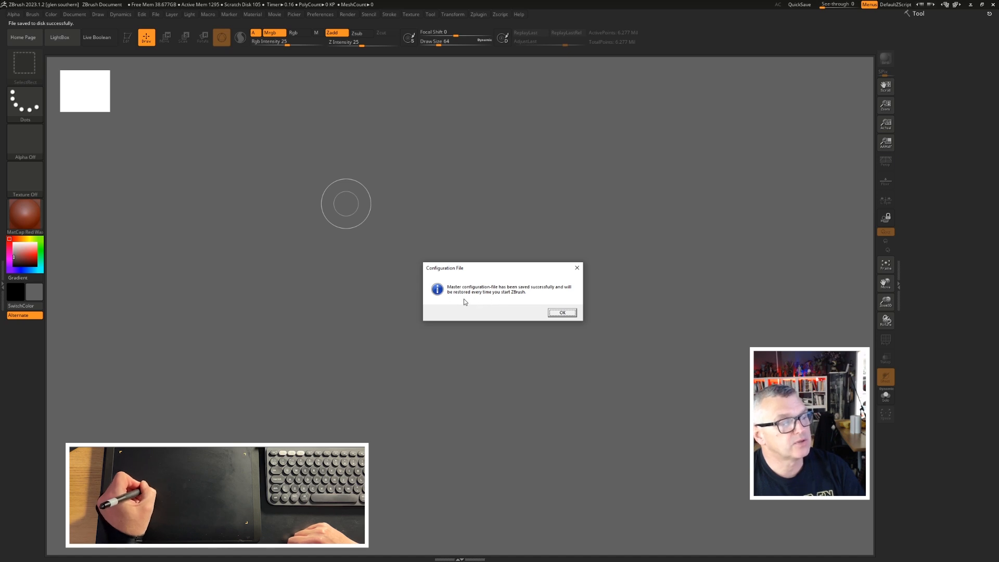
{"action": "left_click", "coordinate": [561, 313]}
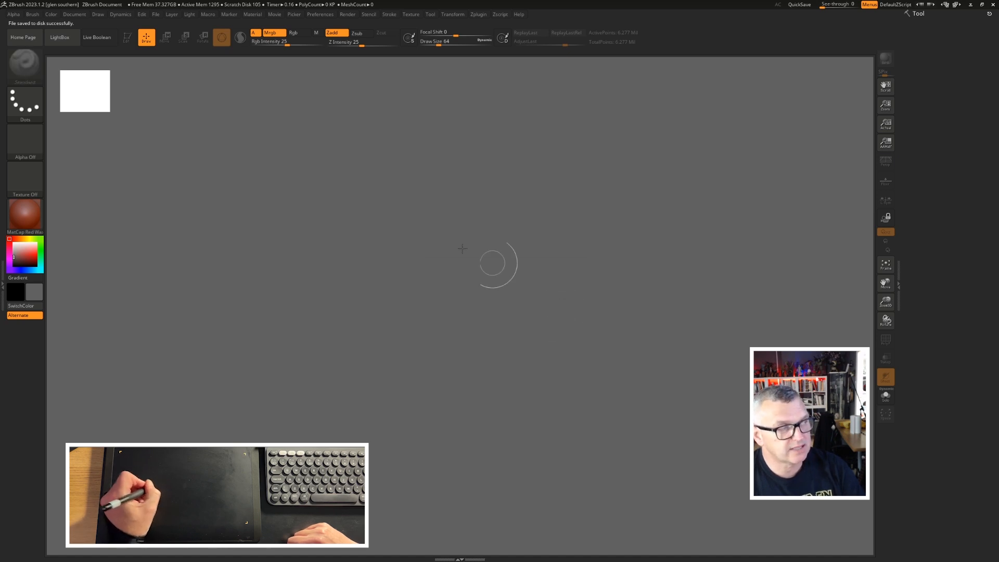
Step: Save the resized gray document as the startup document
{"action": "left_click", "coordinate": [119, 16]}
{"action": "mouse_move", "coordinate": [82, 17]}
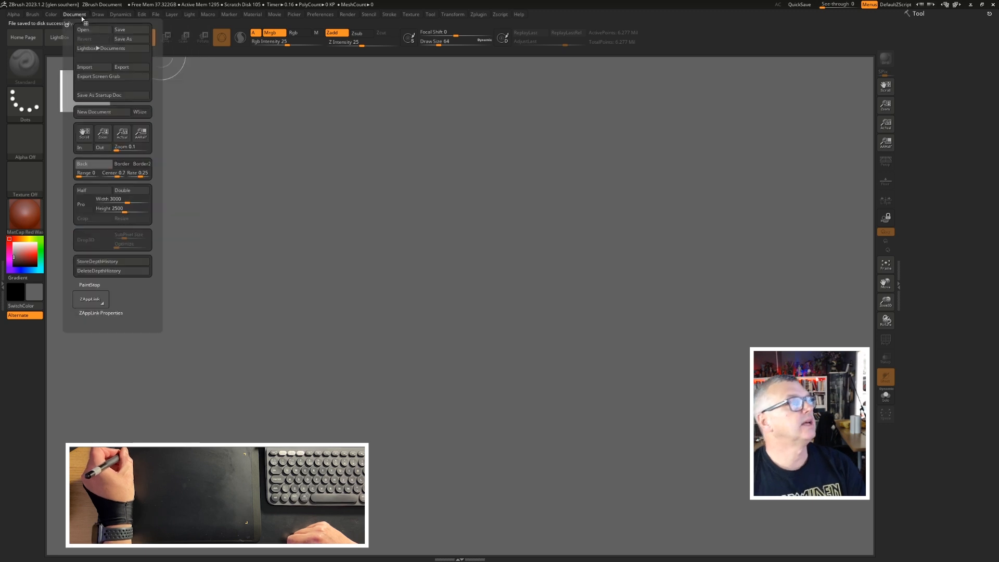
{"action": "left_click", "coordinate": [101, 95]}
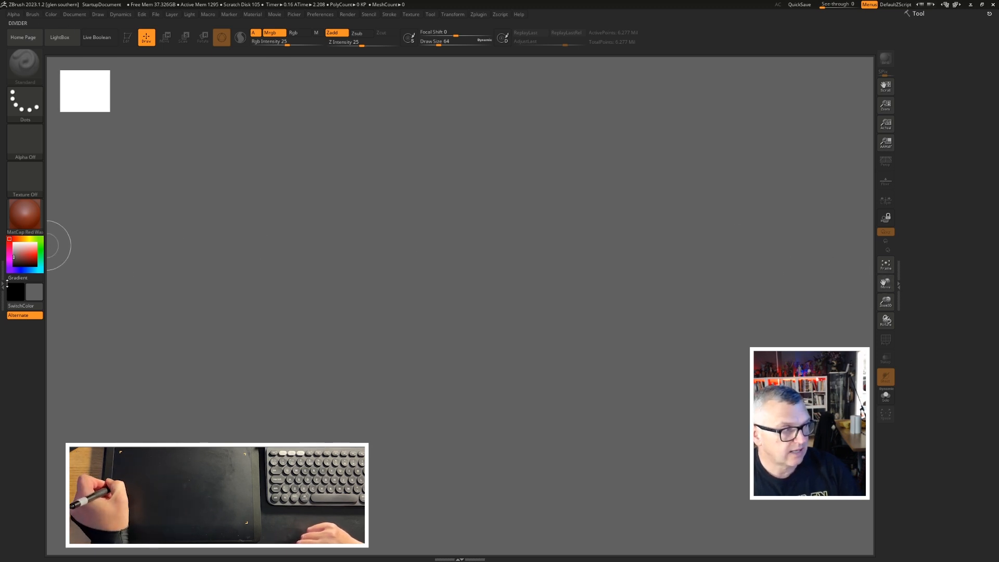
Step: Toggle the two side trays closed and open, leaving both the left and right trays expanded
{"action": "left_click", "coordinate": [900, 285]}
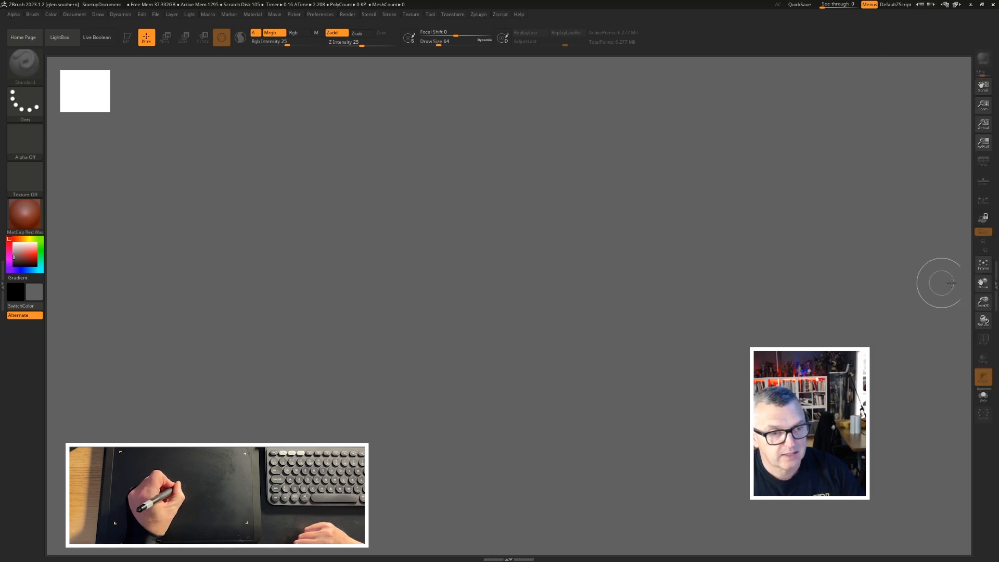
{"action": "left_click", "coordinate": [994, 285]}
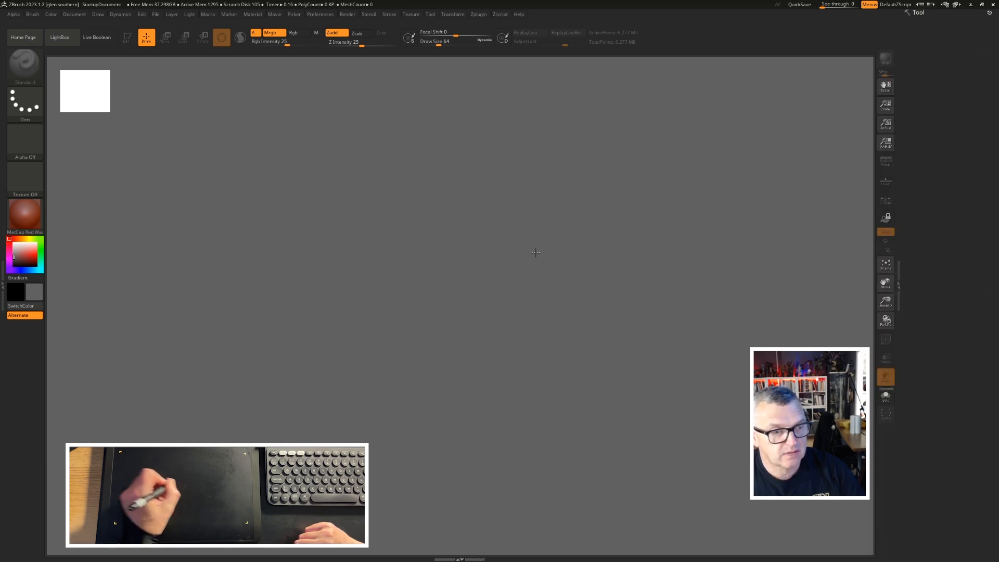
{"action": "left_click", "coordinate": [3, 285]}
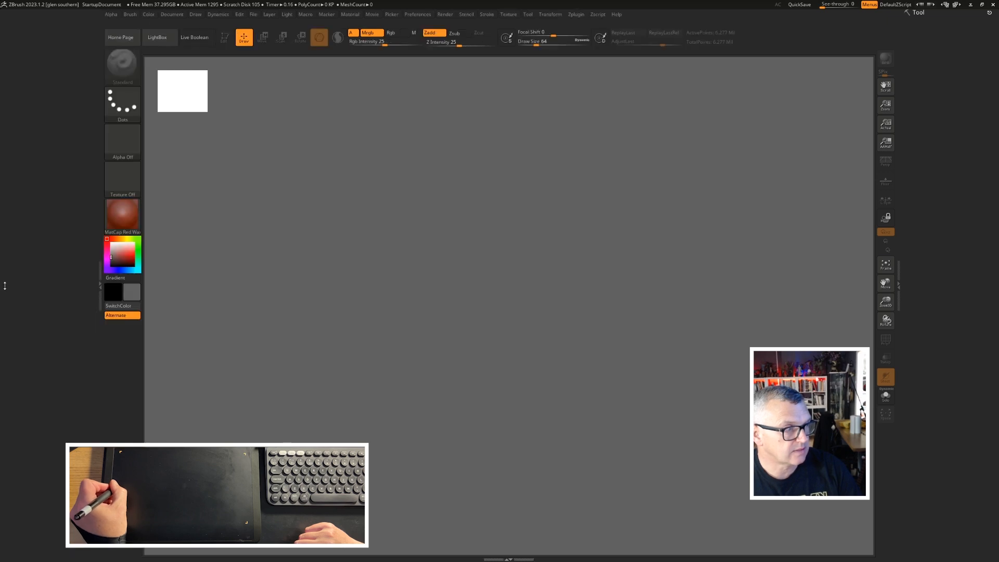
{"action": "left_click", "coordinate": [98, 288]}
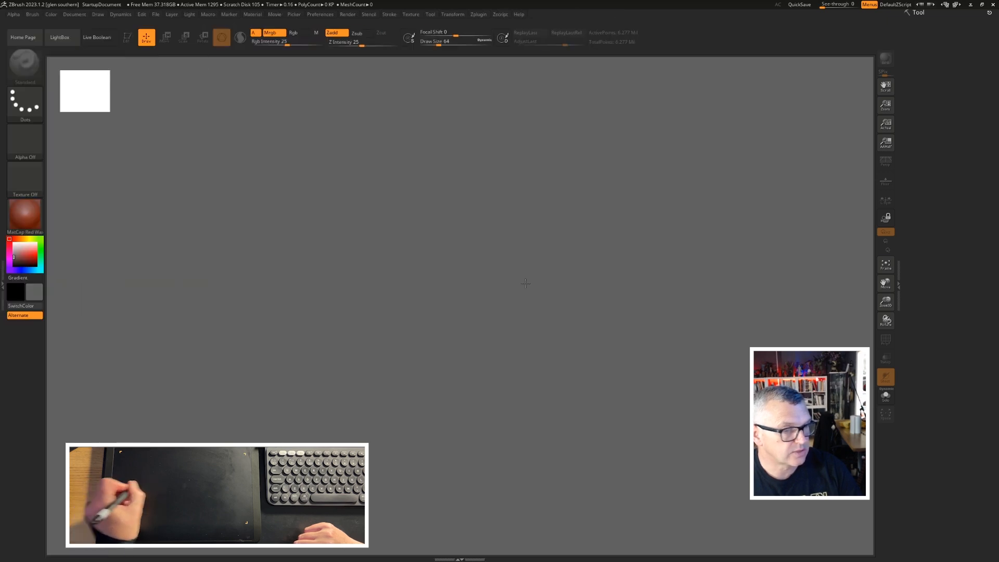
{"action": "left_click", "coordinate": [897, 285]}
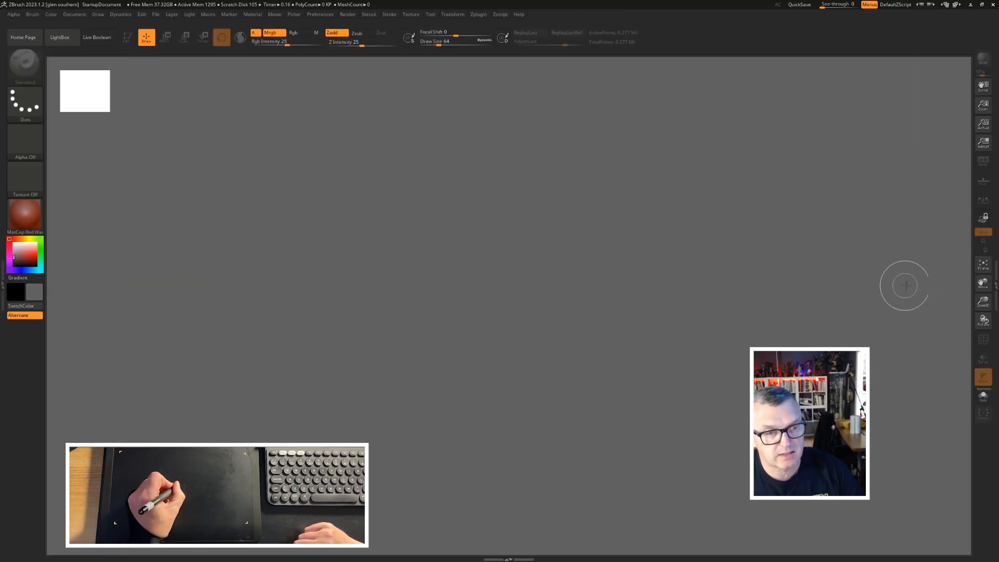
{"action": "left_click", "coordinate": [994, 286]}
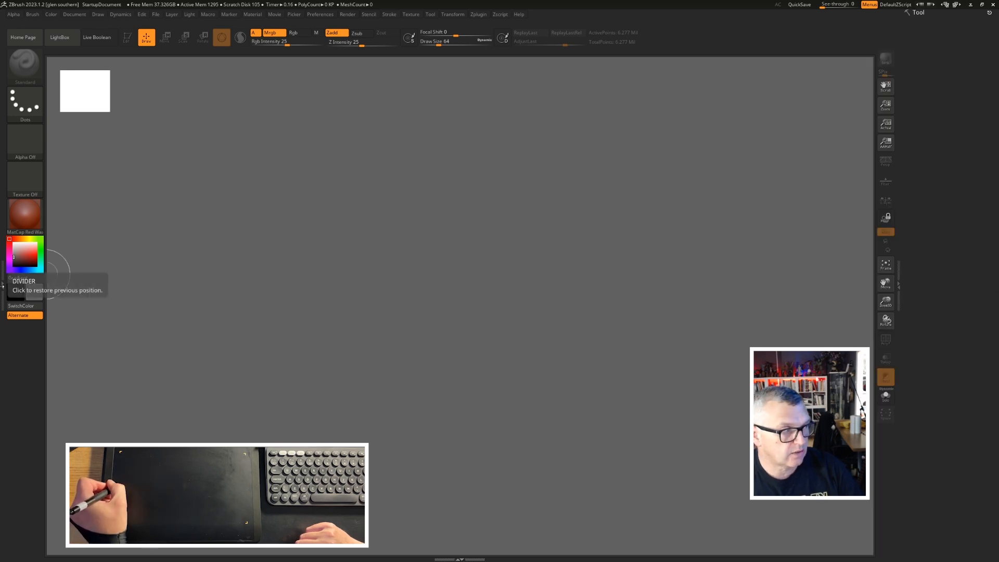
{"action": "left_click", "coordinate": [2, 285]}
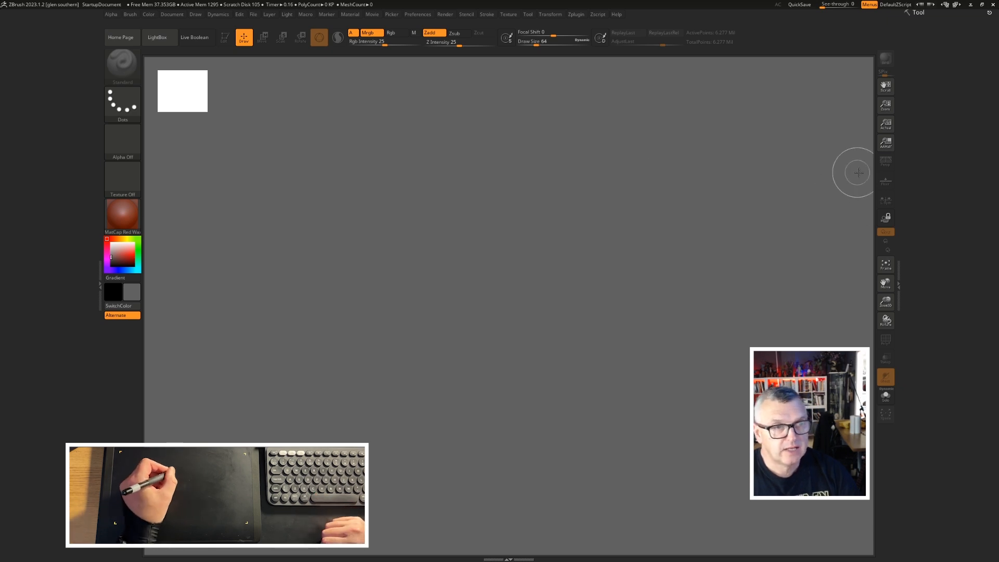
Step: Expand and collapse the Tool palette in the right tray, and remove it from the tray
{"action": "left_click", "coordinate": [919, 14]}
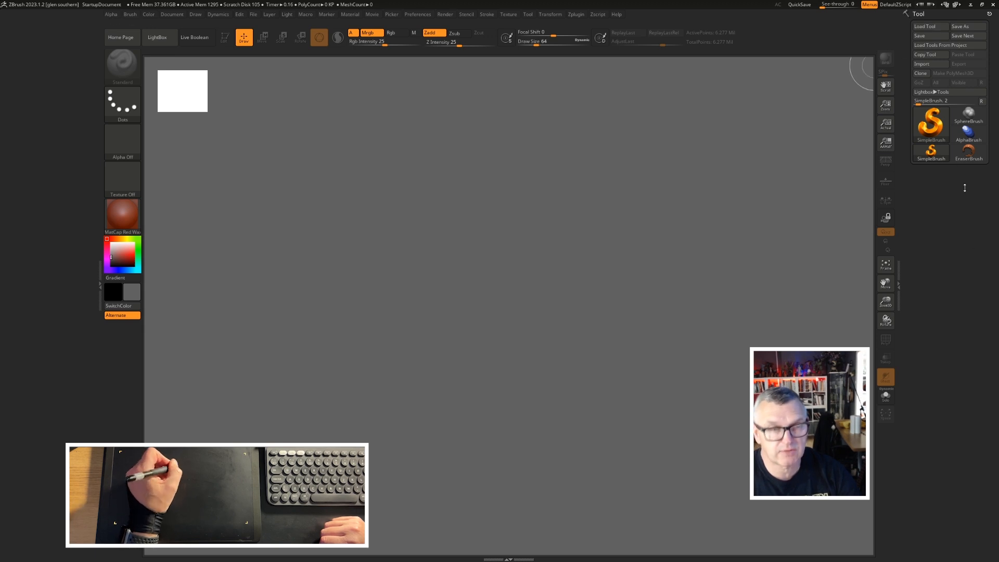
{"action": "left_click", "coordinate": [918, 14]}
{"action": "left_click", "coordinate": [919, 13]}
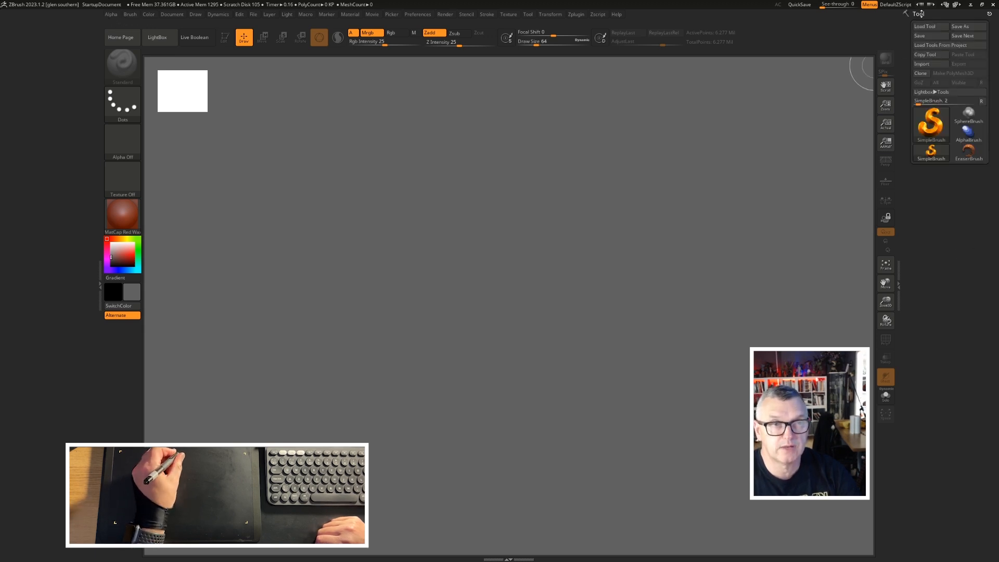
{"action": "left_click", "coordinate": [928, 16]}
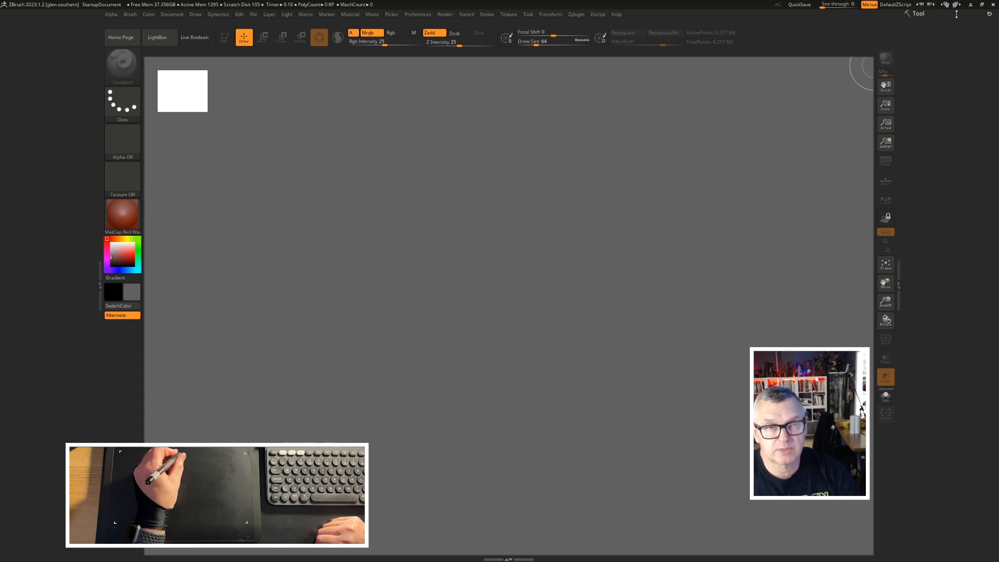
{"action": "left_click", "coordinate": [991, 15]}
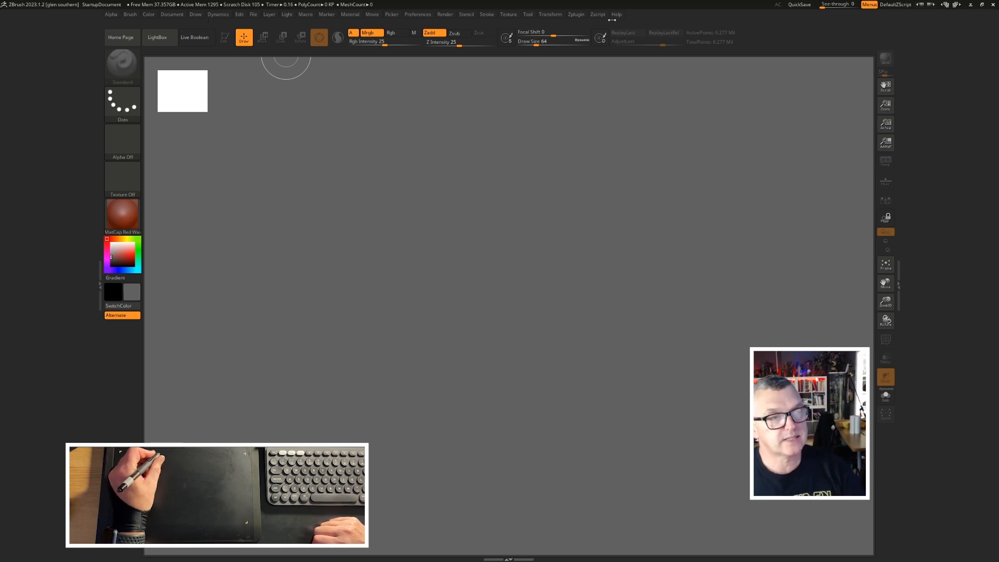
{"action": "left_click", "coordinate": [109, 15]}
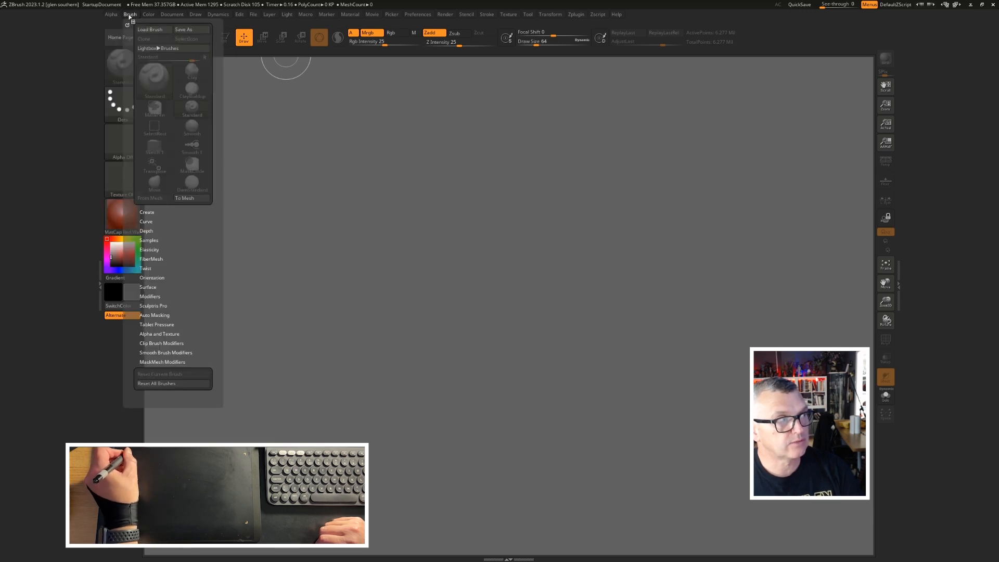
{"action": "mouse_move", "coordinate": [171, 15]}
{"action": "mouse_move", "coordinate": [219, 14]}
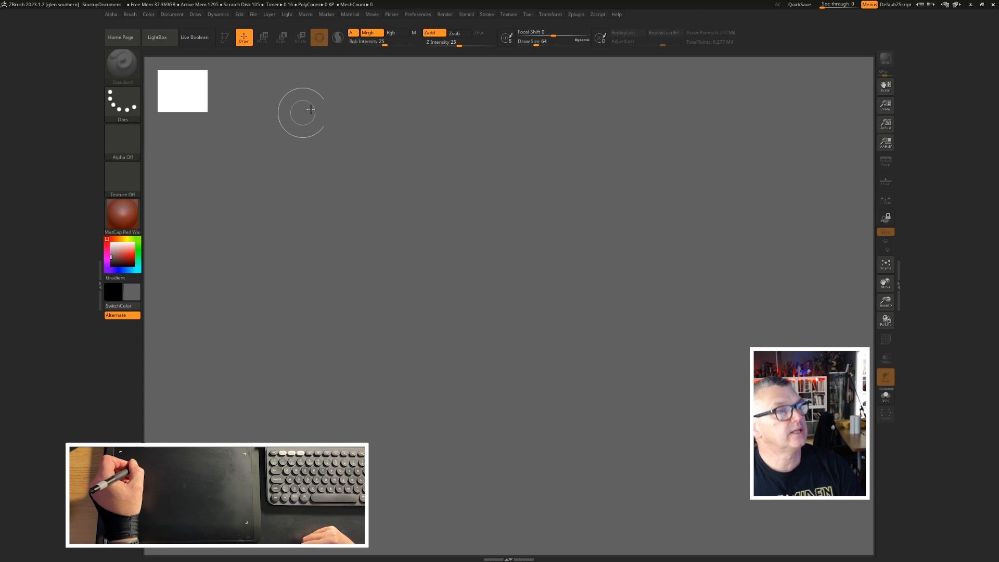
Step: Dock the Tool palette in the right tray
{"action": "left_click", "coordinate": [529, 14]}
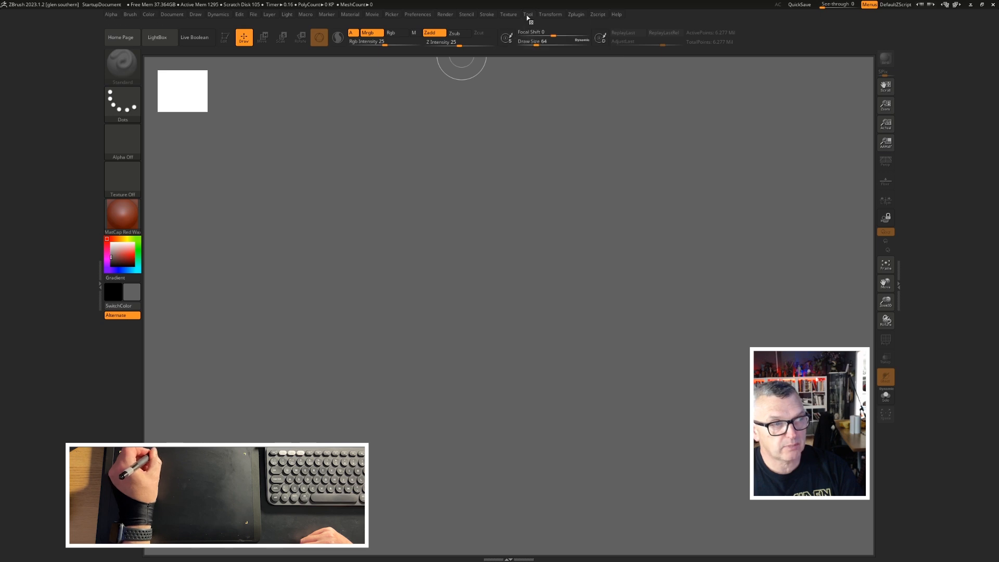
{"action": "left_click", "coordinate": [528, 15]}
{"action": "left_click_drag", "start_coordinate": [526, 25], "coordinate": [908, 23]}
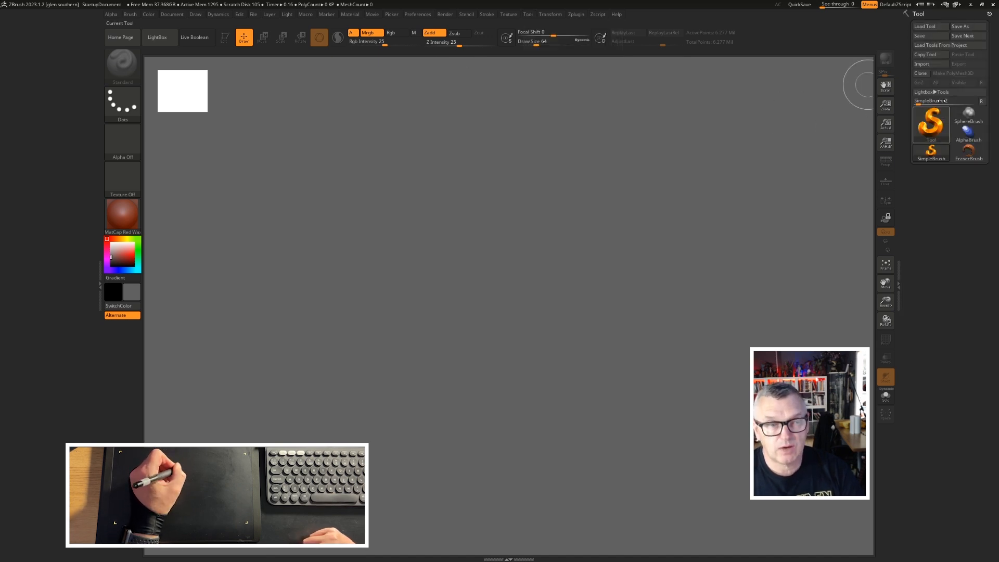
Step: Toggle the docked Tool palette closed and open several times, leaving it collapsed to its title
{"action": "left_click", "coordinate": [920, 14]}
{"action": "left_click", "coordinate": [920, 13]}
{"action": "left_click", "coordinate": [920, 13]}
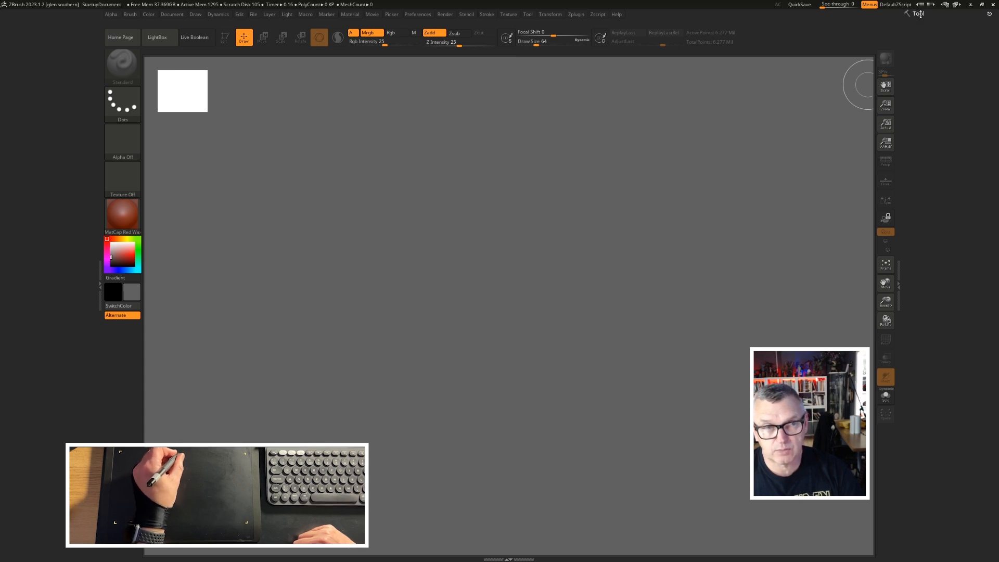
{"action": "left_click", "coordinate": [918, 13]}
{"action": "left_click", "coordinate": [918, 14]}
{"action": "left_click", "coordinate": [918, 13]}
{"action": "left_click", "coordinate": [918, 14]}
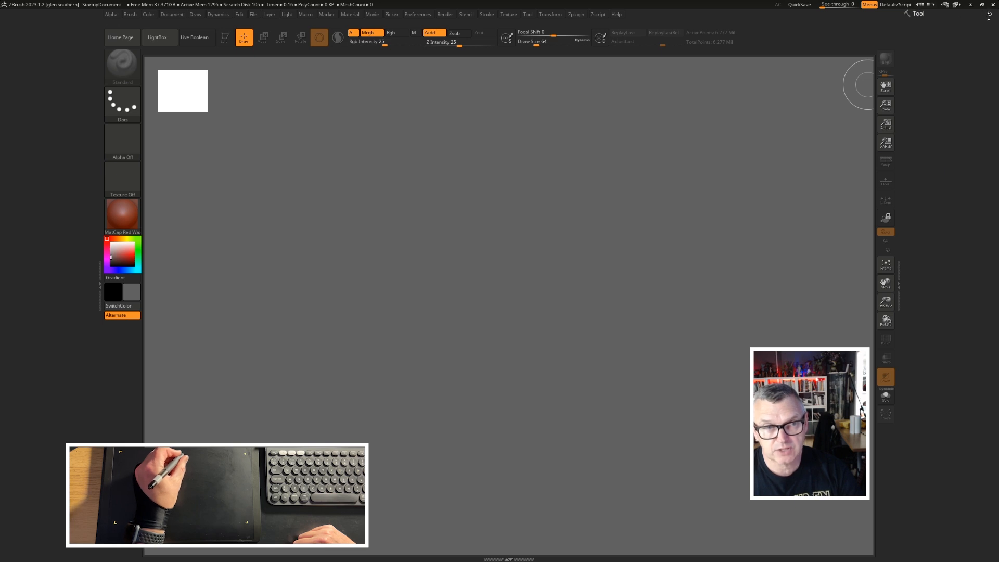
Step: Move the Tool palette to the left tray and back to the right tray, and collapse it
{"action": "left_click_drag", "start_coordinate": [991, 14], "coordinate": [73, 52]}
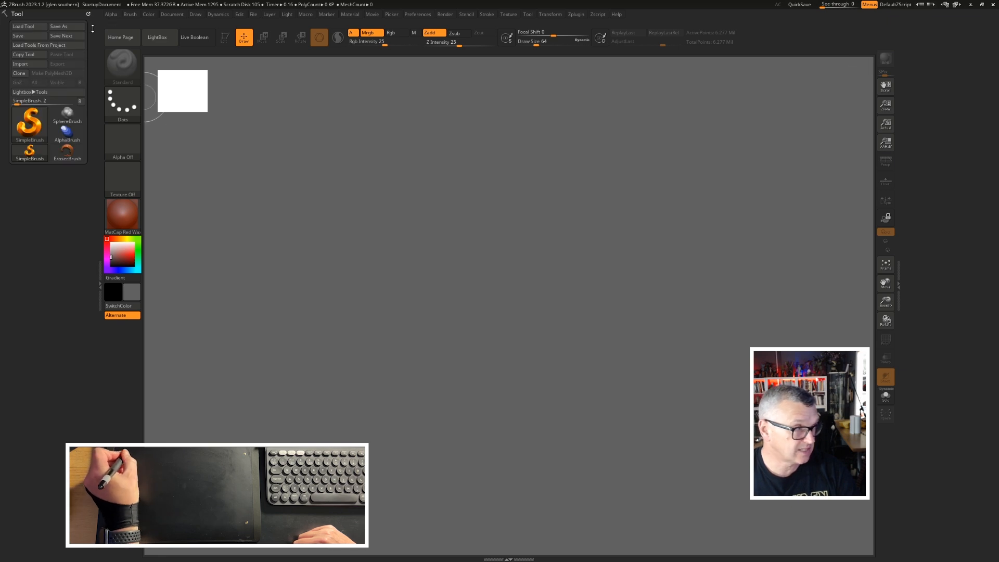
{"action": "left_click_drag", "start_coordinate": [86, 13], "coordinate": [975, 30]}
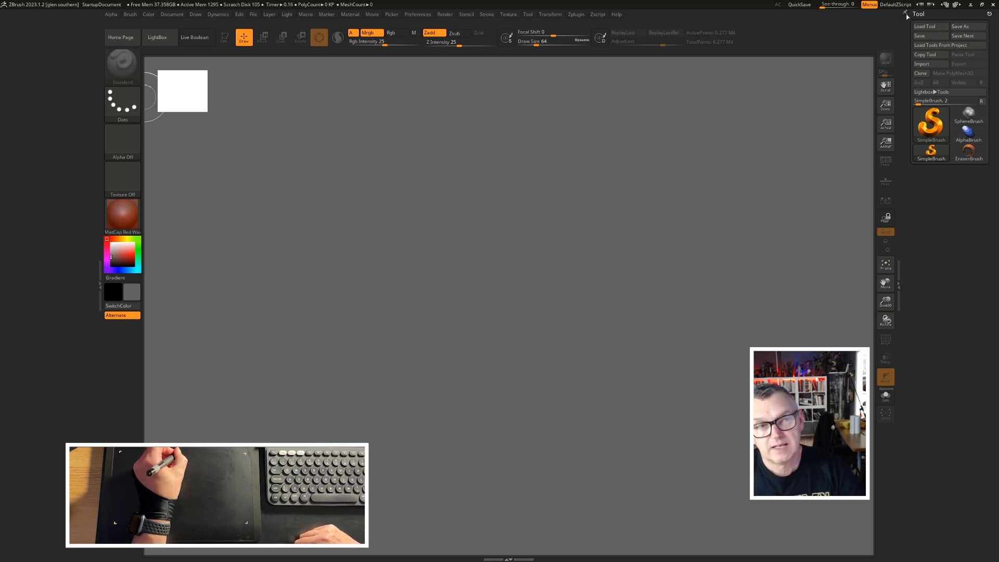
{"action": "left_click", "coordinate": [913, 15]}
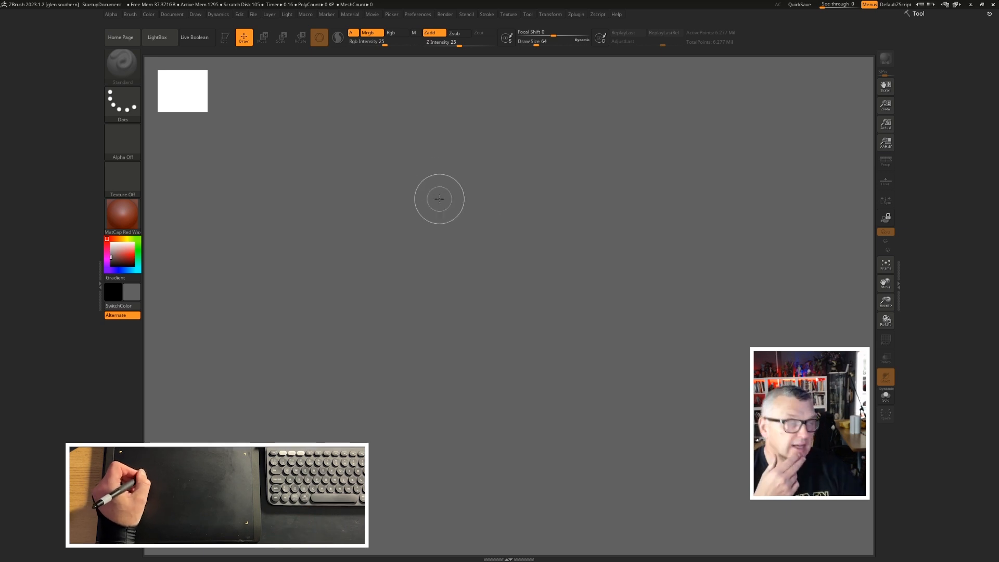
Step: Dock the Alpha palette in the left tray and collapse it to its title
{"action": "left_click", "coordinate": [112, 15]}
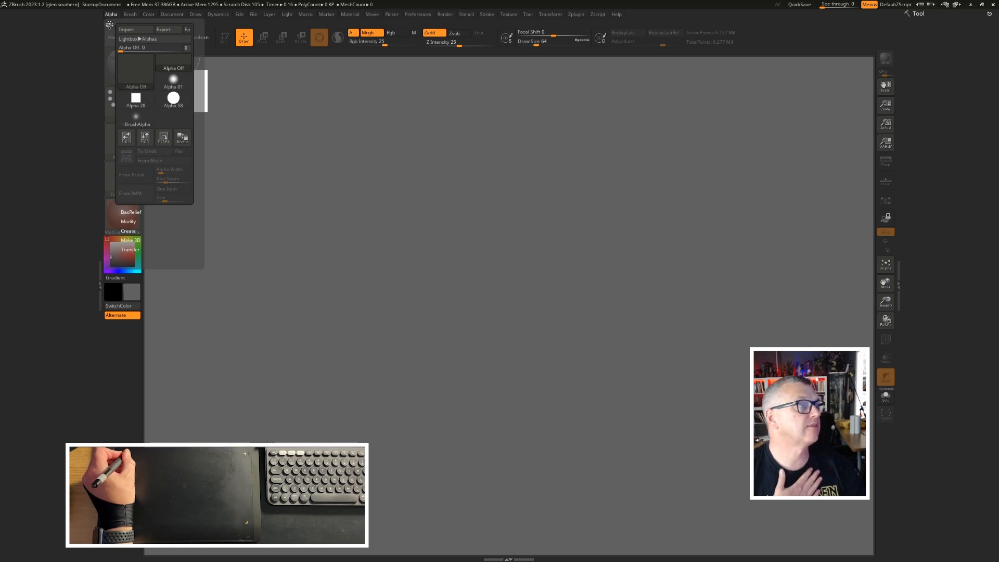
{"action": "left_click_drag", "start_coordinate": [109, 24], "coordinate": [2, 27]}
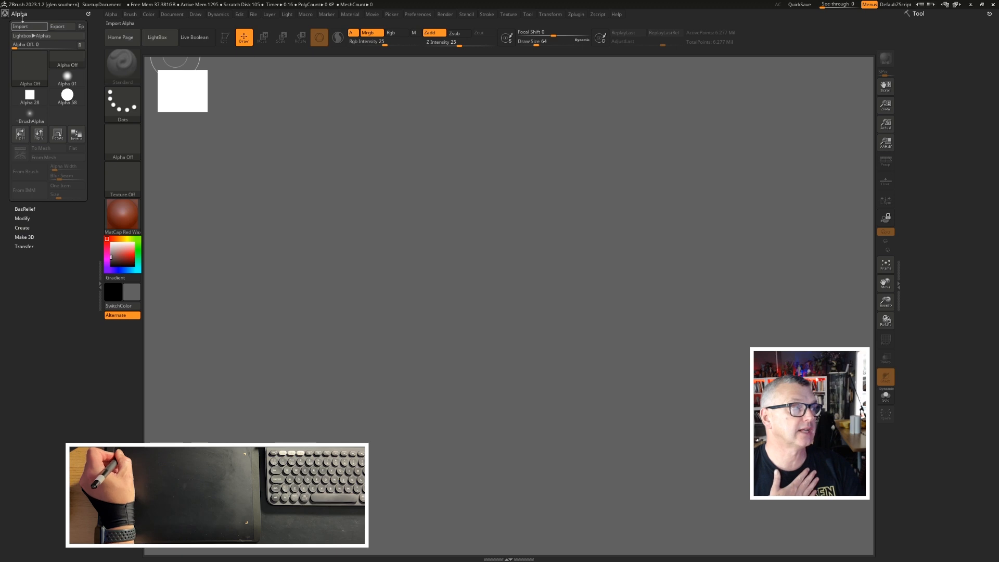
{"action": "left_click", "coordinate": [20, 14]}
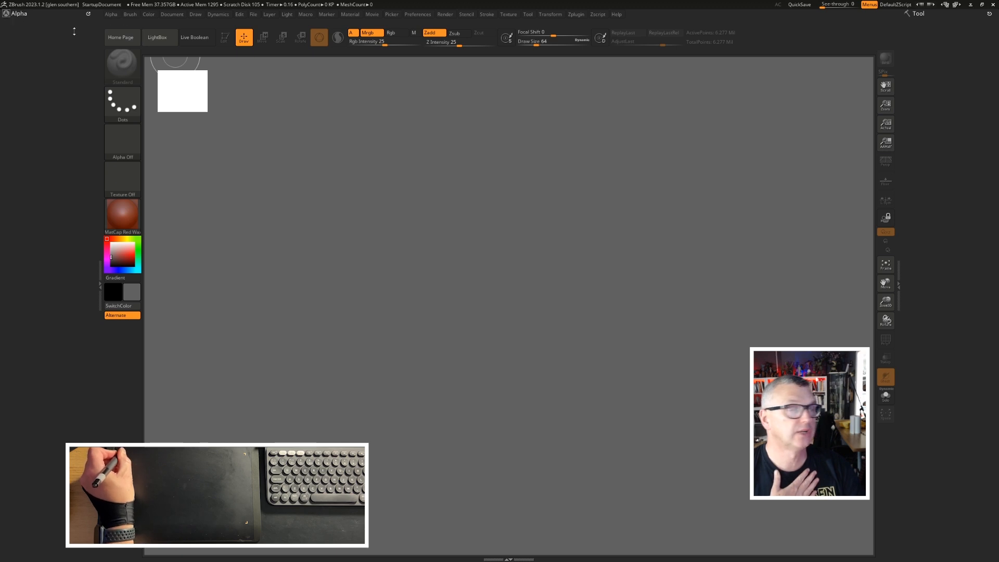
{"action": "left_click", "coordinate": [27, 18]}
{"action": "left_click", "coordinate": [26, 17]}
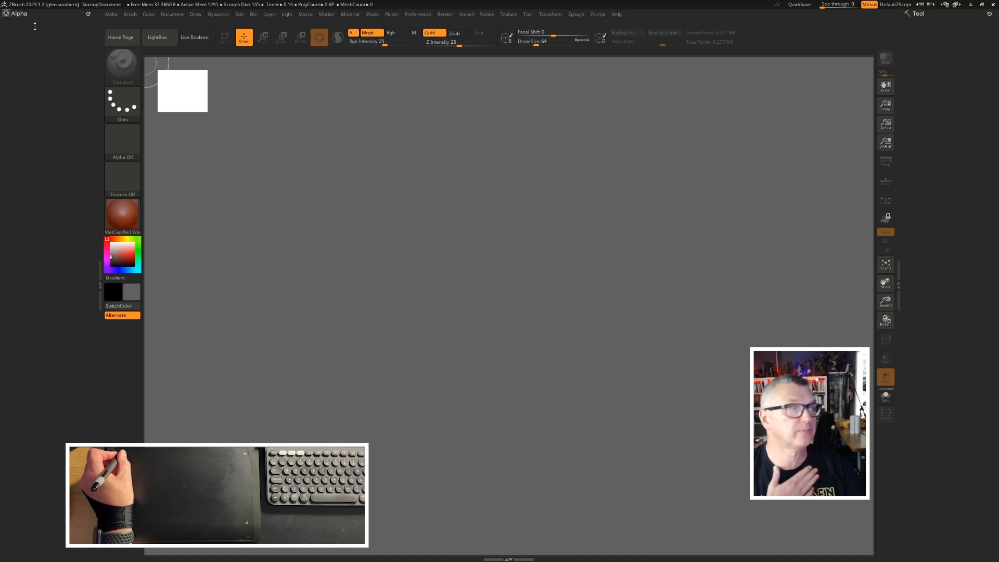
Step: Dock the Brush palette below Alpha in the left tray and collapse it
{"action": "left_click", "coordinate": [130, 15]}
{"action": "mouse_move", "coordinate": [127, 25]}
{"action": "left_mouse_down"}
{"action": "mouse_move", "coordinate": [78, 38]}
{"action": "mouse_move", "coordinate": [31, 32]}
{"action": "left_mouse_up"}
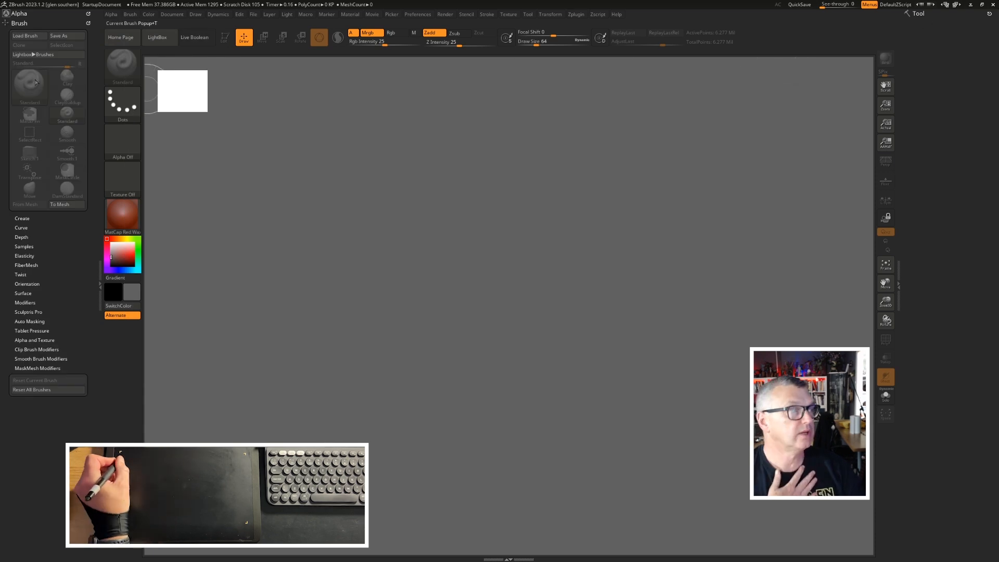
{"action": "left_click", "coordinate": [20, 23]}
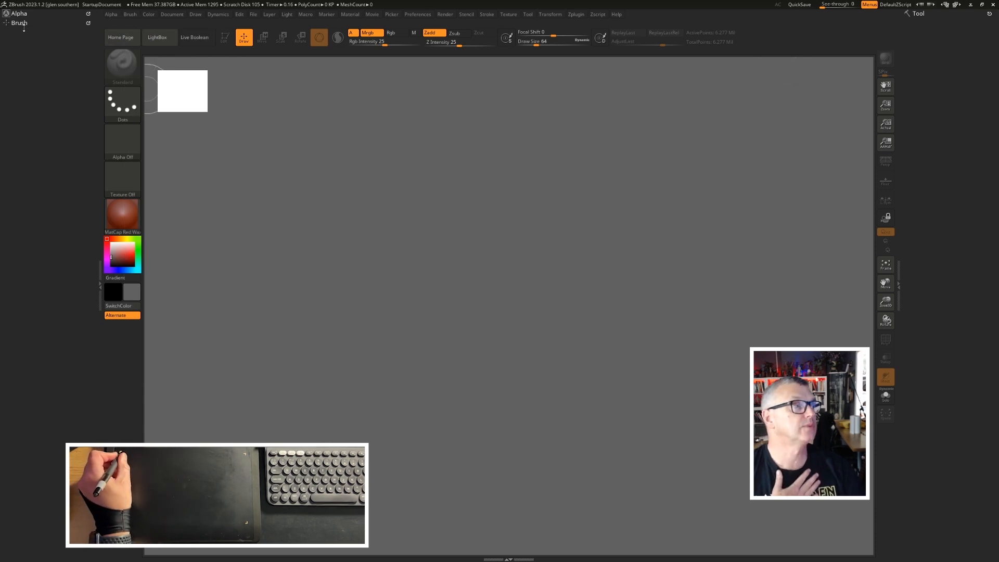
{"action": "left_click", "coordinate": [150, 15]}
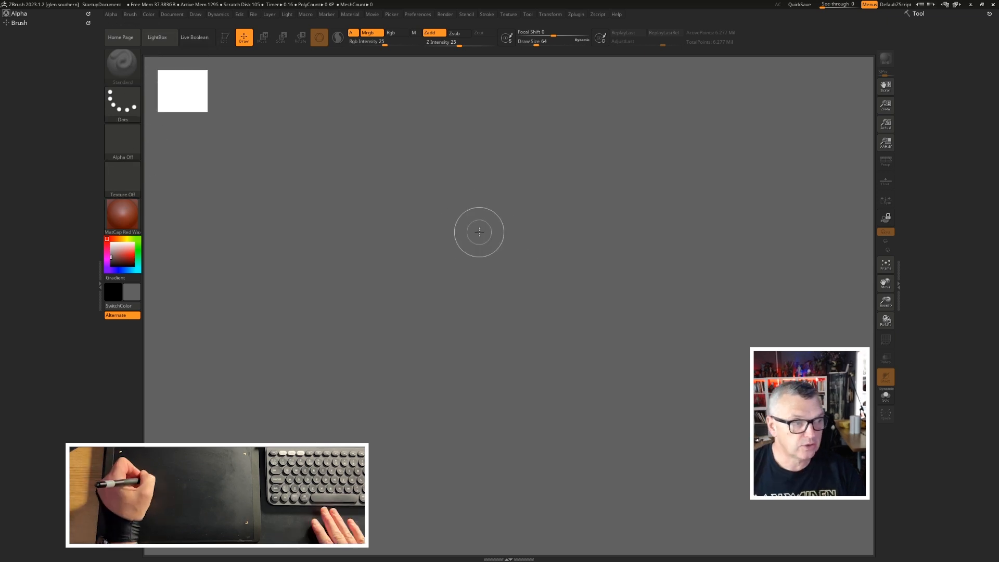
{"action": "key", "text": "space"}
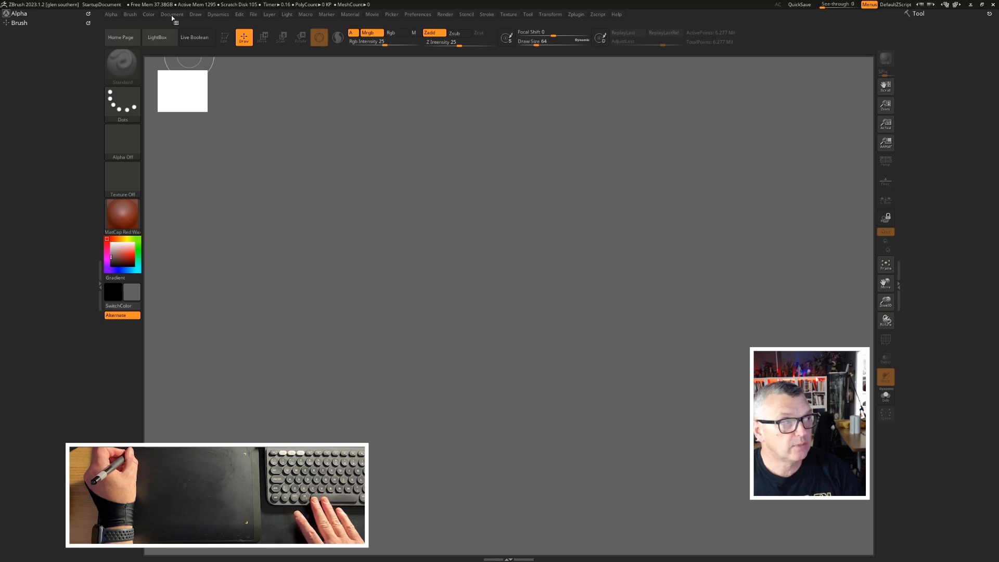
{"action": "left_click", "coordinate": [217, 15]}
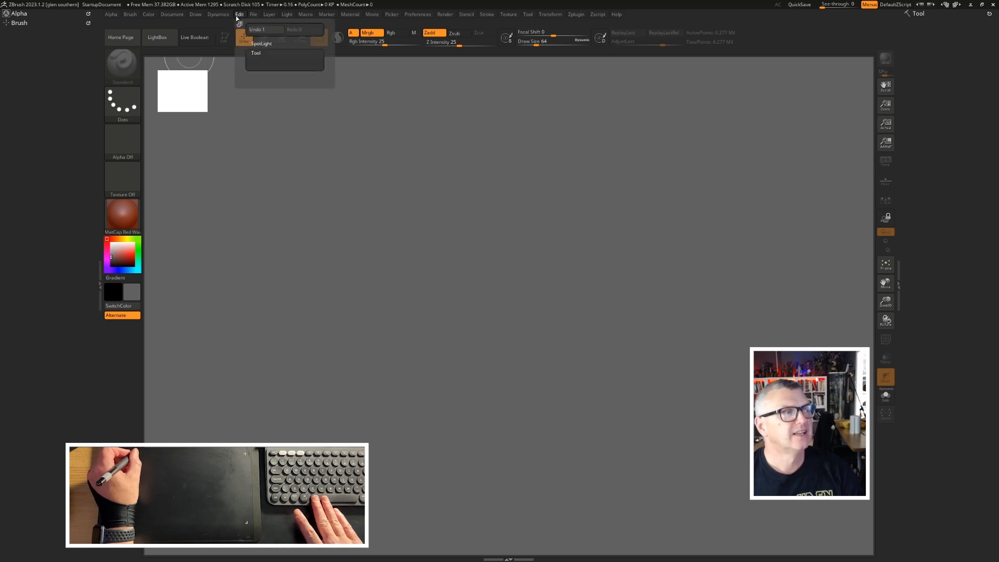
{"action": "mouse_move", "coordinate": [254, 19]}
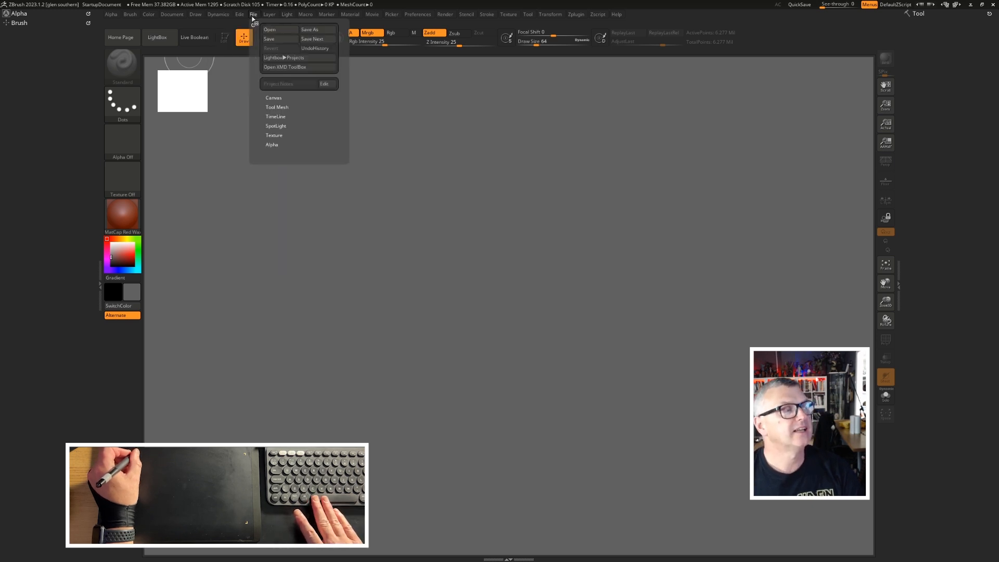
Step: Dock the Light palette below Tool in the right tray and collapse it
{"action": "left_click", "coordinate": [286, 18]}
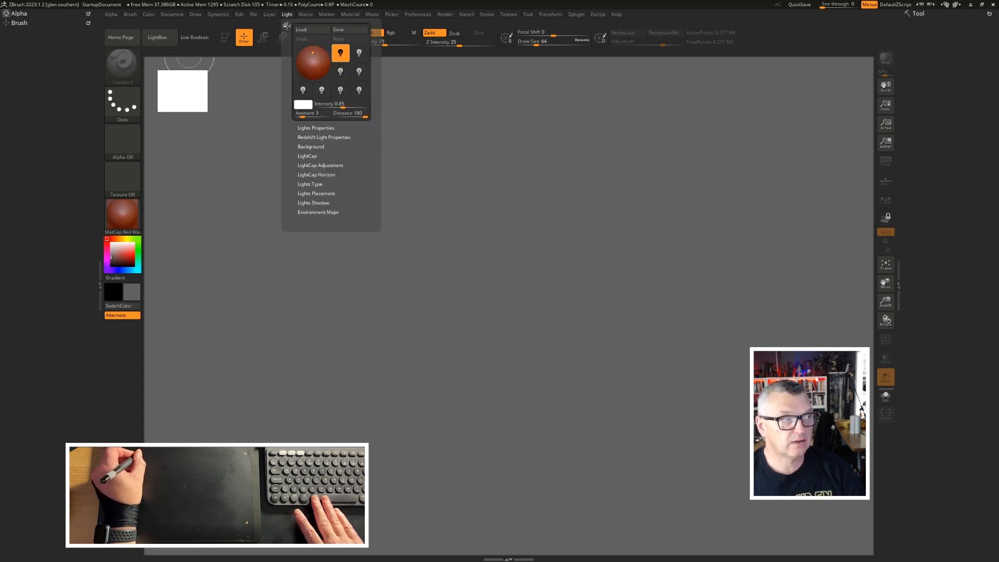
{"action": "left_click", "coordinate": [287, 15]}
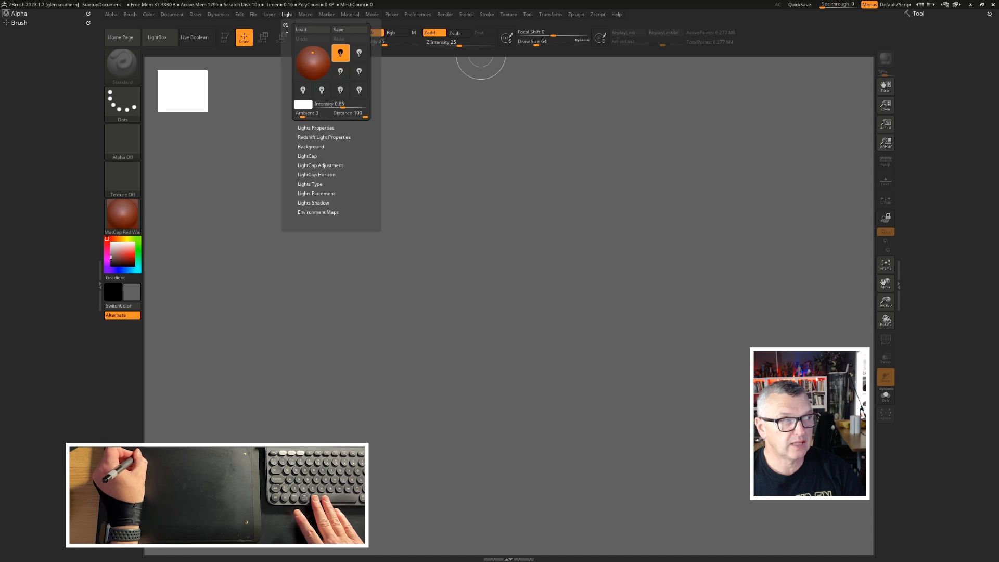
{"action": "left_click_drag", "start_coordinate": [284, 25], "coordinate": [902, 43]}
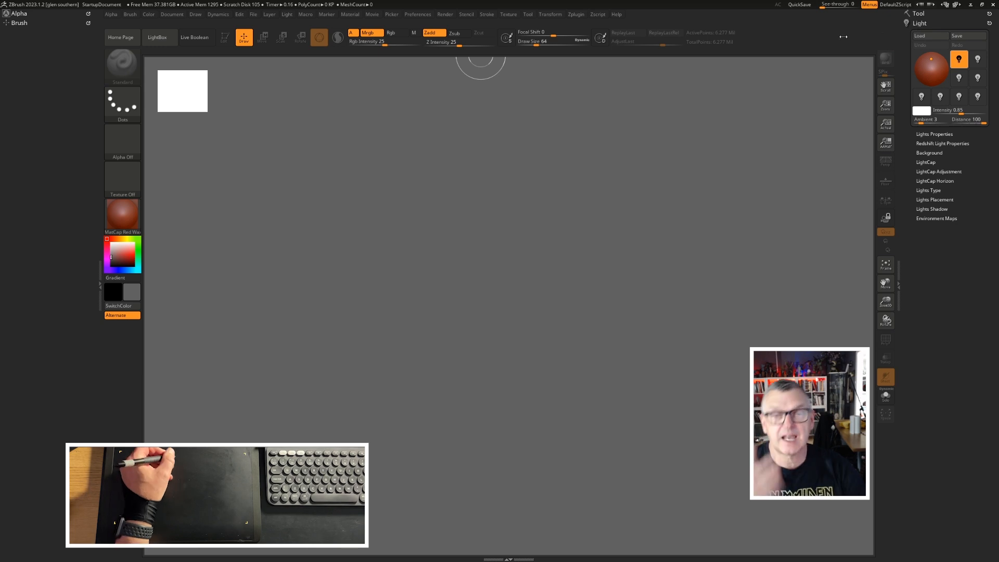
{"action": "left_click", "coordinate": [919, 23]}
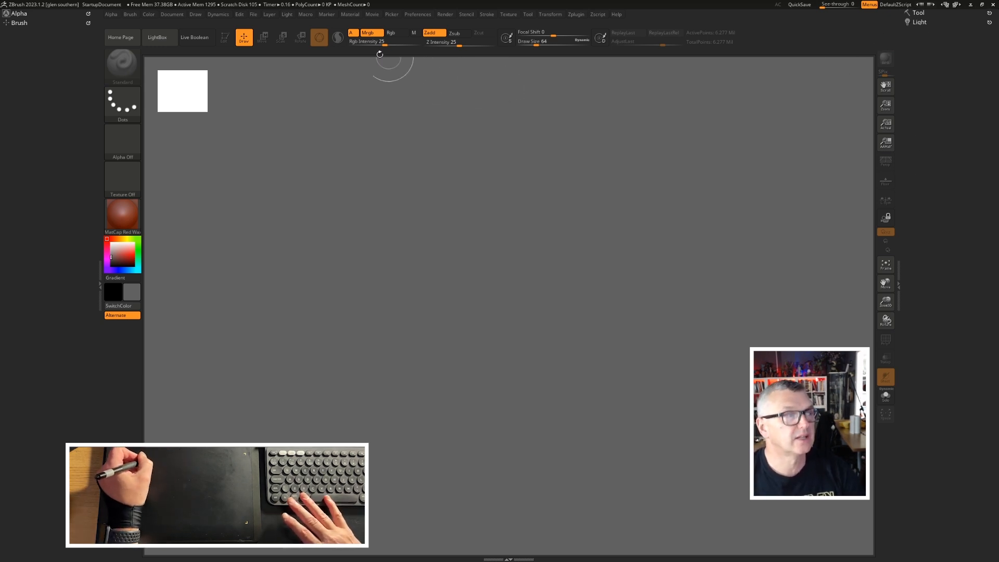
Step: Dock the Material palette above Alpha in the left tray and collapse it
{"action": "left_click", "coordinate": [309, 19]}
{"action": "mouse_move", "coordinate": [331, 15]}
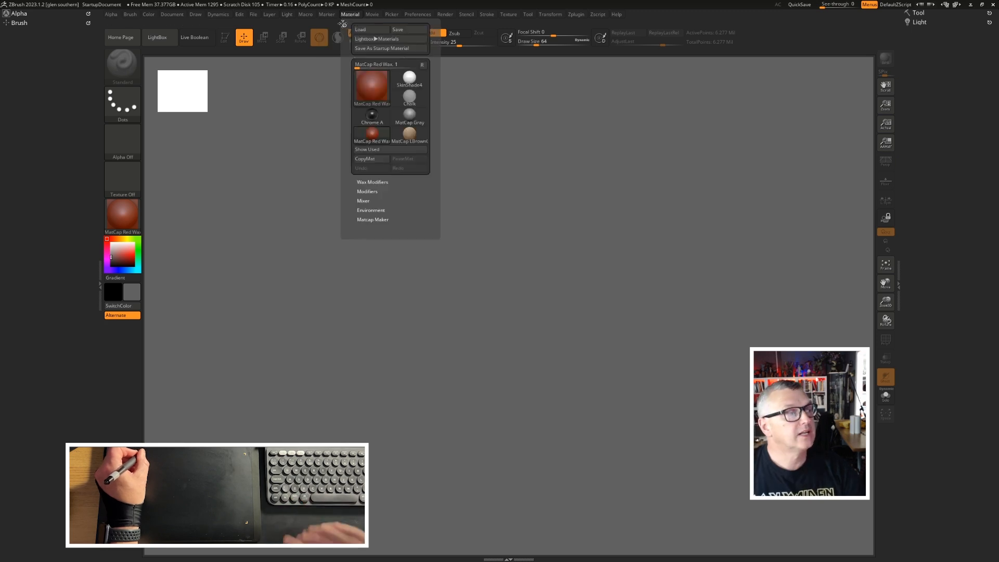
{"action": "left_click", "coordinate": [343, 23]}
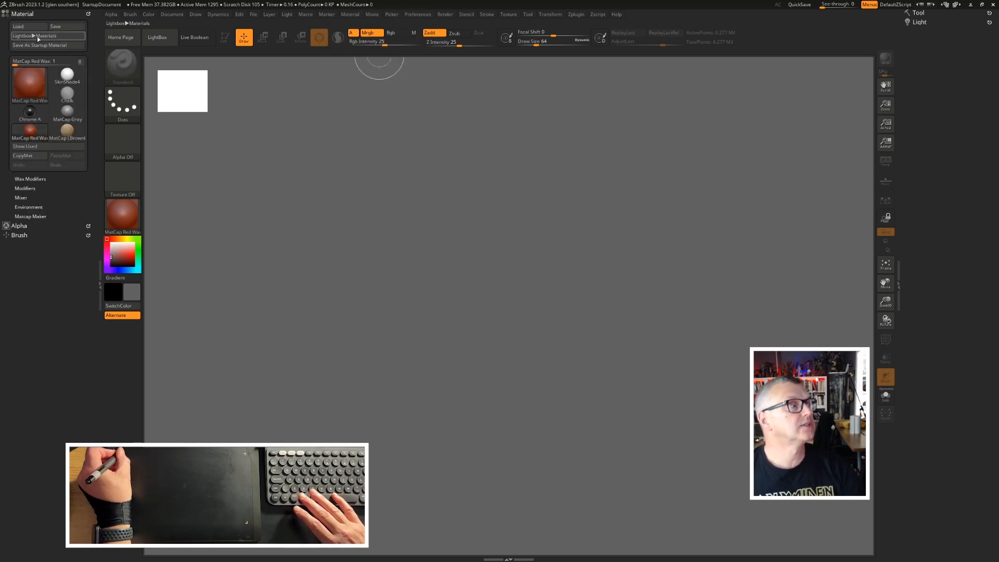
{"action": "left_click", "coordinate": [19, 14]}
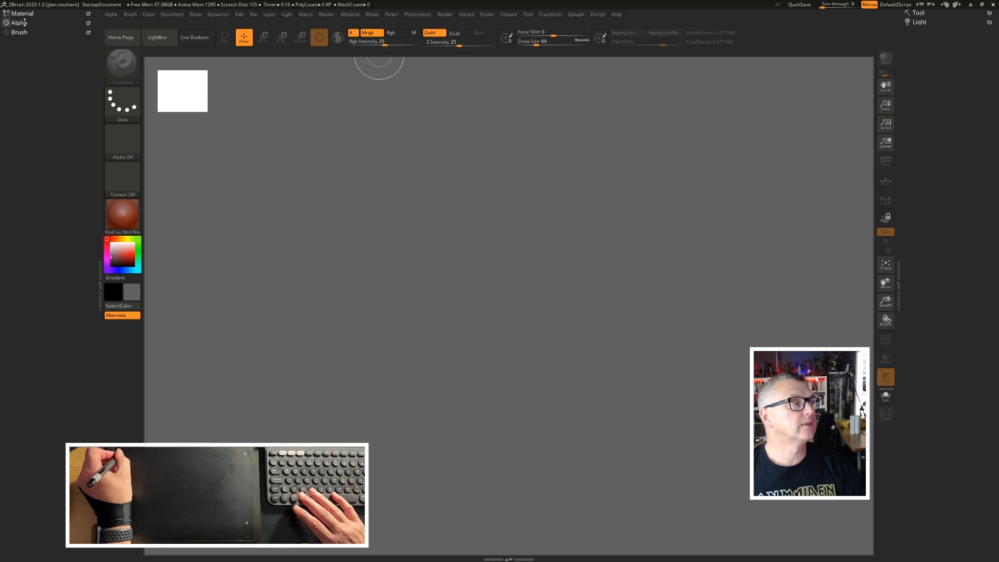
{"action": "left_click", "coordinate": [372, 15]}
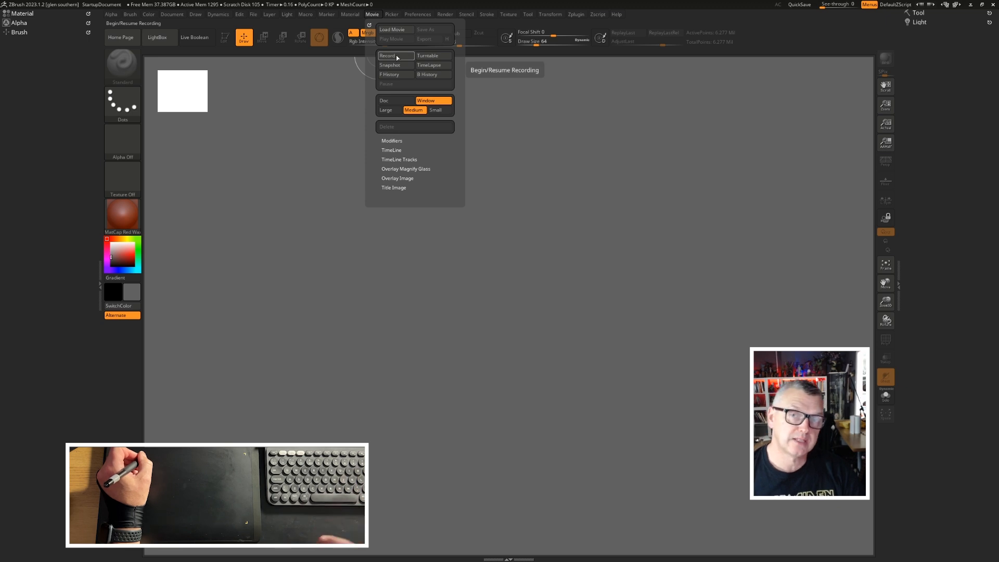
{"action": "left_click", "coordinate": [391, 16]}
{"action": "left_click", "coordinate": [419, 14]}
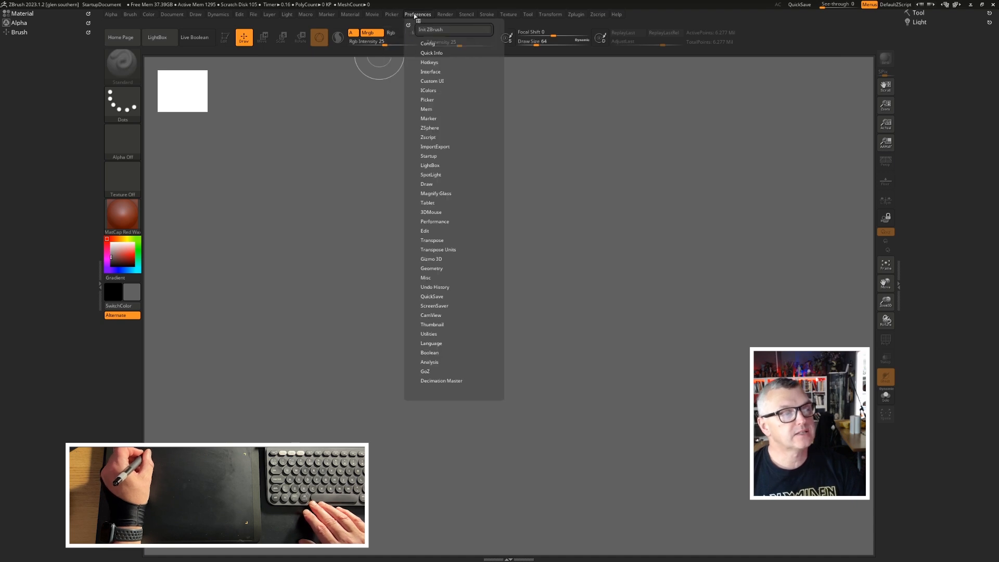
Step: Dock the Render palette below Light in the right tray and collapse it
{"action": "left_click", "coordinate": [441, 15]}
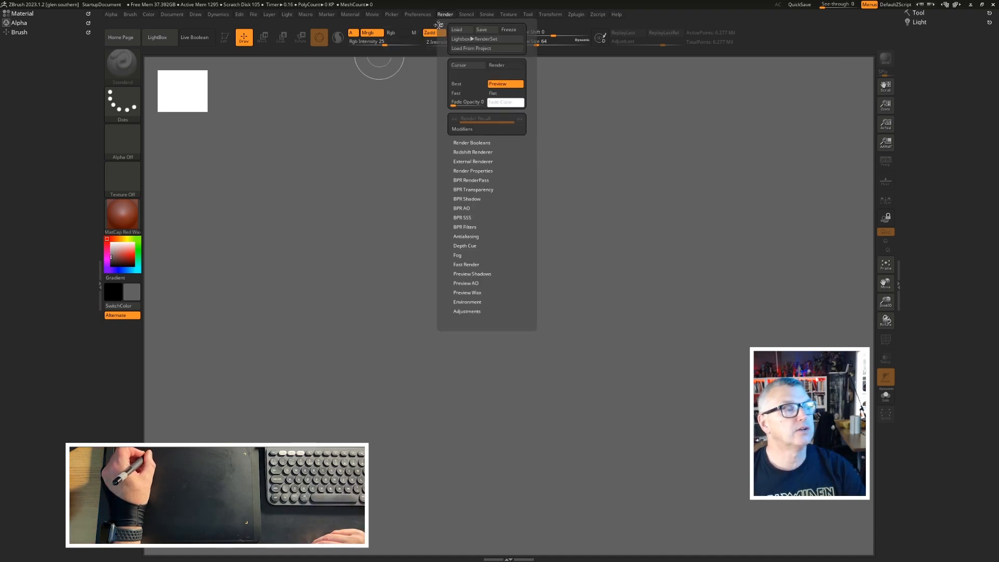
{"action": "left_click_drag", "start_coordinate": [441, 25], "coordinate": [921, 45]}
{"action": "left_click", "coordinate": [920, 32]}
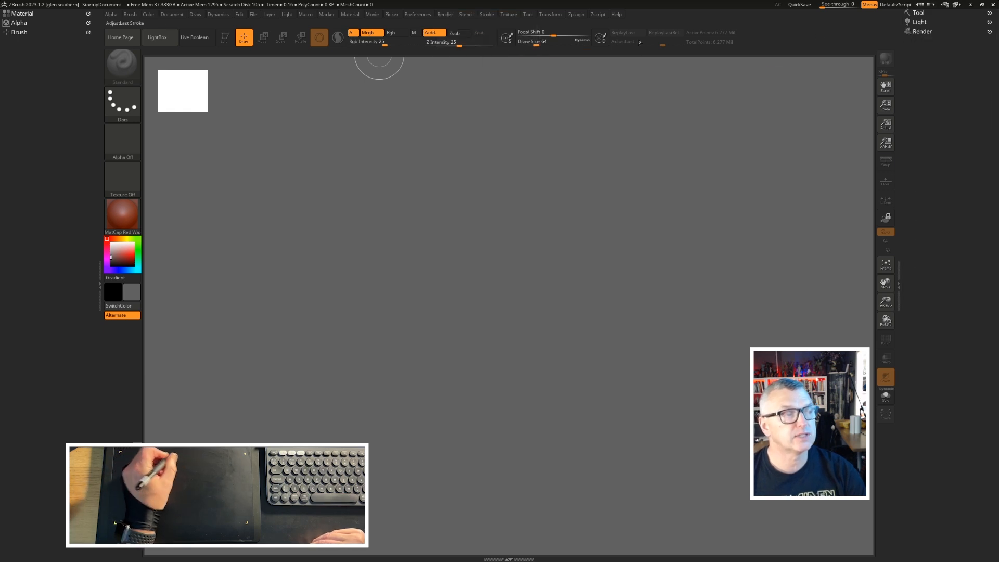
Step: Dock the Stroke and Texture palettes below Brush in the left tray and collapse both
{"action": "left_click", "coordinate": [468, 14]}
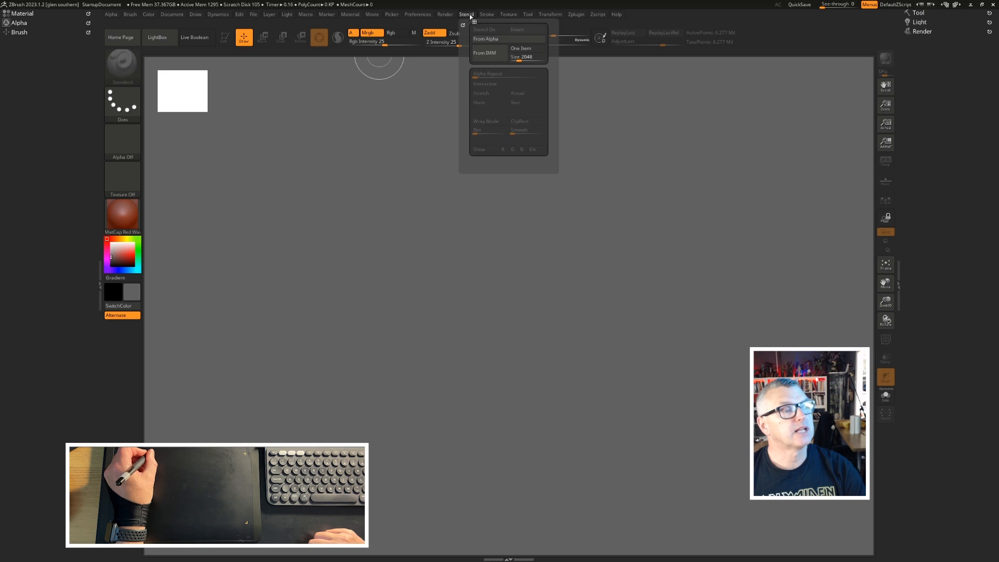
{"action": "left_click", "coordinate": [487, 15]}
{"action": "mouse_move", "coordinate": [482, 25]}
{"action": "left_mouse_down"}
{"action": "mouse_move", "coordinate": [349, 53]}
{"action": "mouse_move", "coordinate": [26, 47]}
{"action": "mouse_move", "coordinate": [20, 57]}
{"action": "left_mouse_up"}
{"action": "left_click", "coordinate": [508, 15]}
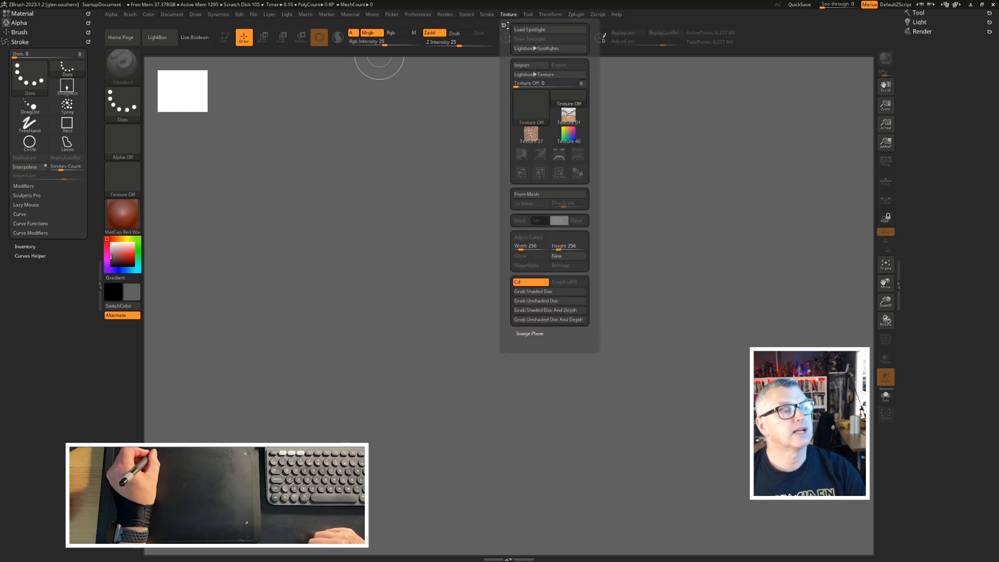
{"action": "mouse_move", "coordinate": [503, 25]}
{"action": "left_mouse_down"}
{"action": "mouse_move", "coordinate": [81, 202]}
{"action": "mouse_move", "coordinate": [15, 274]}
{"action": "left_mouse_up"}
{"action": "left_click", "coordinate": [19, 16]}
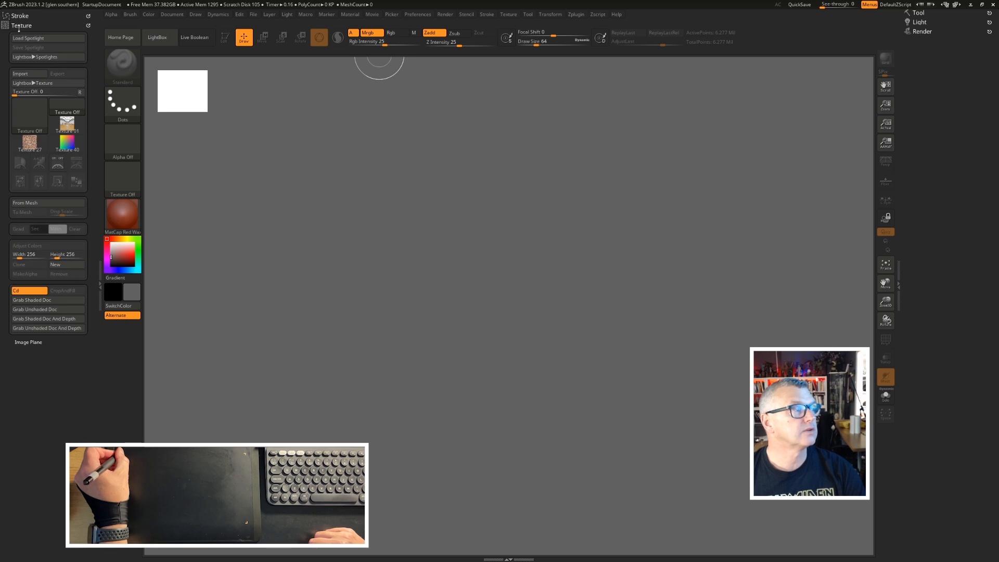
{"action": "left_click", "coordinate": [21, 26]}
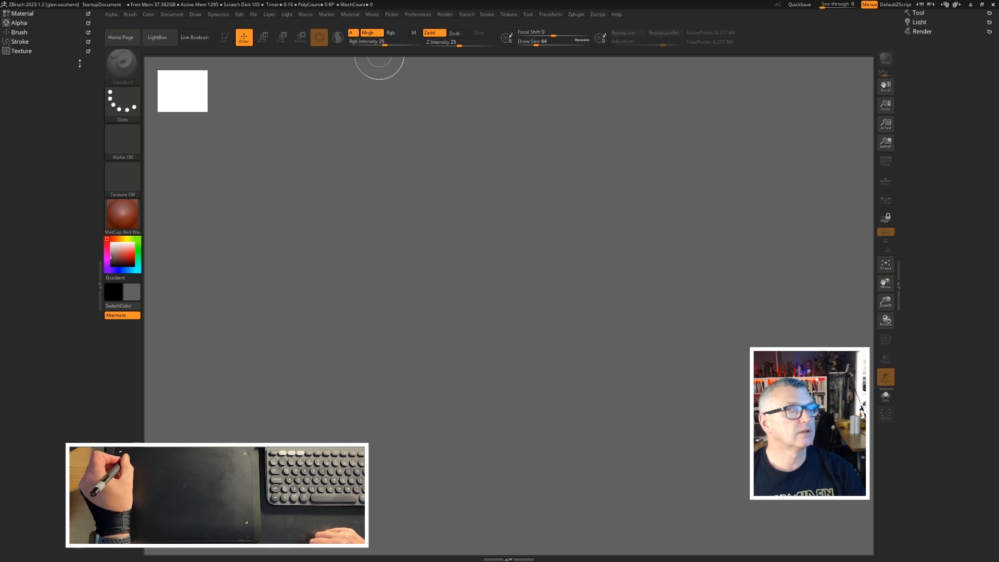
{"action": "left_click", "coordinate": [529, 15]}
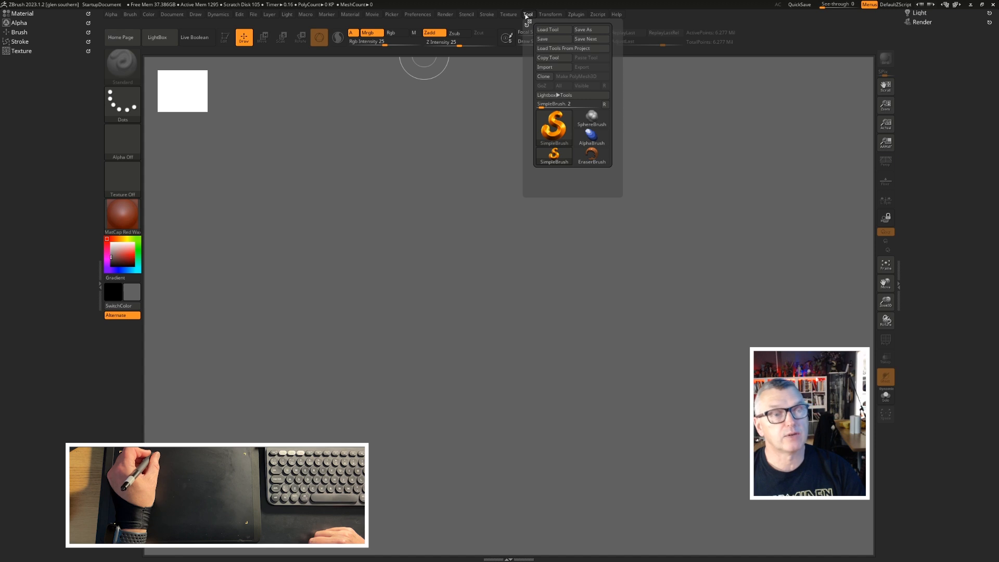
{"action": "left_click_drag", "start_coordinate": [527, 16], "coordinate": [931, 52]}
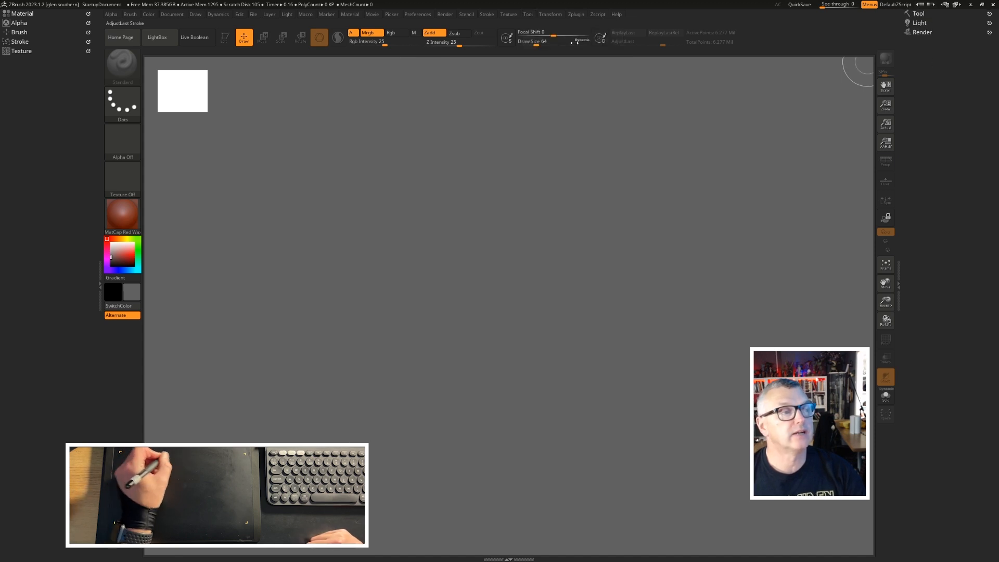
{"action": "left_click", "coordinate": [550, 15]}
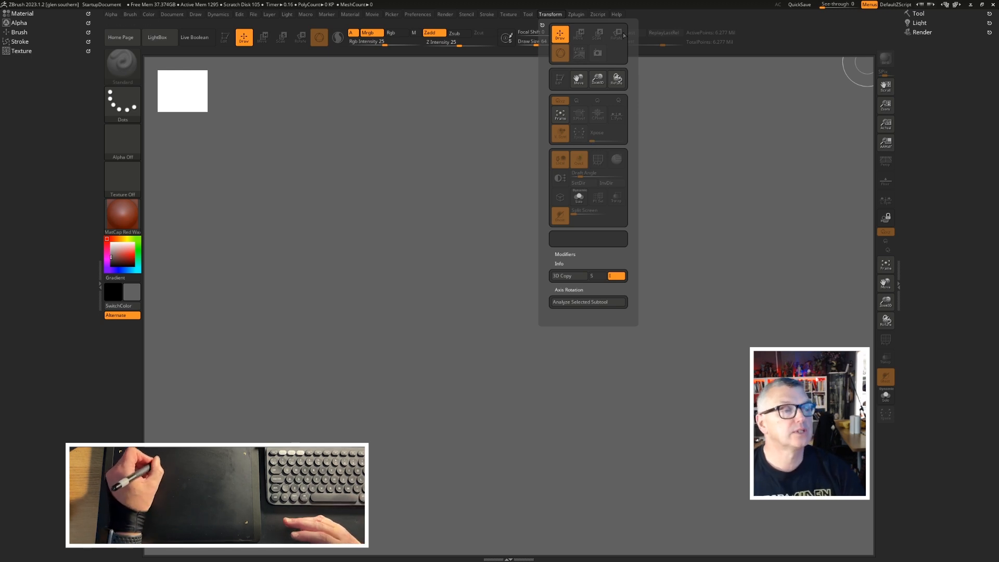
{"action": "mouse_move", "coordinate": [620, 15]}
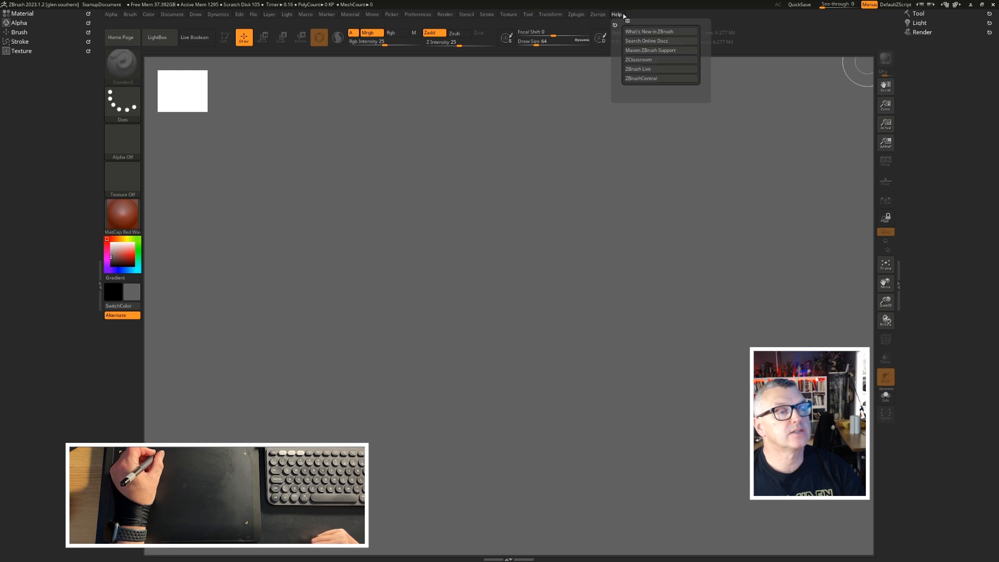
Step: Dock the Zplugin palette below Texture in the left tray and collapse it
{"action": "mouse_move", "coordinate": [587, 17]}
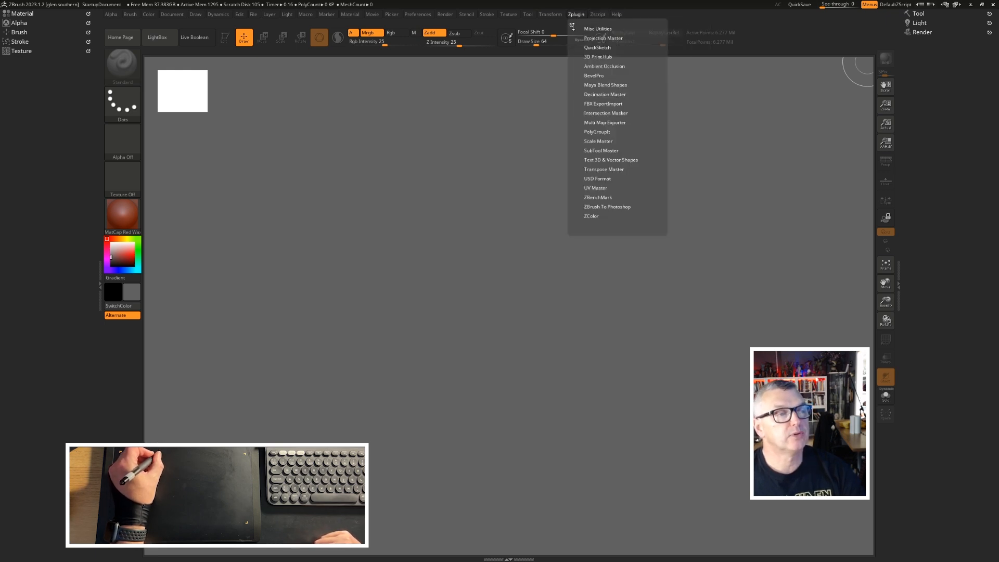
{"action": "left_click_drag", "start_coordinate": [572, 25], "coordinate": [2, 73]}
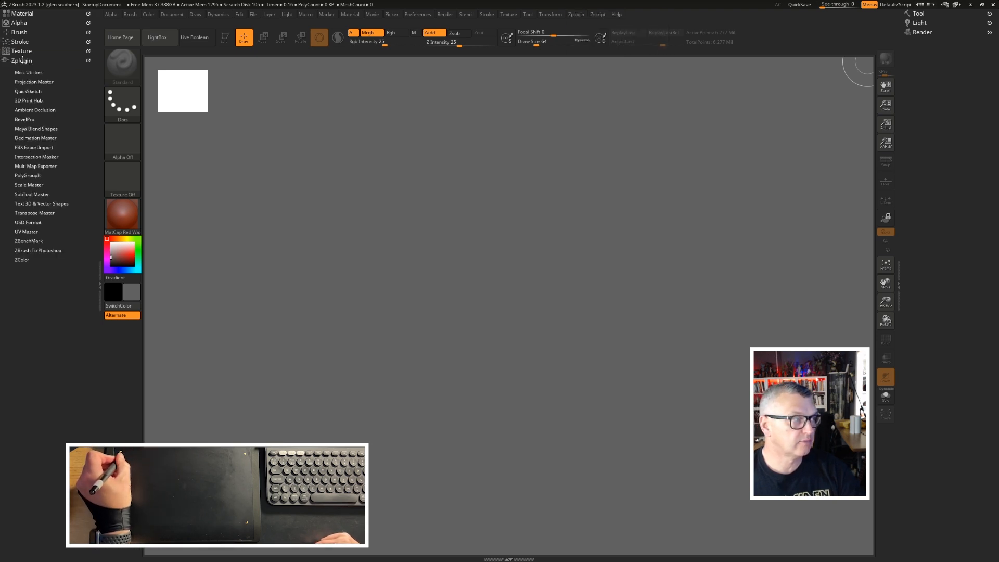
{"action": "left_click", "coordinate": [21, 61]}
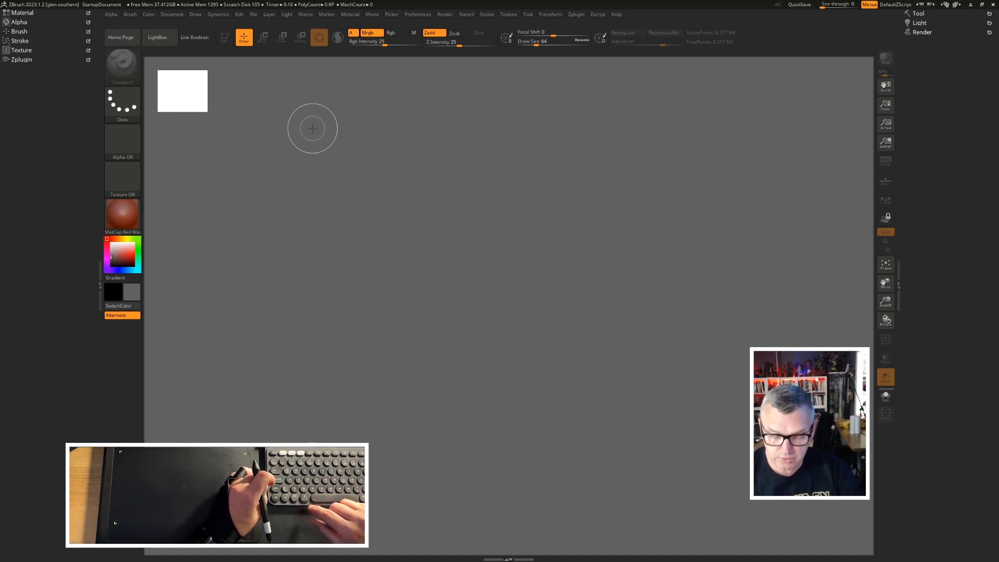
Step: Store the current interface layout as the startup configuration
{"action": "key", "text": "ctrl+shift"}
{"action": "key", "text": "ctrl+shift+i"}
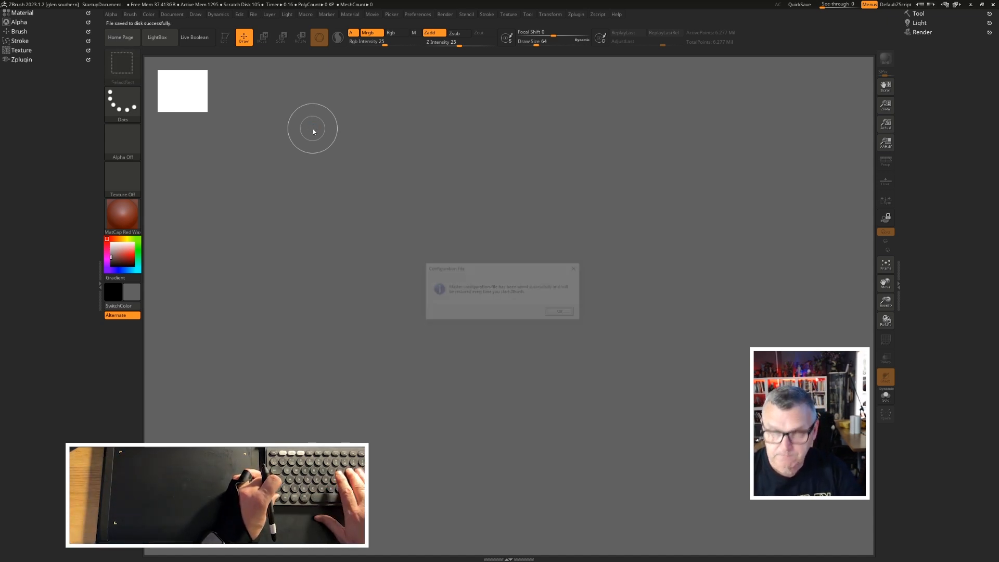
{"action": "left_click", "coordinate": [562, 312]}
{"action": "left_click", "coordinate": [419, 15]}
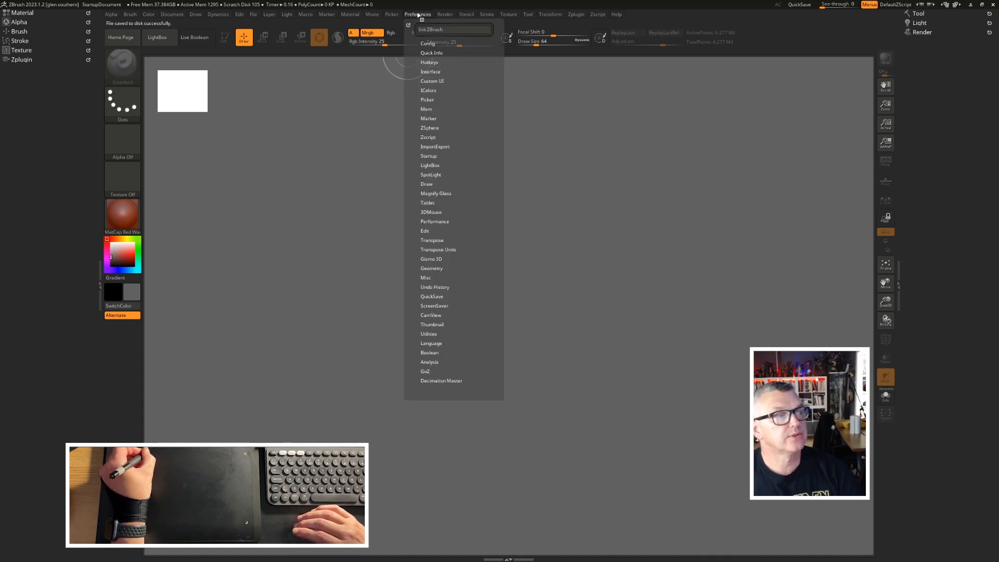
{"action": "left_click", "coordinate": [433, 43]}
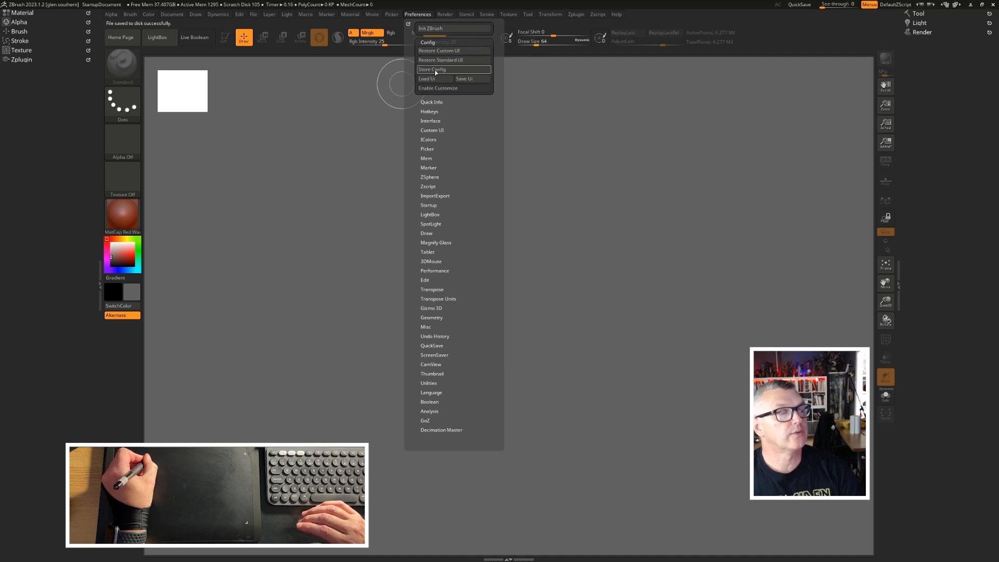
{"action": "left_click", "coordinate": [467, 79]}
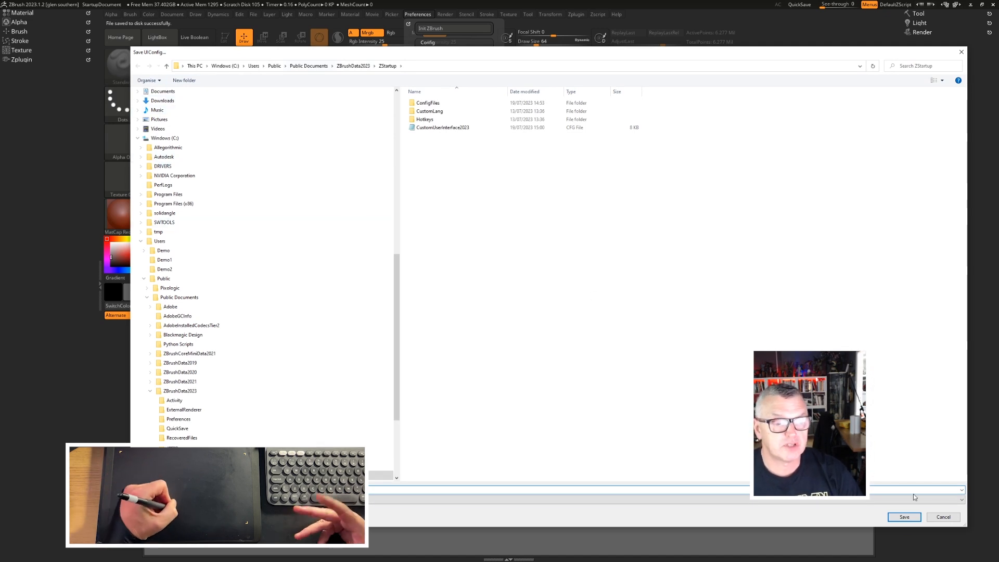
{"action": "left_click", "coordinate": [944, 517]}
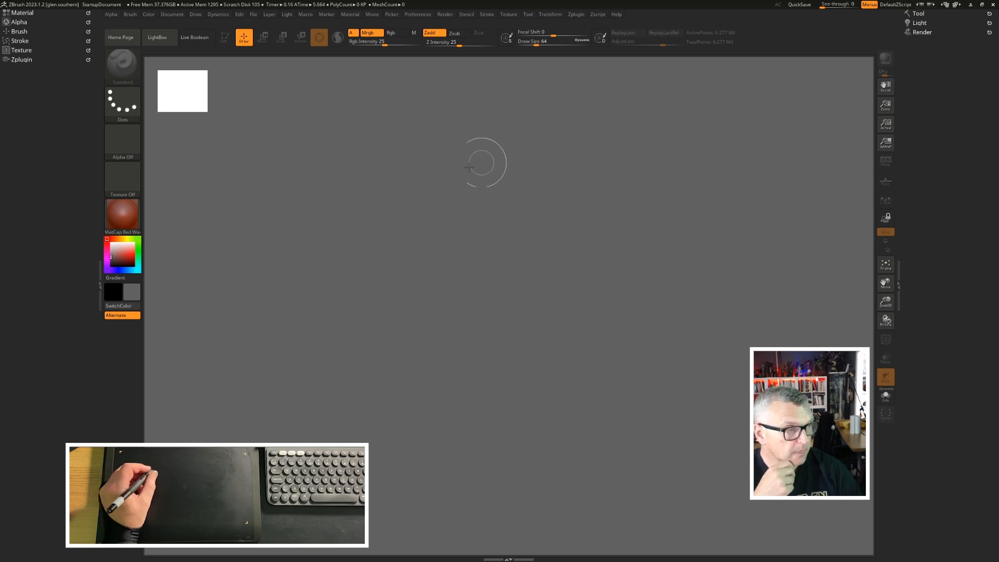
Step: Expand the Texture and Stroke palettes in the left tray to examine how the tray switches and scrolls, and collapse them again
{"action": "left_click", "coordinate": [21, 59]}
{"action": "left_click", "coordinate": [22, 58]}
{"action": "left_click", "coordinate": [22, 48]}
{"action": "left_click", "coordinate": [21, 47]}
{"action": "left_click", "coordinate": [22, 48]}
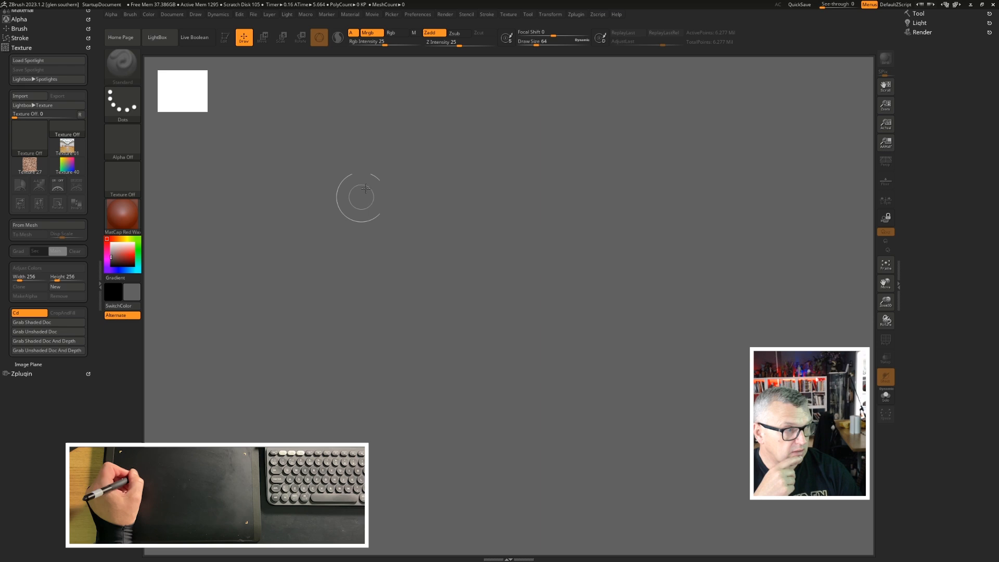
{"action": "left_click", "coordinate": [19, 45]}
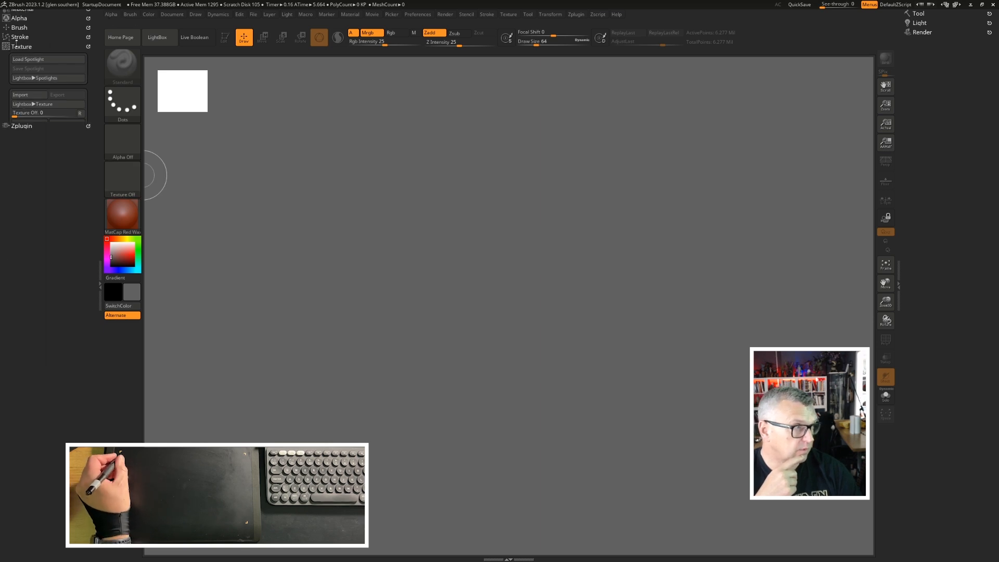
{"action": "left_click", "coordinate": [19, 36]}
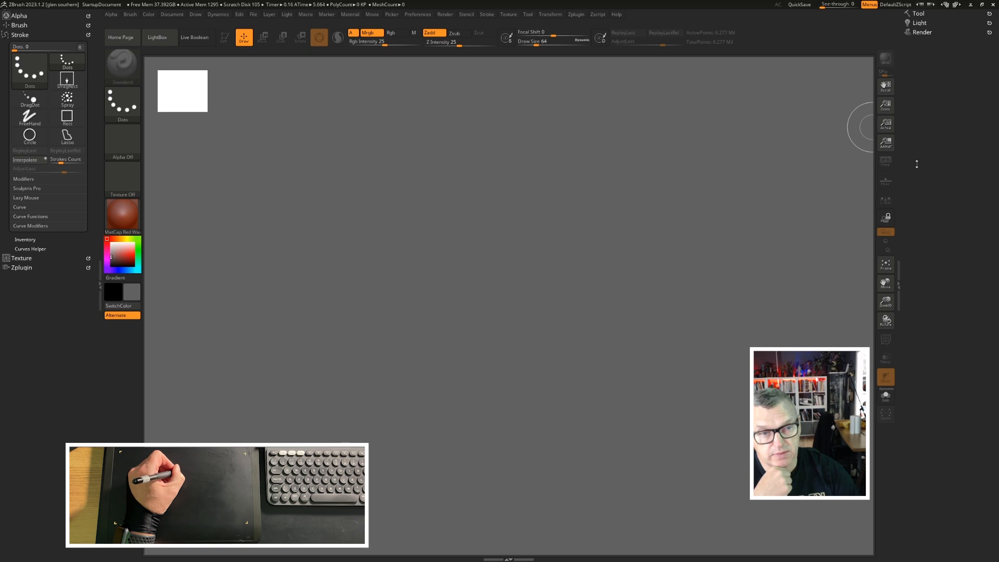
{"action": "mouse_move", "coordinate": [55, 307]}
{"action": "left_mouse_down"}
{"action": "mouse_move", "coordinate": [44, 262]}
{"action": "mouse_move", "coordinate": [73, 314]}
{"action": "left_mouse_up"}
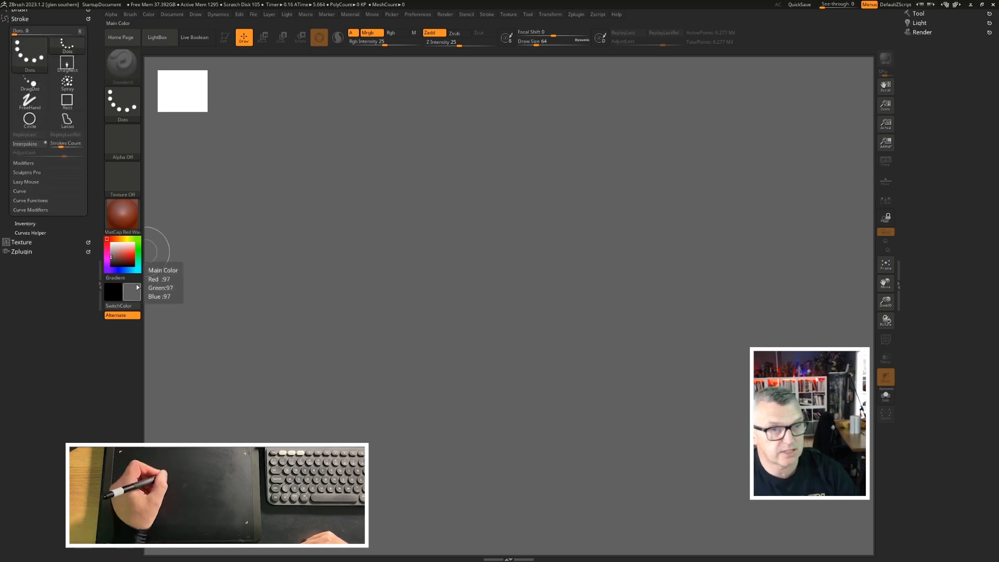
{"action": "left_click_drag", "start_coordinate": [83, 277], "coordinate": [47, 139]}
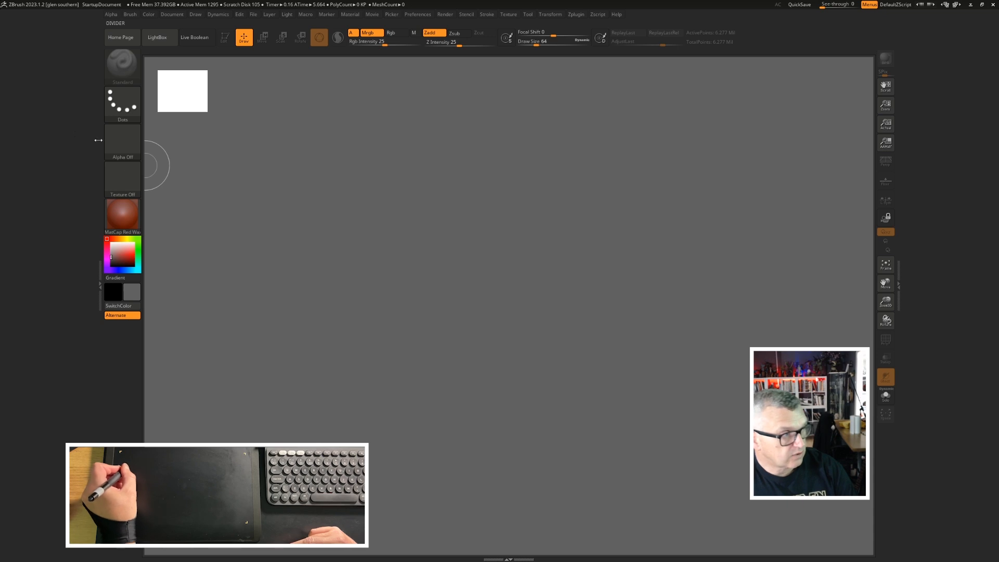
{"action": "left_click_drag", "start_coordinate": [73, 228], "coordinate": [86, 282]}
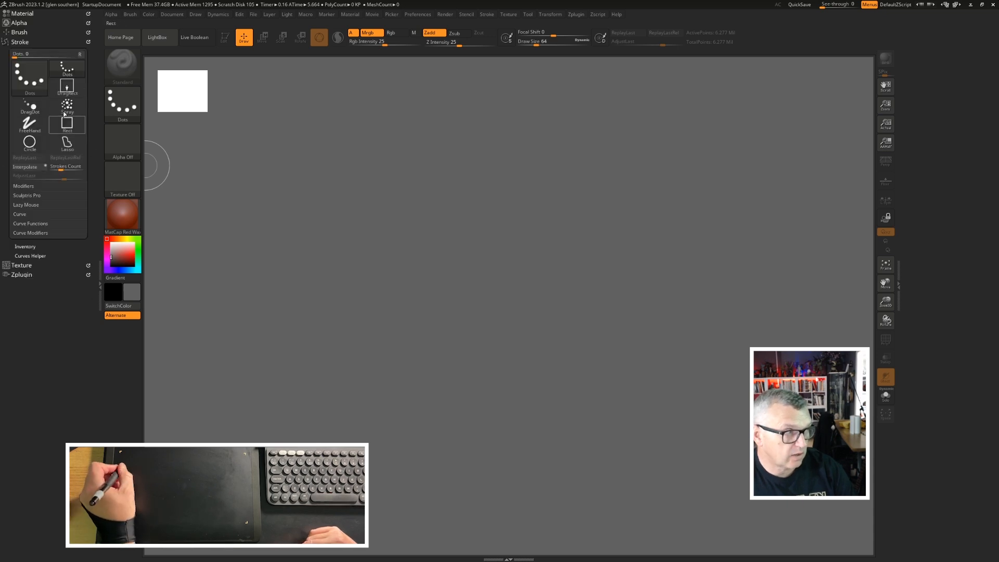
{"action": "left_click", "coordinate": [21, 42]}
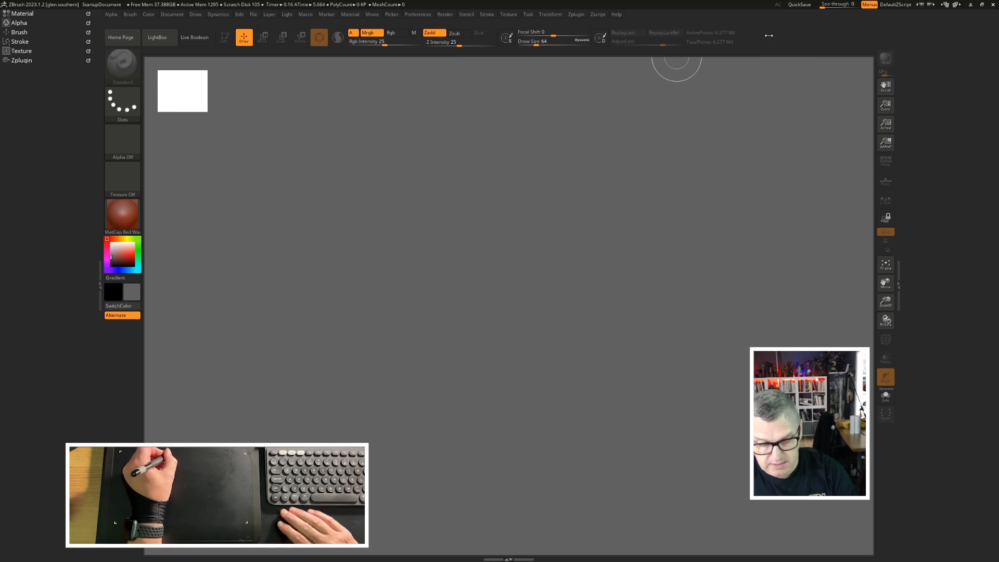
Step: Resize the shelf spacers to shift the top shelf controls further right and the right and left shelf controls further down
{"action": "mouse_move", "coordinate": [764, 39]}
{"action": "left_mouse_down", "text": "ctrl"}
{"action": "mouse_move", "coordinate": [813, 41]}
{"action": "mouse_move", "coordinate": [744, 45]}
{"action": "mouse_move", "coordinate": [914, 48]}
{"action": "left_mouse_up", "text": "ctrl"}
{"action": "mouse_move", "coordinate": [767, 39]}
{"action": "left_mouse_down"}
{"action": "mouse_move", "coordinate": [403, 46]}
{"action": "mouse_move", "coordinate": [807, 51]}
{"action": "mouse_move", "coordinate": [790, 52]}
{"action": "left_mouse_up"}
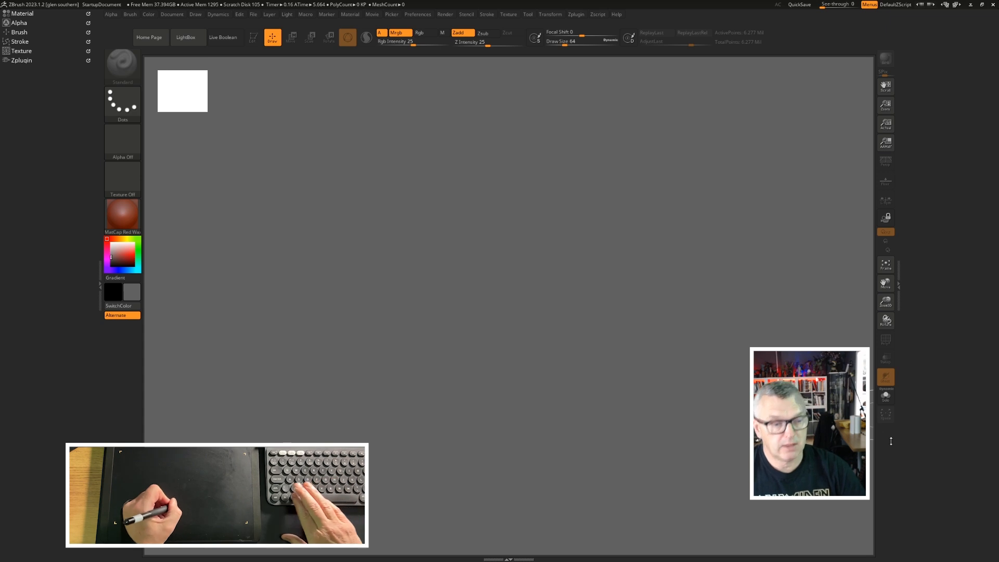
{"action": "mouse_move", "coordinate": [888, 451]}
{"action": "left_mouse_down", "text": "ctrl"}
{"action": "mouse_move", "coordinate": [900, 264]}
{"action": "mouse_move", "coordinate": [895, 434]}
{"action": "mouse_move", "coordinate": [880, 511]}
{"action": "left_mouse_up", "text": "ctrl"}
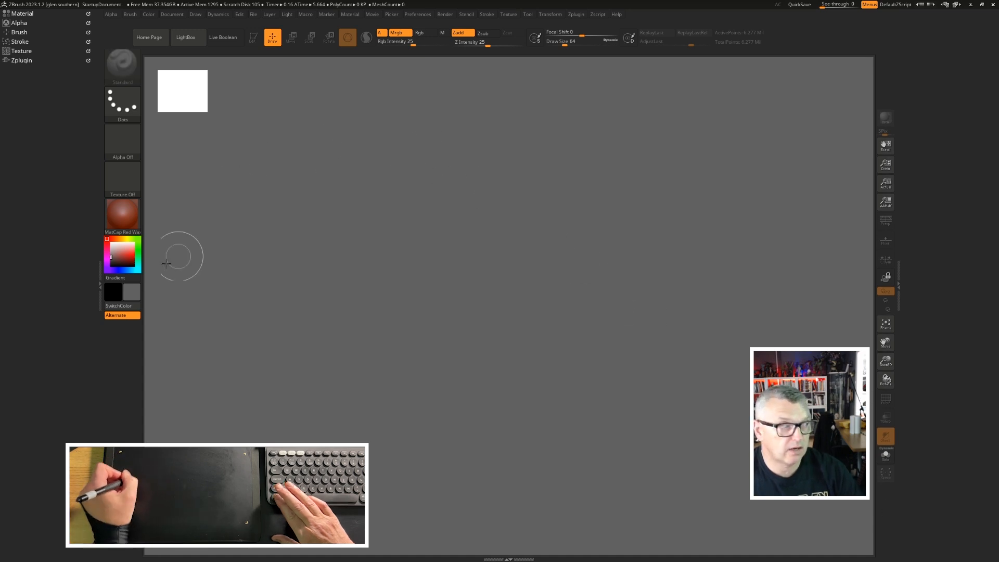
{"action": "mouse_move", "coordinate": [114, 348]}
{"action": "left_mouse_down", "text": "ctrl"}
{"action": "mouse_move", "coordinate": [115, 451]}
{"action": "mouse_move", "coordinate": [115, 400]}
{"action": "left_mouse_up", "text": "ctrl"}
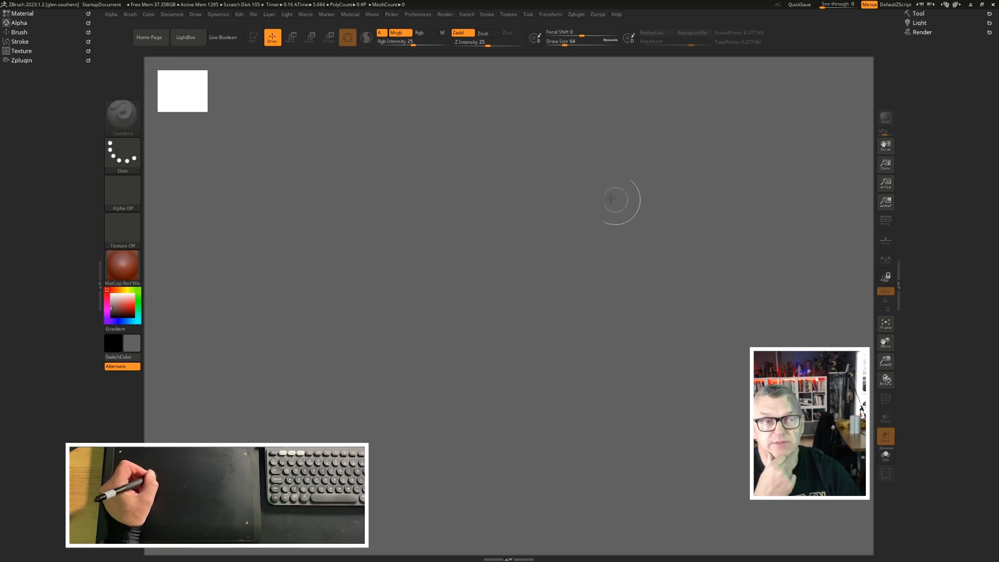
Step: Load the carnotaurus tool file and pick carnotaurus 012 from the 3D meshes as the current tool
{"action": "left_click", "coordinate": [919, 14]}
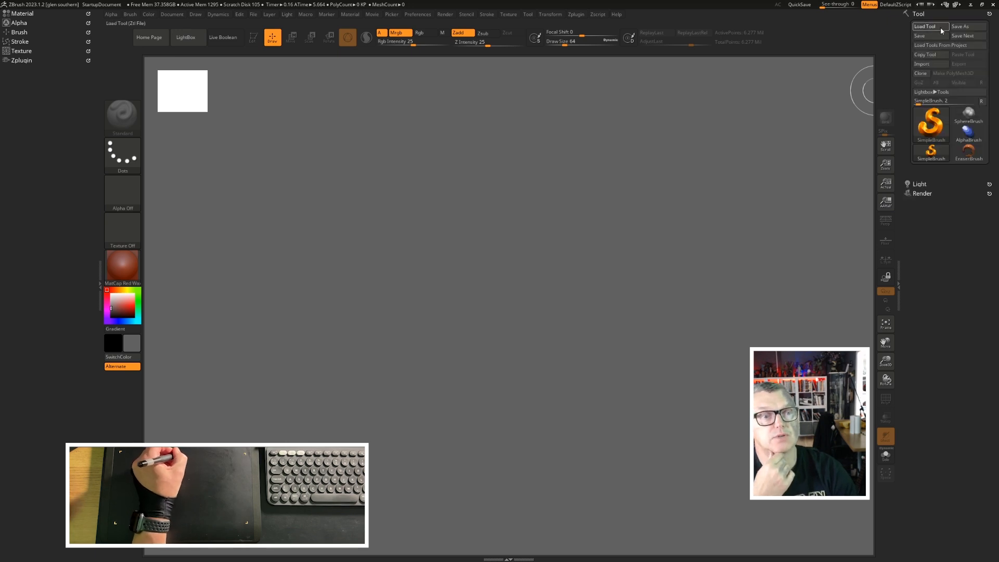
{"action": "left_click", "coordinate": [941, 29]}
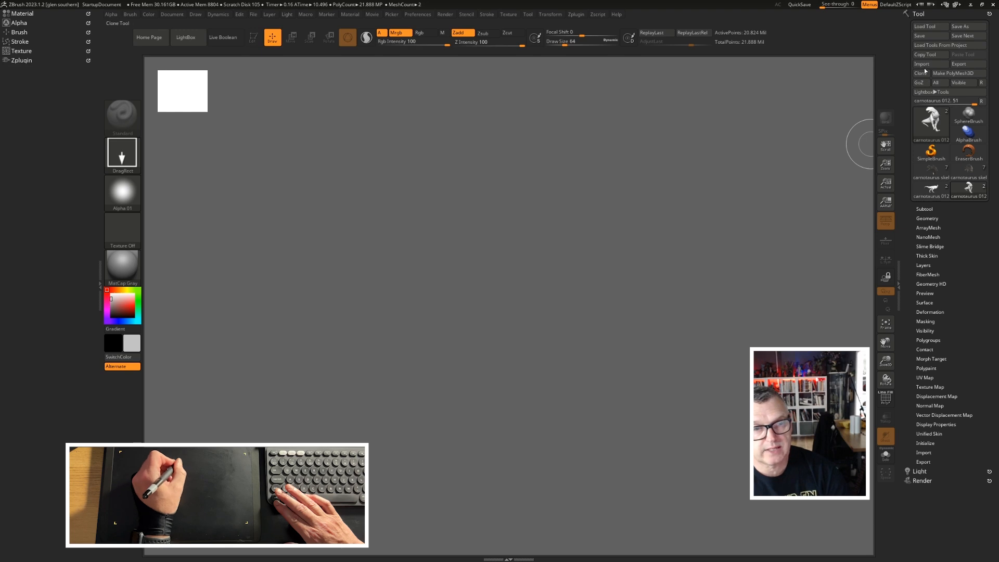
{"action": "left_click", "coordinate": [931, 119]}
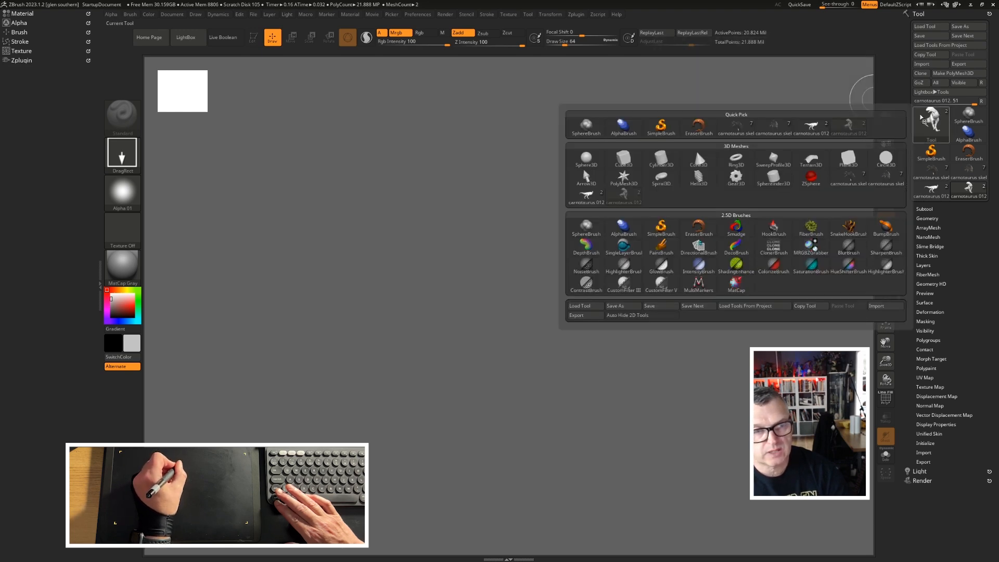
{"action": "left_click", "coordinate": [934, 120]}
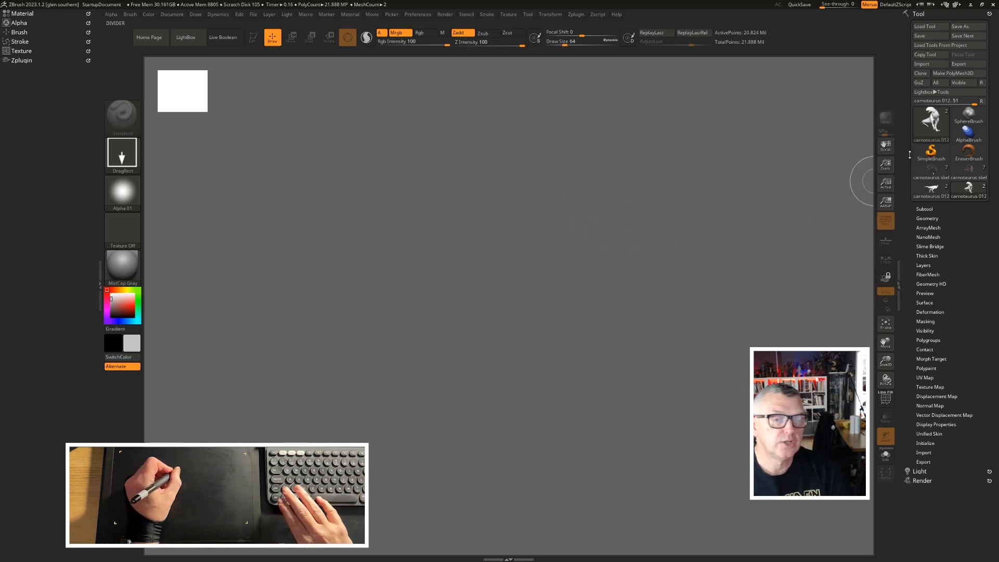
{"action": "left_click", "coordinate": [929, 129]}
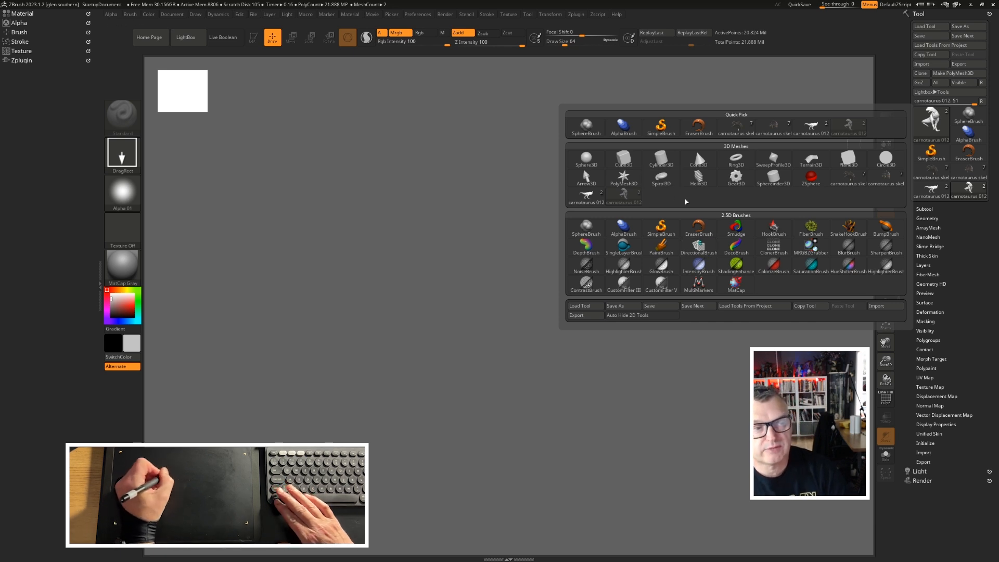
{"action": "left_click", "coordinate": [619, 198]}
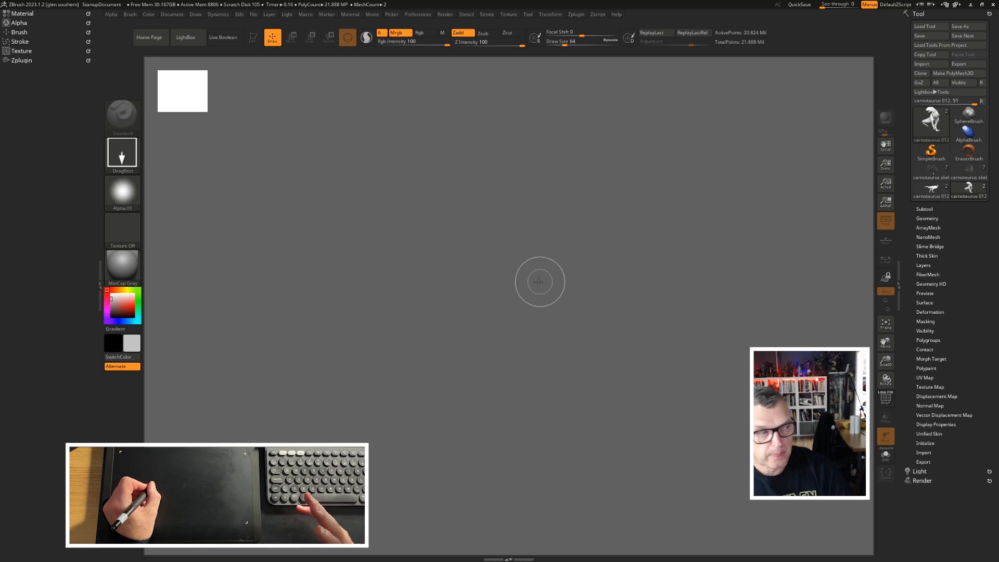
Step: Draw several carnotaurus copies of different sizes and orientations across the canvas and clear the canvas
{"action": "mouse_move", "coordinate": [554, 312]}
{"action": "left_mouse_down"}
{"action": "mouse_move", "coordinate": [609, 372]}
{"action": "mouse_move", "coordinate": [625, 444]}
{"action": "mouse_move", "coordinate": [532, 480]}
{"action": "mouse_move", "coordinate": [546, 514]}
{"action": "left_mouse_up"}
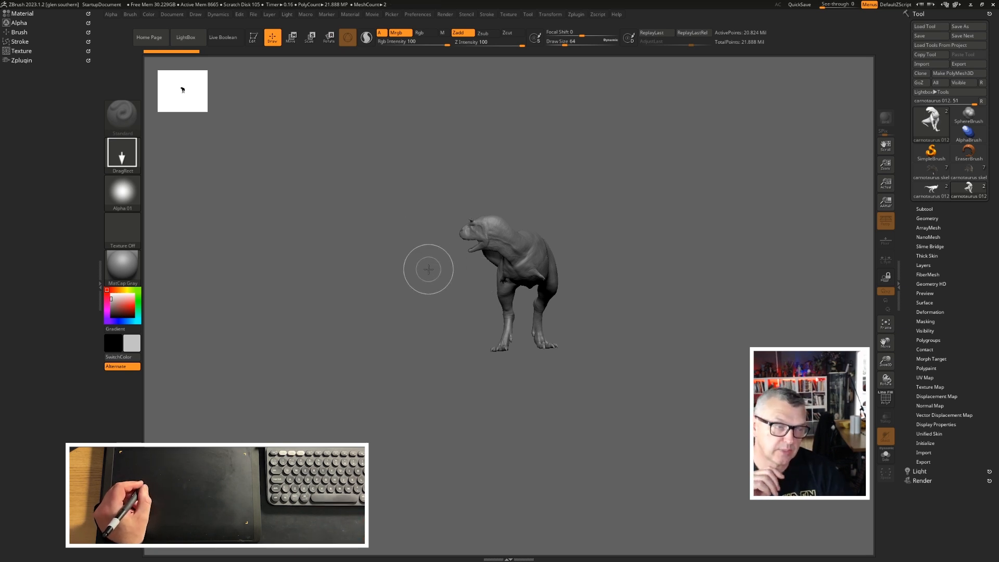
{"action": "left_click_drag", "start_coordinate": [372, 278], "coordinate": [413, 333]}
{"action": "left_click_drag", "start_coordinate": [474, 278], "coordinate": [508, 411]}
{"action": "left_click_drag", "start_coordinate": [588, 307], "coordinate": [672, 479]}
{"action": "left_click_drag", "start_coordinate": [627, 319], "coordinate": [692, 469]}
{"action": "mouse_move", "coordinate": [528, 373]}
{"action": "left_mouse_down"}
{"action": "mouse_move", "coordinate": [430, 451]}
{"action": "mouse_move", "coordinate": [141, 551]}
{"action": "left_mouse_up"}
{"action": "left_click_drag", "start_coordinate": [366, 331], "coordinate": [651, 424]}
{"action": "left_click_drag", "start_coordinate": [625, 339], "coordinate": [669, 482]}
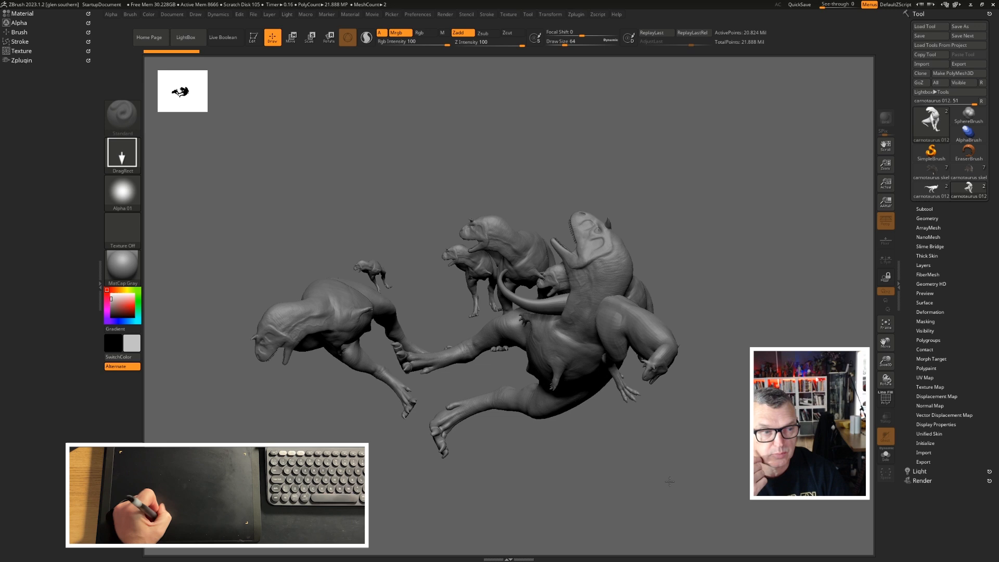
{"action": "left_click_drag", "start_coordinate": [499, 347], "coordinate": [645, 457]}
{"action": "left_click_drag", "start_coordinate": [583, 304], "coordinate": [711, 434]}
{"action": "left_click_drag", "start_coordinate": [660, 280], "coordinate": [735, 478]}
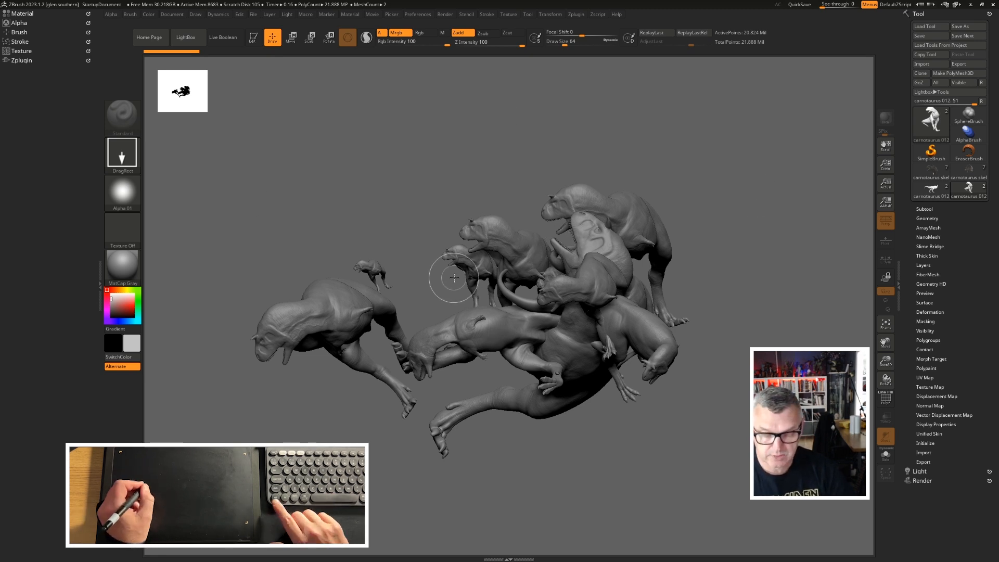
{"action": "key", "text": "ctrl+n"}
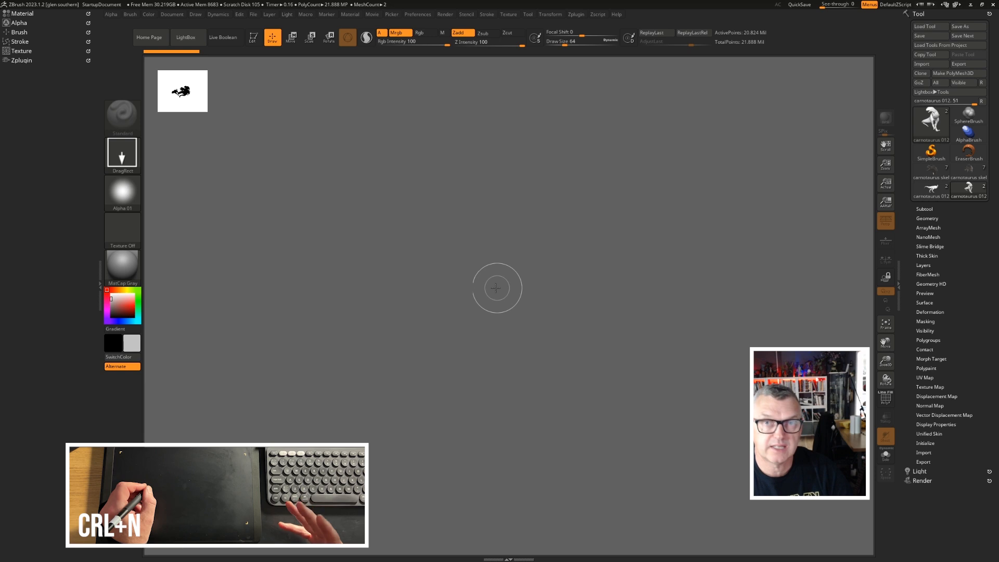
Step: Draw a single carnotaurus in the middle of the canvas, enter Edit mode and turn the enlarged model to a side view
{"action": "mouse_move", "coordinate": [540, 272]}
{"action": "left_mouse_down"}
{"action": "mouse_move", "coordinate": [593, 363]}
{"action": "mouse_move", "coordinate": [573, 531]}
{"action": "left_mouse_up"}
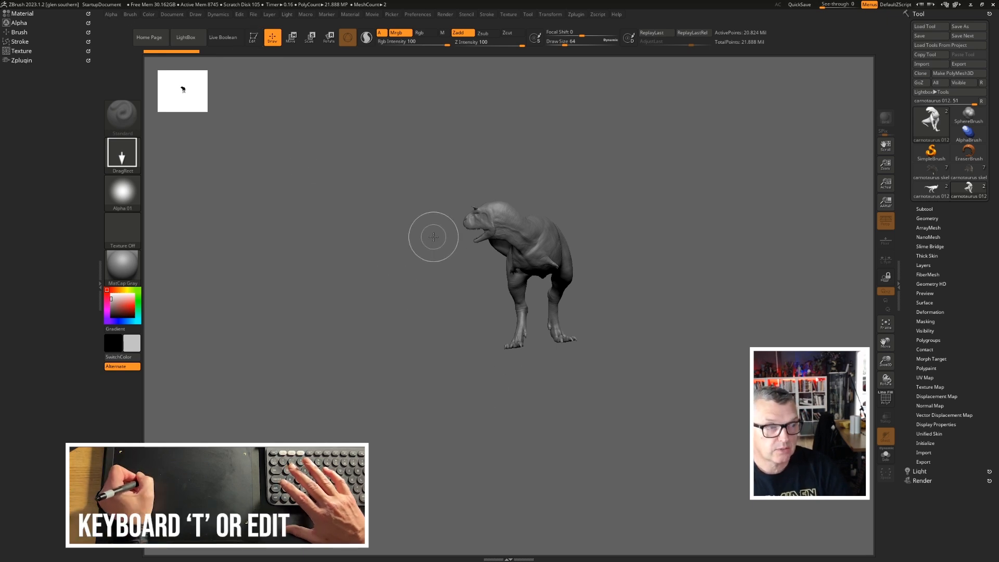
{"action": "key", "text": "t"}
{"action": "left_click_drag", "start_coordinate": [412, 215], "coordinate": [354, 183]}
{"action": "right_click_drag", "start_coordinate": [354, 183], "coordinate": [364, 208], "text": "ctrl"}
{"action": "left_click_drag", "start_coordinate": [558, 183], "coordinate": [491, 157], "text": "alt"}
{"action": "left_click_drag", "start_coordinate": [525, 194], "coordinate": [471, 163]}
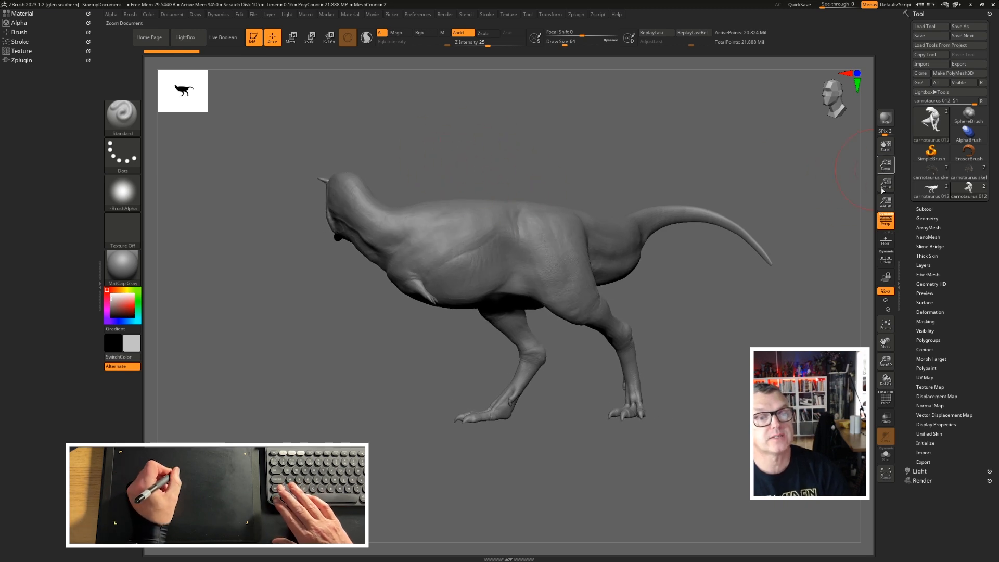
Step: Turn on the floor grid and rotate the carnotaurus to a three-quarter front view
{"action": "left_click", "coordinate": [886, 243]}
{"action": "left_click_drag", "start_coordinate": [526, 190], "coordinate": [631, 201]}
{"action": "right_click_drag", "start_coordinate": [631, 201], "coordinate": [705, 251], "text": "ctrl"}
{"action": "right_click_drag", "start_coordinate": [661, 205], "coordinate": [555, 171], "text": "ctrl"}
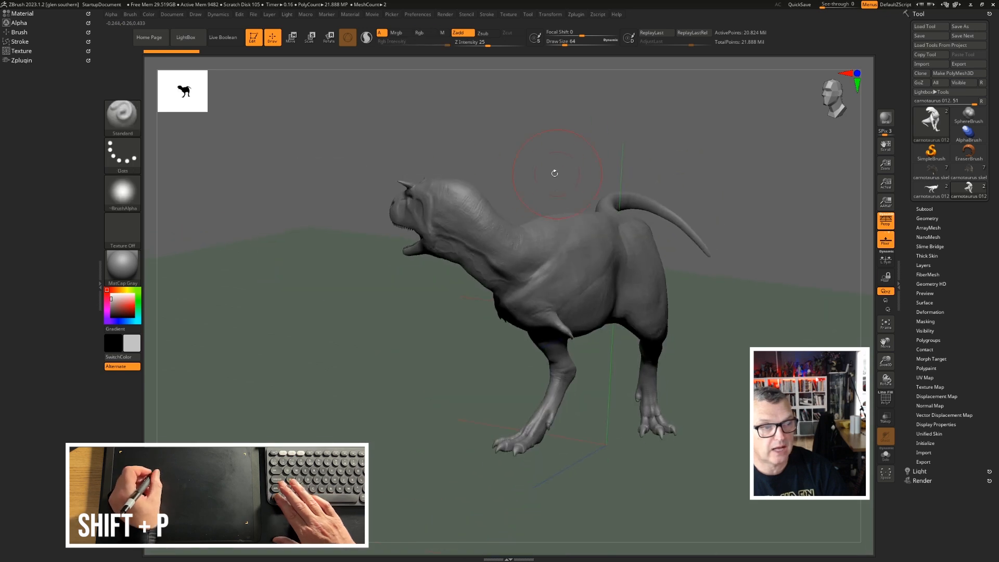
Step: Examine the carnotaurus over the floor grid in perspective, checking its pose from low, high, near and far viewpoints
{"action": "left_click_drag", "start_coordinate": [555, 172], "coordinate": [537, 191]}
{"action": "mouse_move", "coordinate": [537, 191]}
{"action": "right_mouse_down", "text": "ctrl"}
{"action": "mouse_move", "coordinate": [512, 188]}
{"action": "mouse_move", "coordinate": [541, 193]}
{"action": "right_mouse_up", "text": "ctrl"}
{"action": "left_click_drag", "start_coordinate": [510, 133], "coordinate": [598, 146]}
{"action": "left_click_drag", "start_coordinate": [386, 188], "coordinate": [317, 196]}
{"action": "right_click_drag", "start_coordinate": [317, 196], "coordinate": [417, 229], "text": "ctrl"}
{"action": "right_click_drag", "start_coordinate": [592, 268], "coordinate": [547, 200], "text": "ctrl"}
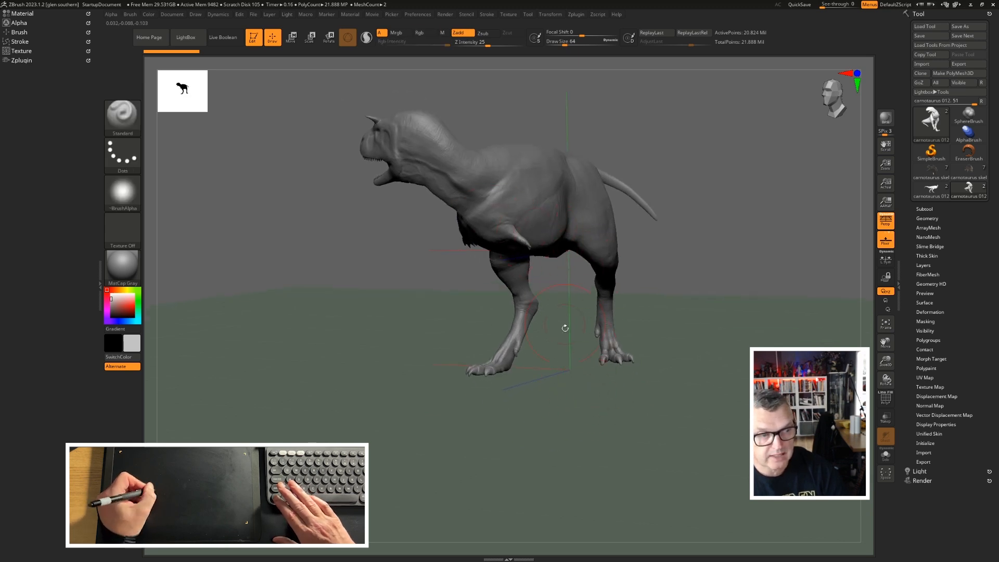
{"action": "left_click_drag", "start_coordinate": [371, 261], "coordinate": [453, 333]}
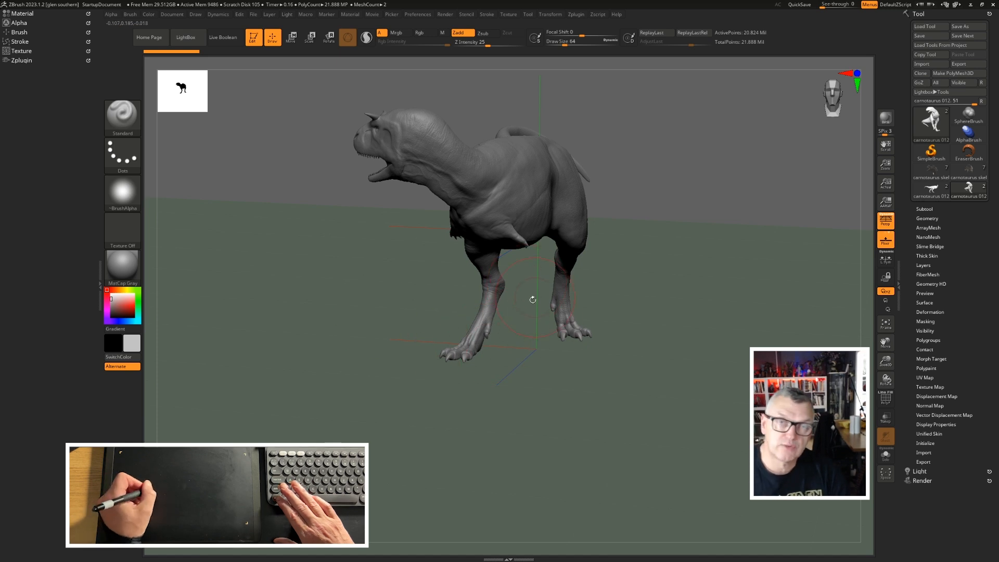
{"action": "mouse_move", "coordinate": [675, 181]}
{"action": "left_mouse_down"}
{"action": "mouse_move", "coordinate": [524, 125]}
{"action": "mouse_move", "coordinate": [624, 182]}
{"action": "left_mouse_up"}
{"action": "mouse_move", "coordinate": [625, 182]}
{"action": "right_mouse_down", "text": "ctrl"}
{"action": "mouse_move", "coordinate": [595, 202]}
{"action": "mouse_move", "coordinate": [449, 224]}
{"action": "right_mouse_up", "text": "ctrl"}
{"action": "left_click_drag", "start_coordinate": [312, 238], "coordinate": [400, 211]}
{"action": "mouse_move", "coordinate": [440, 205]}
{"action": "right_mouse_down", "text": "ctrl"}
{"action": "mouse_move", "coordinate": [442, 223]}
{"action": "mouse_move", "coordinate": [689, 241]}
{"action": "mouse_move", "coordinate": [577, 208]}
{"action": "right_mouse_up", "text": "ctrl"}
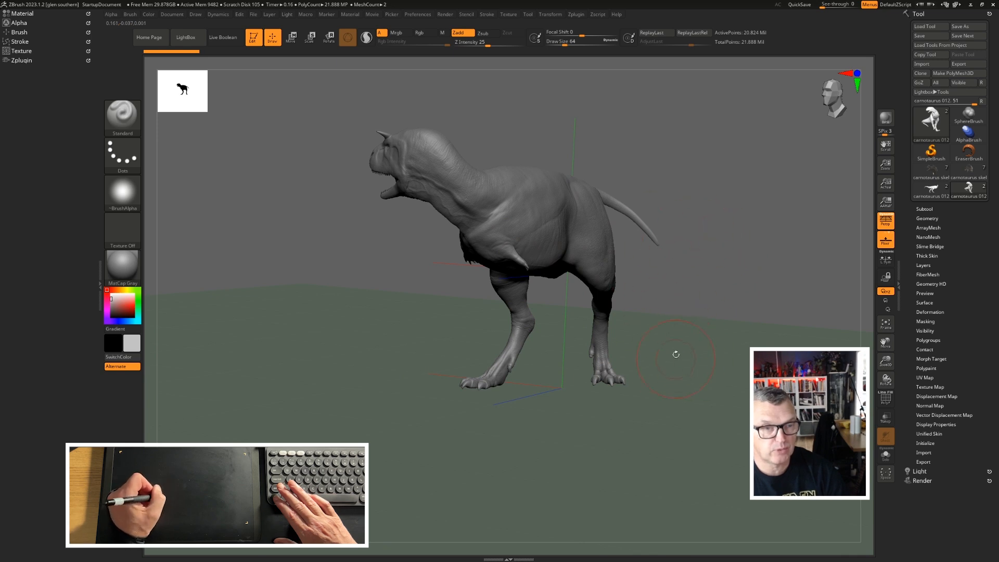
Step: Turn the carnotaurus around to inspect its opposite flank in a full side view including the tail
{"action": "left_click_drag", "start_coordinate": [720, 285], "coordinate": [716, 265]}
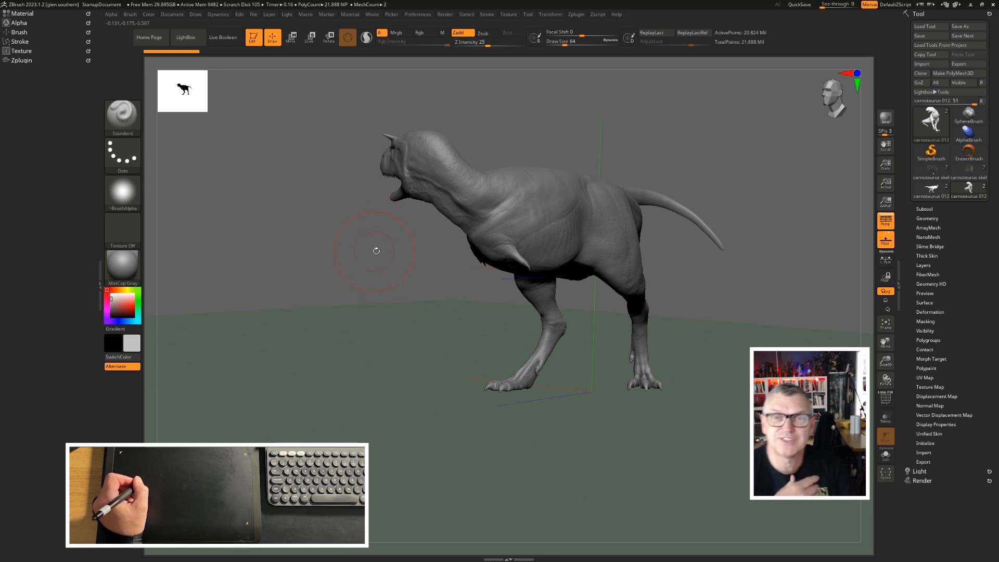
{"action": "left_click_drag", "start_coordinate": [391, 253], "coordinate": [599, 243]}
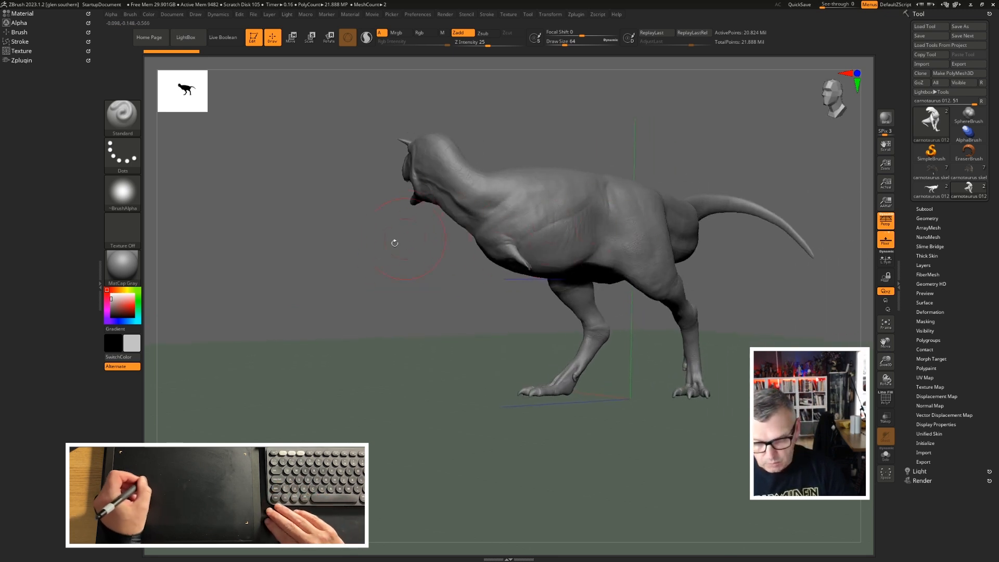
{"action": "left_click_drag", "start_coordinate": [405, 272], "coordinate": [335, 281], "text": "alt"}
{"action": "right_click_drag", "start_coordinate": [335, 281], "coordinate": [557, 185]}
{"action": "mouse_move", "coordinate": [536, 151]}
{"action": "right_mouse_down"}
{"action": "mouse_move", "coordinate": [512, 183]}
{"action": "mouse_move", "coordinate": [388, 190]}
{"action": "mouse_move", "coordinate": [364, 156]}
{"action": "mouse_move", "coordinate": [404, 163]}
{"action": "right_mouse_up"}
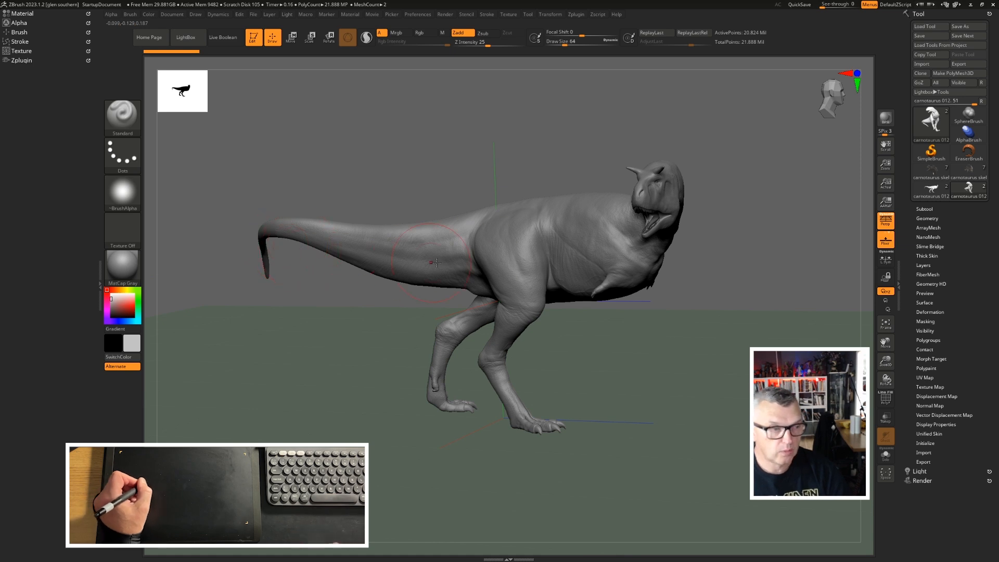
{"action": "left_click_drag", "start_coordinate": [424, 155], "coordinate": [439, 185]}
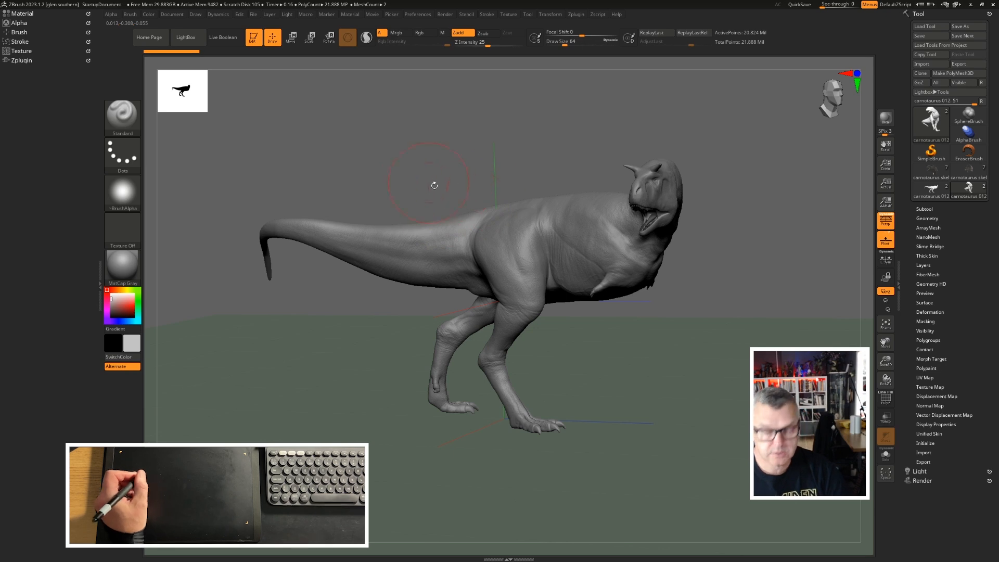
Step: Pick the Standard sculpting brush from the brush library by narrowing it to the brushes starting with S
{"action": "key", "text": "b"}
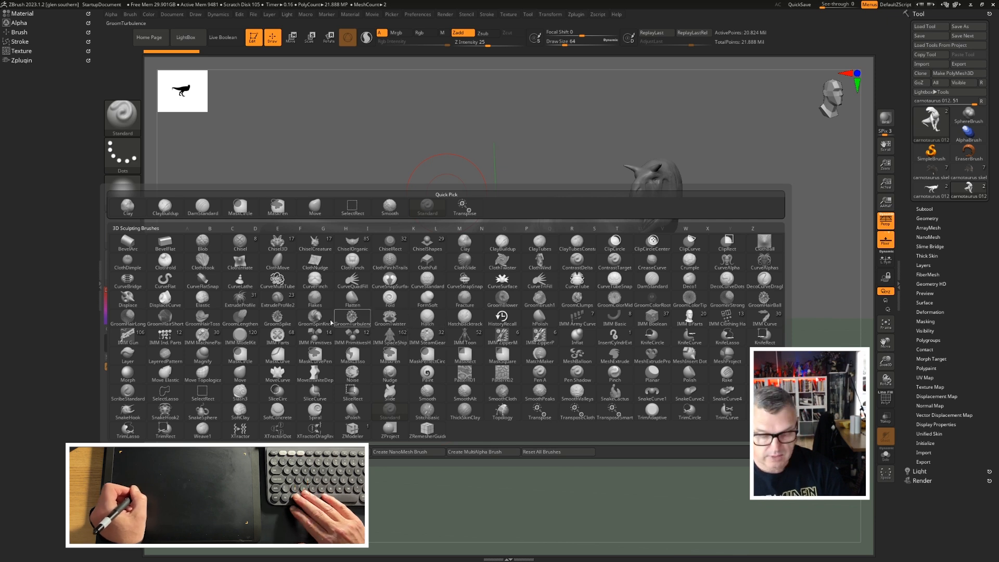
{"action": "key", "text": "s"}
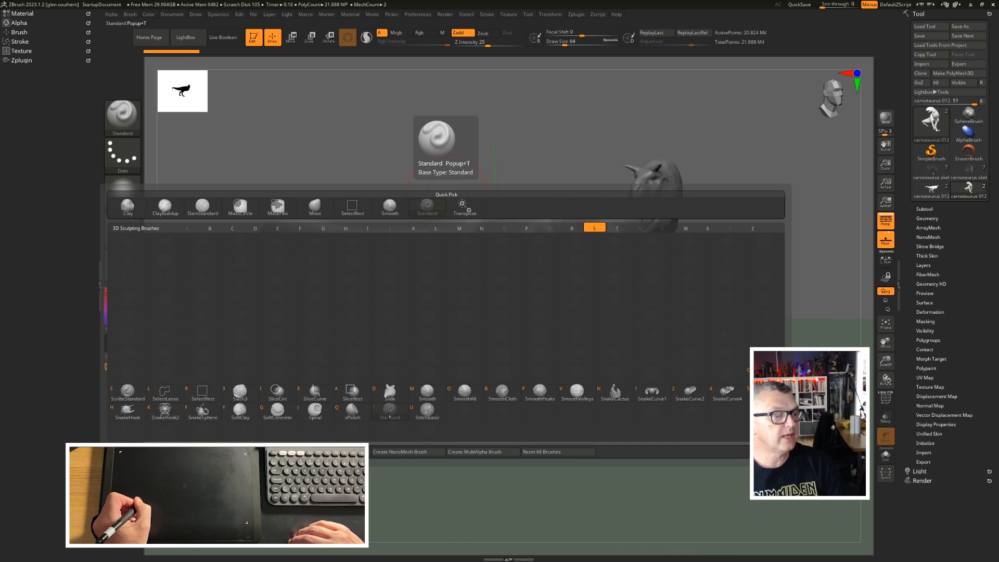
{"action": "key", "text": "t"}
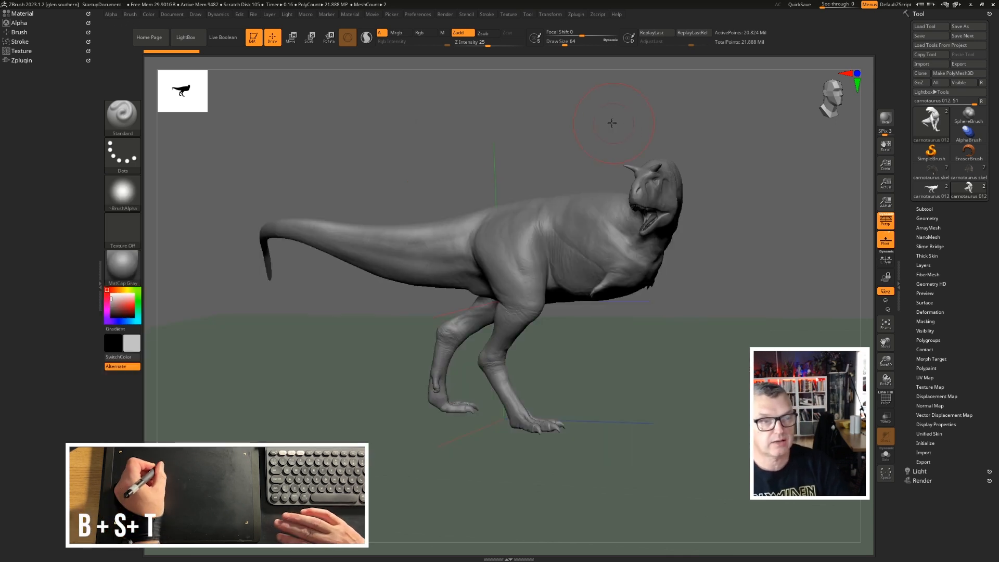
{"action": "key", "text": "b"}
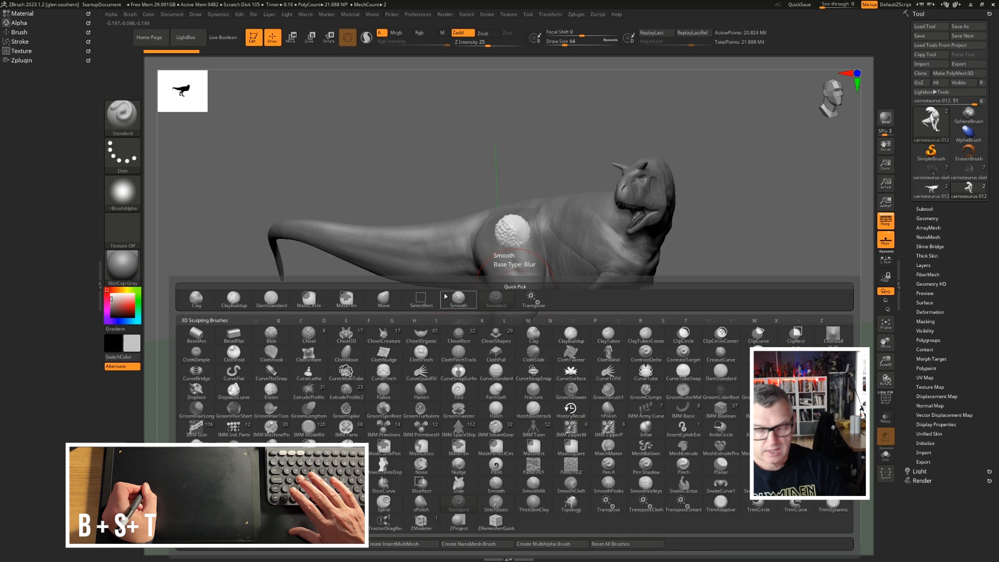
{"action": "key", "text": "s"}
{"action": "key", "text": "t"}
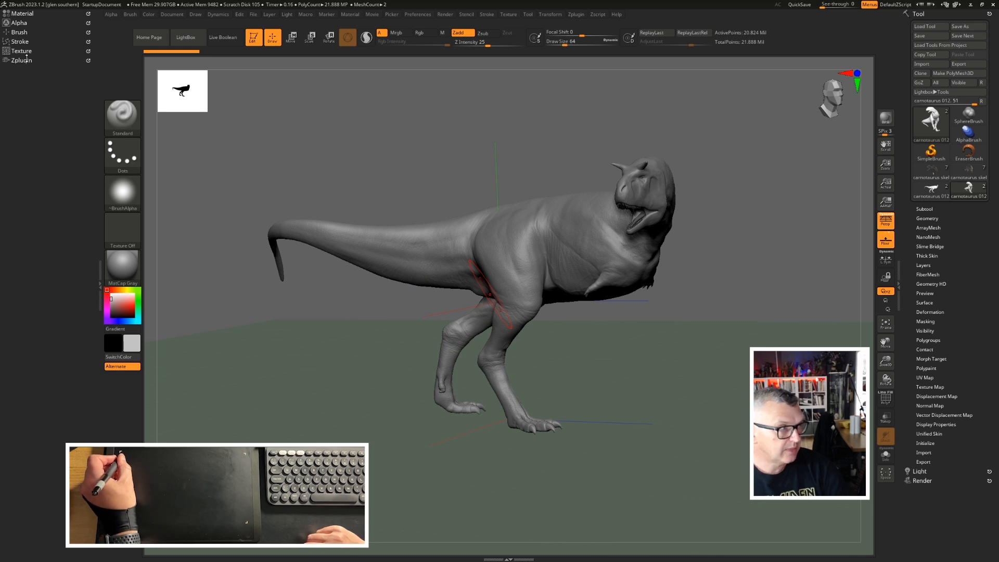
Step: Expand the docked Brush palette, look through its brush library and choose Smooth as the smoothing brush
{"action": "left_click", "coordinate": [27, 32]}
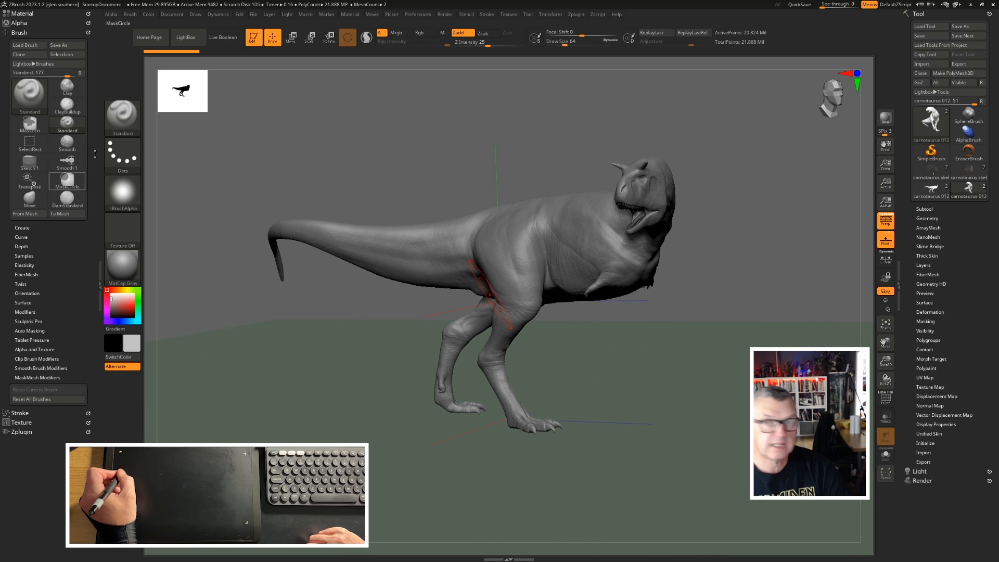
{"action": "left_click", "coordinate": [35, 98]}
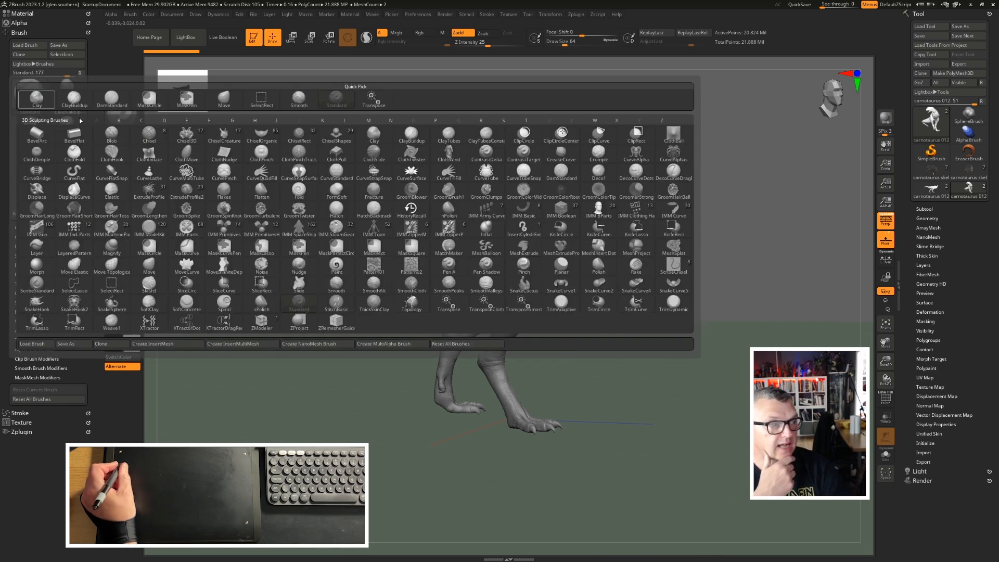
{"action": "left_click", "coordinate": [299, 248]}
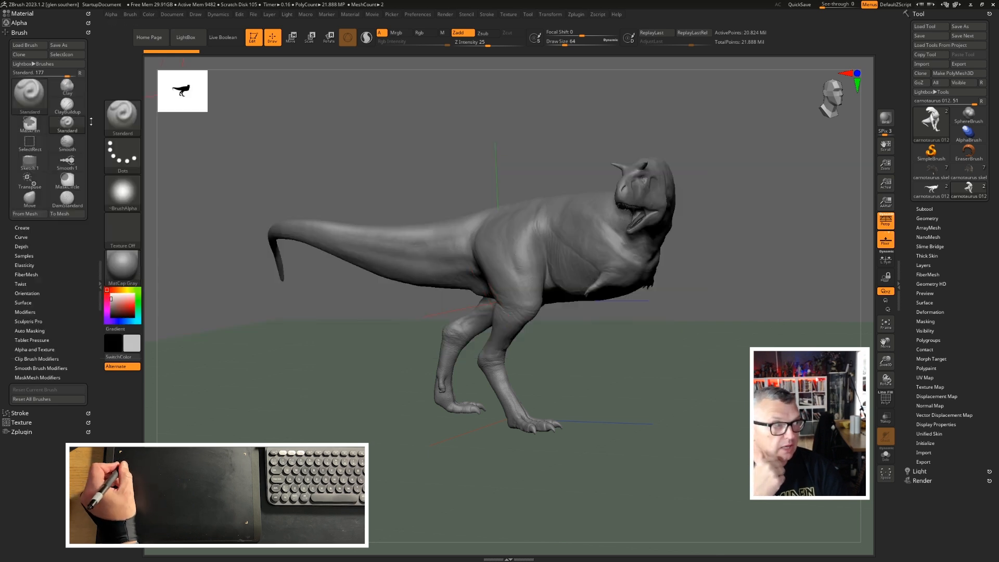
{"action": "left_click", "coordinate": [67, 142]}
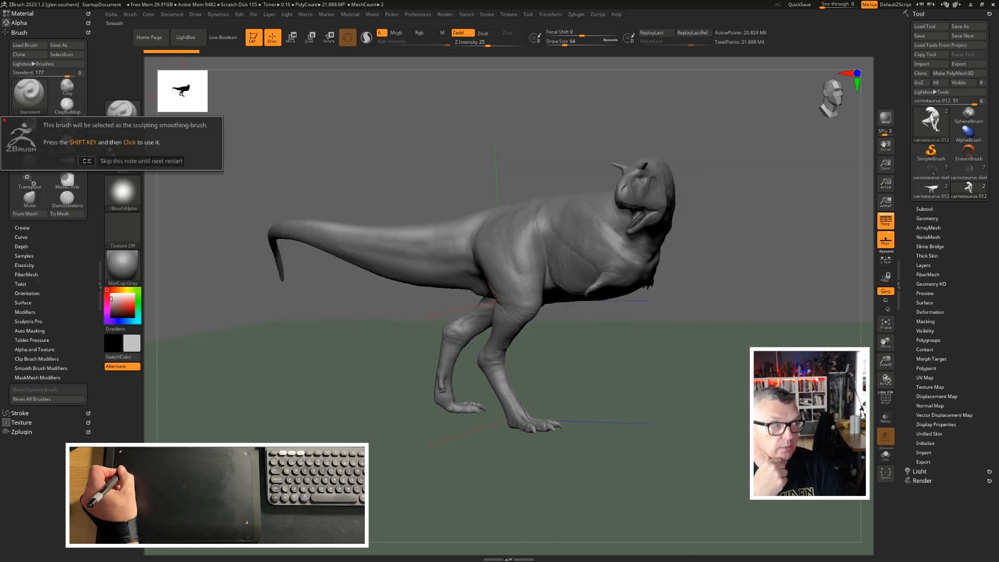
{"action": "left_click", "coordinate": [86, 160]}
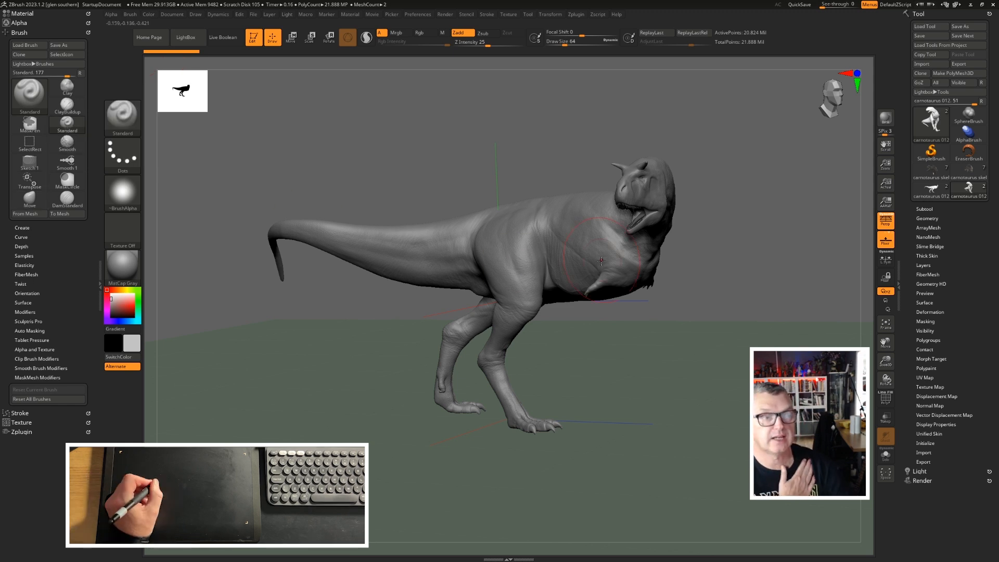
Step: Try a Standard brush stroke across the carnotaurus's body at a draw size of about 41 and undo it
{"action": "left_click_drag", "start_coordinate": [455, 151], "coordinate": [596, 76]}
{"action": "left_click_drag", "start_coordinate": [568, 43], "coordinate": [562, 45]}
{"action": "left_click_drag", "start_coordinate": [628, 240], "coordinate": [497, 235]}
{"action": "mouse_move", "coordinate": [430, 173]}
{"action": "left_mouse_down"}
{"action": "mouse_move", "coordinate": [395, 180]}
{"action": "mouse_move", "coordinate": [421, 201]}
{"action": "left_mouse_up"}
{"action": "key", "text": "ctrl"}
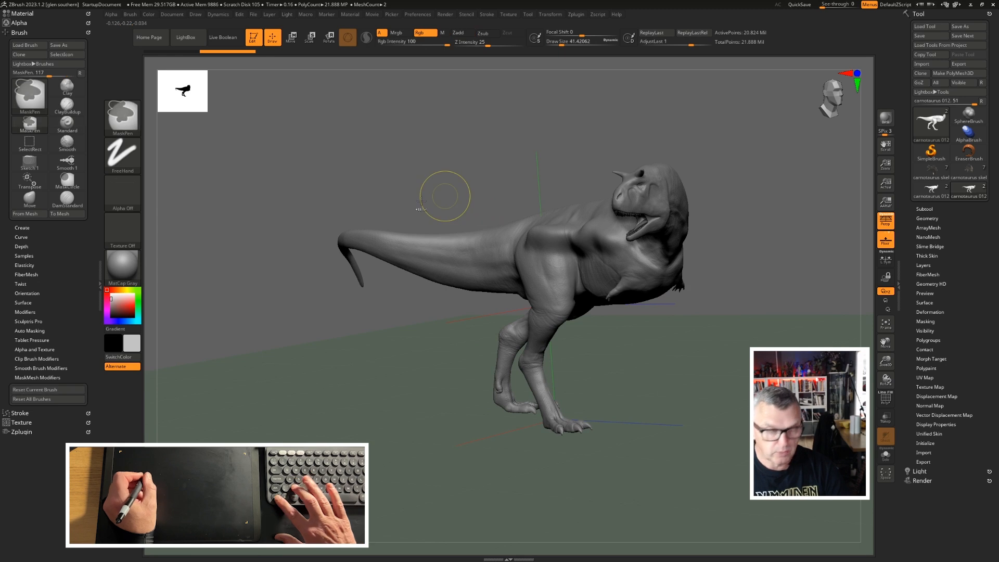
{"action": "key", "text": "ctrl+z"}
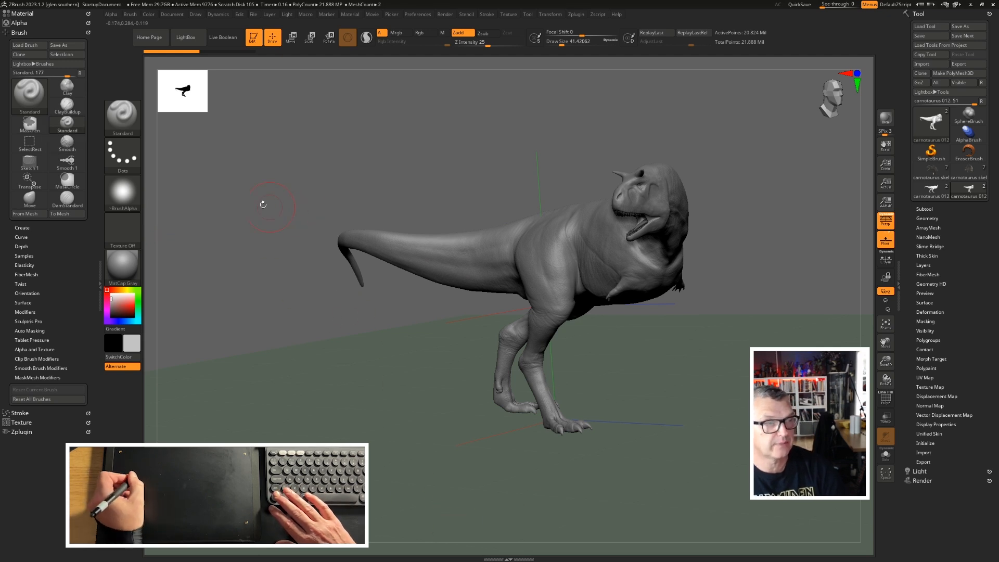
Step: Enable interface customization and dock the Standard, ClayBuildup and Move brushes side by side on the shelf below the canvas
{"action": "left_click", "coordinate": [408, 15]}
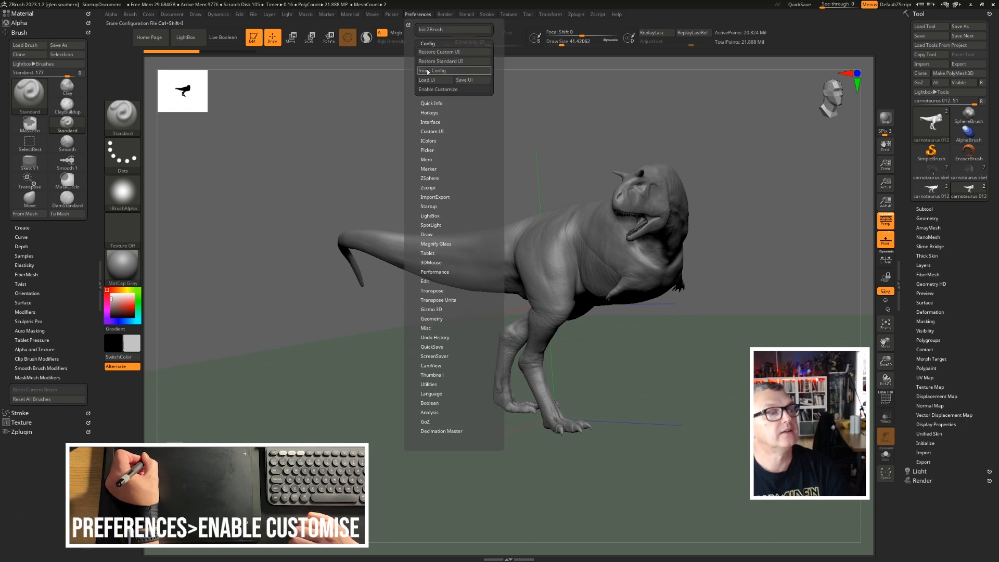
{"action": "left_click", "coordinate": [436, 89]}
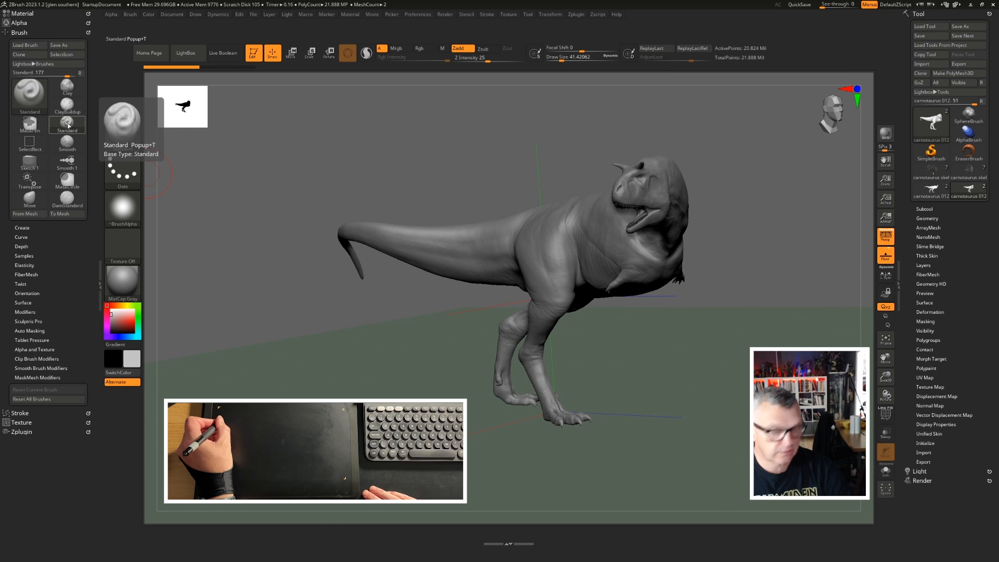
{"action": "key", "text": "ctrl+alt"}
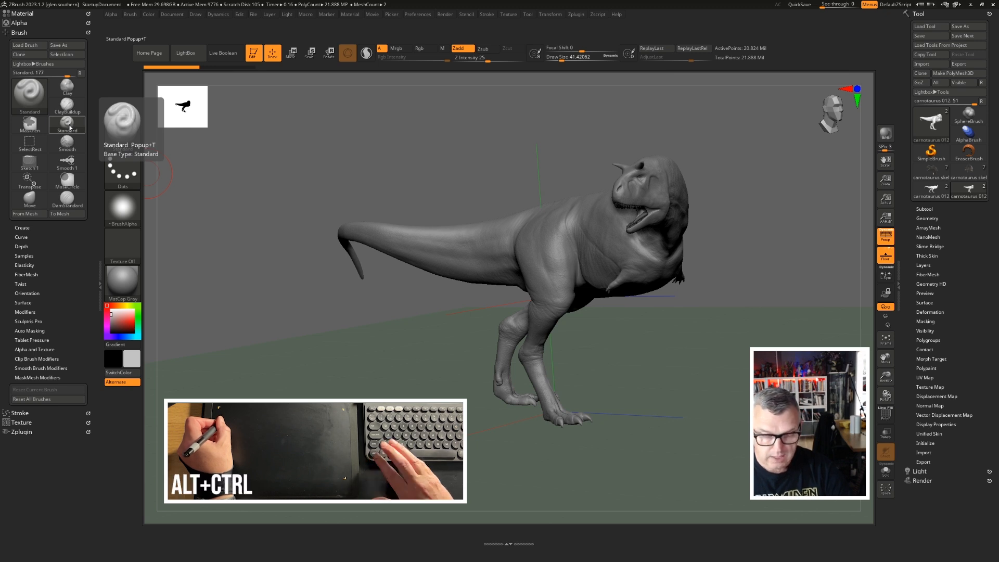
{"action": "mouse_move", "coordinate": [70, 128]}
{"action": "left_mouse_down", "text": "ctrl+alt"}
{"action": "mouse_move", "coordinate": [160, 225]}
{"action": "mouse_move", "coordinate": [186, 536]}
{"action": "mouse_move", "coordinate": [168, 537]}
{"action": "left_mouse_up", "text": "ctrl+alt"}
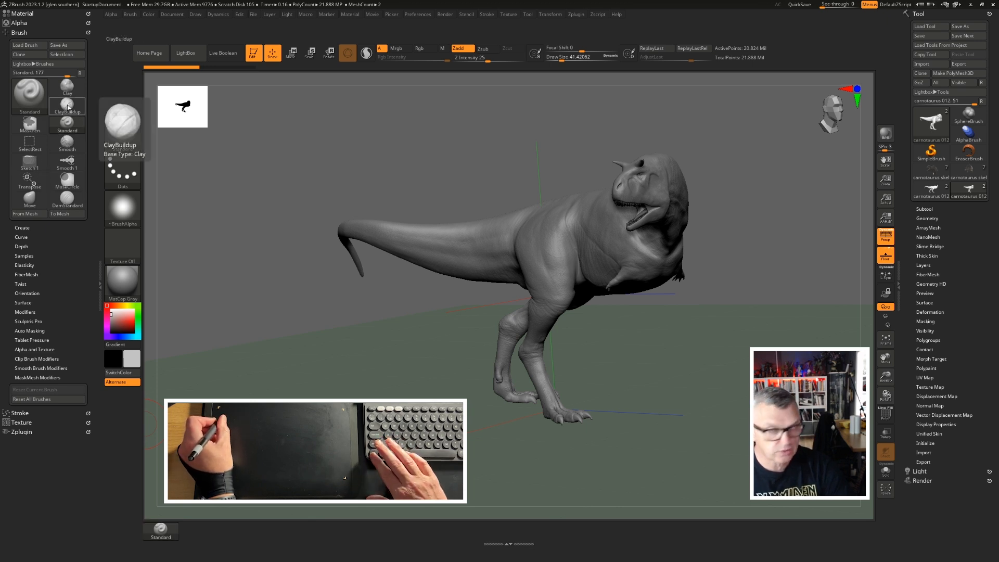
{"action": "key", "text": "ctrl"}
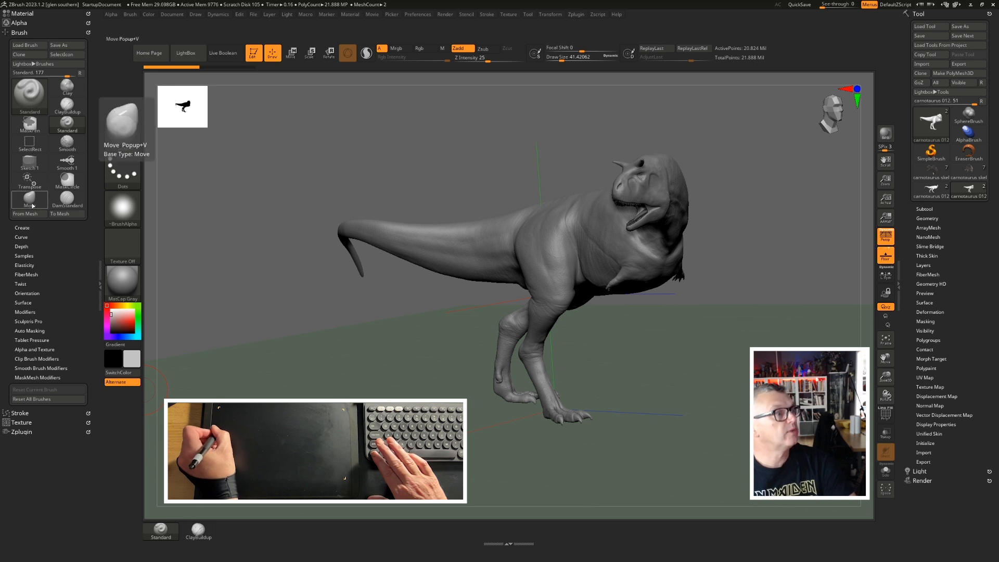
{"action": "mouse_move", "coordinate": [32, 206]}
{"action": "left_mouse_down", "text": "ctrl"}
{"action": "mouse_move", "coordinate": [167, 380]}
{"action": "mouse_move", "coordinate": [240, 527]}
{"action": "left_mouse_up", "text": "ctrl"}
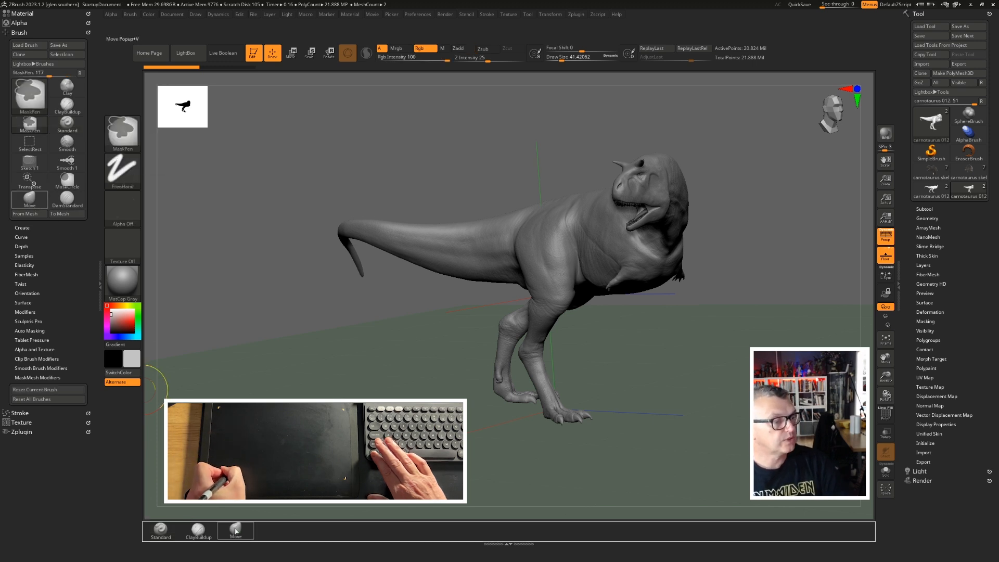
Step: Try the docked Move brush on the carnotaurus's tail with draw sizes of about 251 and 104 and undo the strokes
{"action": "left_click", "coordinate": [237, 527]}
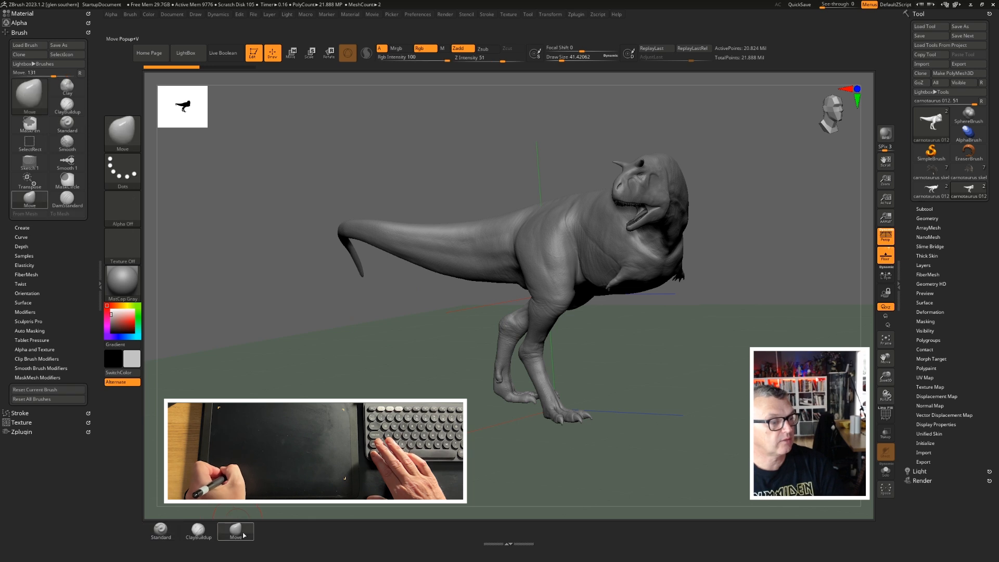
{"action": "left_click_drag", "start_coordinate": [438, 243], "coordinate": [433, 239]}
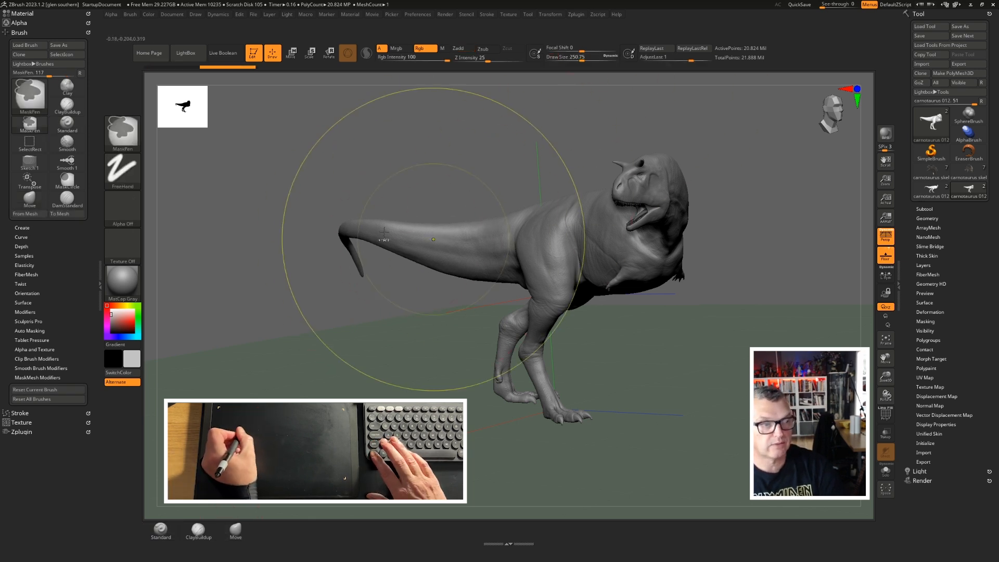
{"action": "left_click_drag", "start_coordinate": [581, 58], "coordinate": [568, 63]}
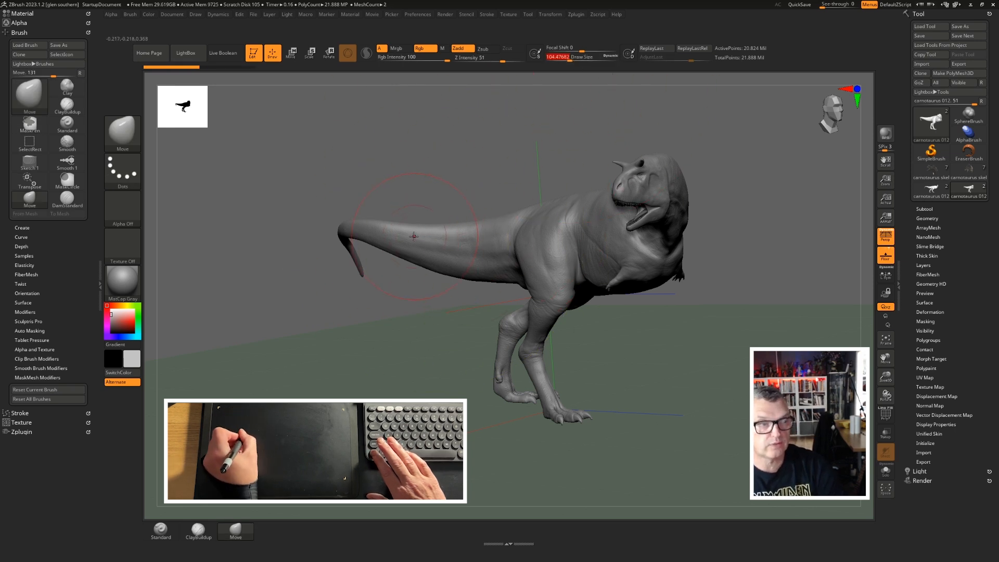
{"action": "key", "text": "ctrl"}
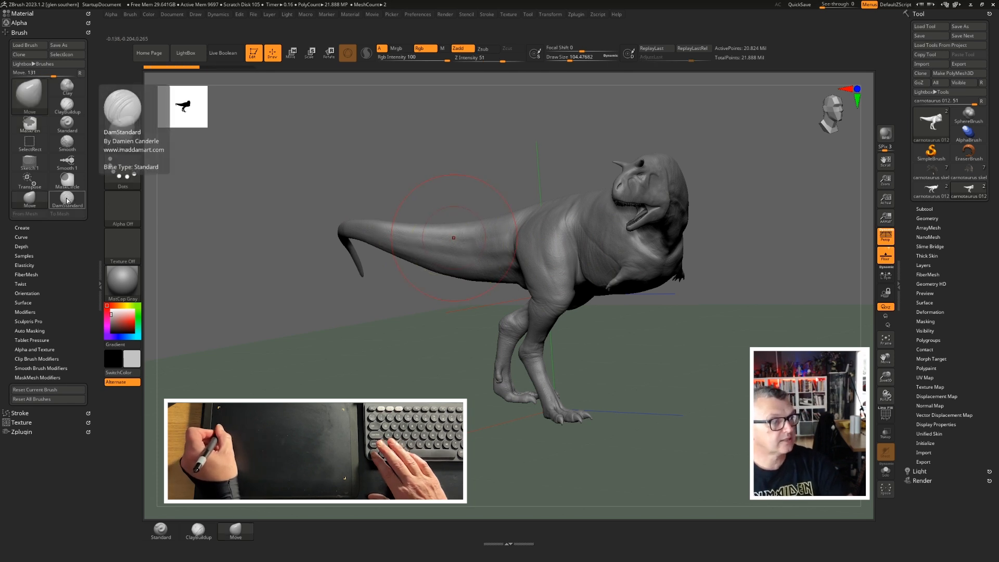
Step: Dock the DamStandard brush beside the Move brush on the shelf below the canvas
{"action": "key", "text": "ctrl"}
{"action": "mouse_move", "coordinate": [122, 239]}
{"action": "left_mouse_down", "text": "ctrl+alt"}
{"action": "mouse_move", "coordinate": [208, 469]}
{"action": "mouse_move", "coordinate": [272, 530]}
{"action": "left_mouse_up", "text": "ctrl+alt"}
Step: Reduce the draw size to about 7.5, pull a small spike from the flank with the Move brush and undo it
{"action": "right_click_drag", "start_coordinate": [508, 223], "coordinate": [512, 281], "text": "ctrl"}
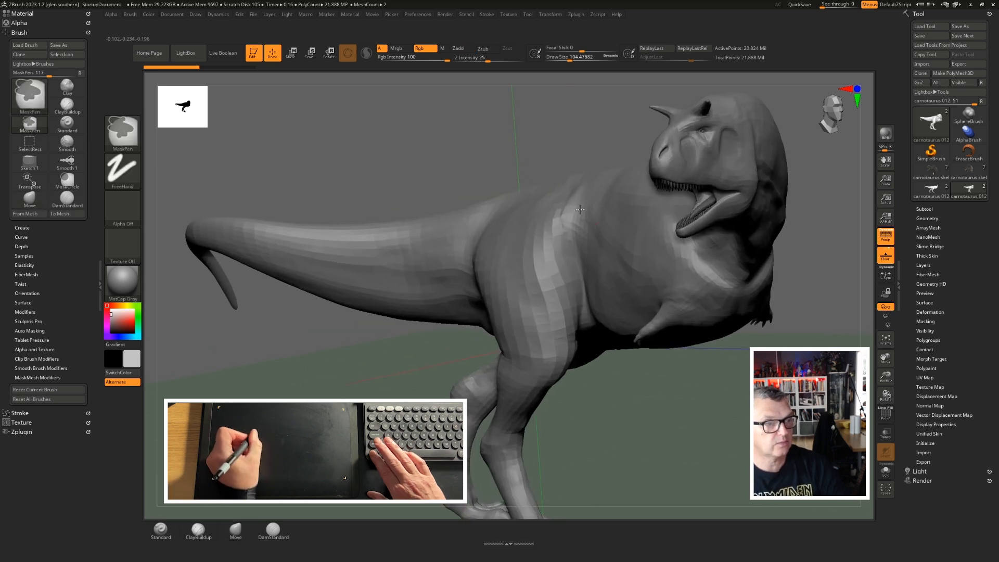
{"action": "left_click_drag", "start_coordinate": [568, 58], "coordinate": [553, 59]}
{"action": "left_click_drag", "start_coordinate": [645, 243], "coordinate": [593, 224]}
{"action": "key", "text": "ctrl"}
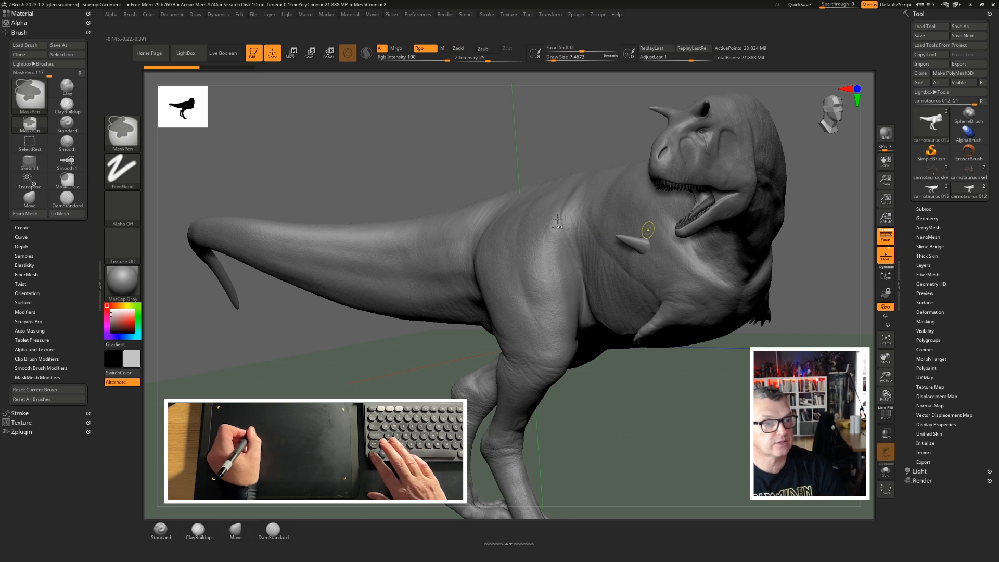
Step: Switch to the docked DamStandard brush and set its focal shift to -28 and Z intensity to 13
{"action": "left_click", "coordinate": [273, 529]}
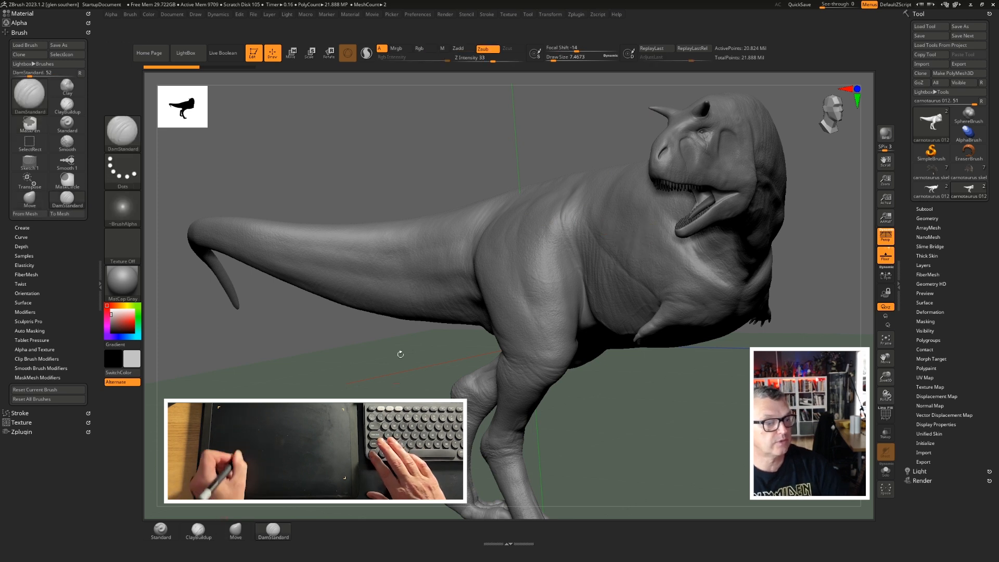
{"action": "left_click_drag", "start_coordinate": [522, 140], "coordinate": [493, 174]}
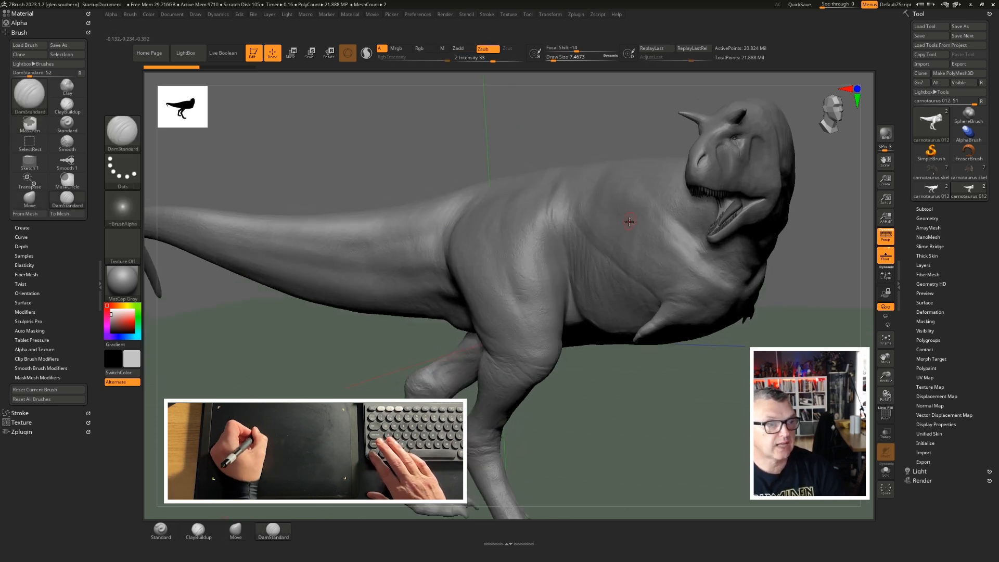
{"action": "left_click_drag", "start_coordinate": [576, 51], "coordinate": [571, 50]}
{"action": "left_click_drag", "start_coordinate": [494, 59], "coordinate": [478, 60]}
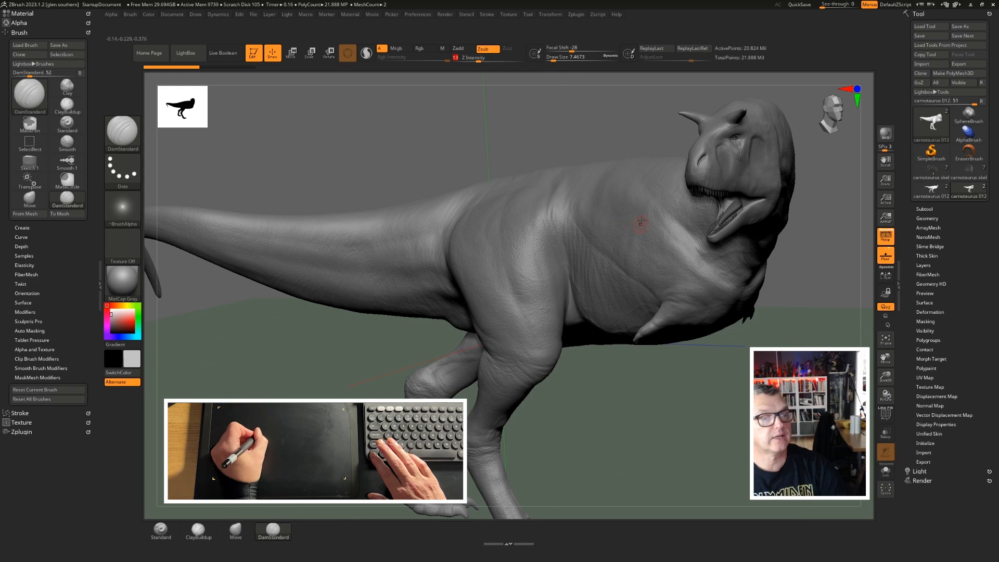
Step: Carve thin wrinkle lines into the carnotaurus's flank and upper thigh with the DamStandard brush
{"action": "left_click_drag", "start_coordinate": [553, 202], "coordinate": [550, 212]}
{"action": "right_click_drag", "start_coordinate": [552, 204], "coordinate": [603, 226]}
{"action": "left_click_drag", "start_coordinate": [603, 227], "coordinate": [556, 220]}
{"action": "left_click_drag", "start_coordinate": [500, 204], "coordinate": [482, 250]}
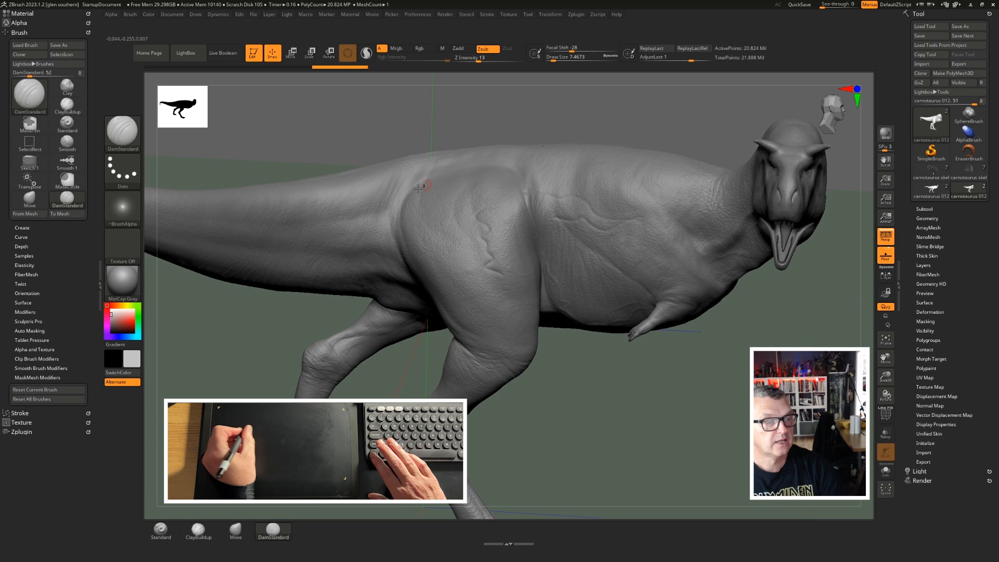
Step: Carve wavy lines into the thigh with the DamStandard brush and undo all the wrinkle strokes on the body
{"action": "mouse_move", "coordinate": [477, 281]}
{"action": "left_mouse_down"}
{"action": "mouse_move", "coordinate": [468, 271]}
{"action": "mouse_move", "coordinate": [497, 317]}
{"action": "mouse_move", "coordinate": [464, 273]}
{"action": "left_mouse_up"}
{"action": "left_click_drag", "start_coordinate": [556, 277], "coordinate": [483, 233]}
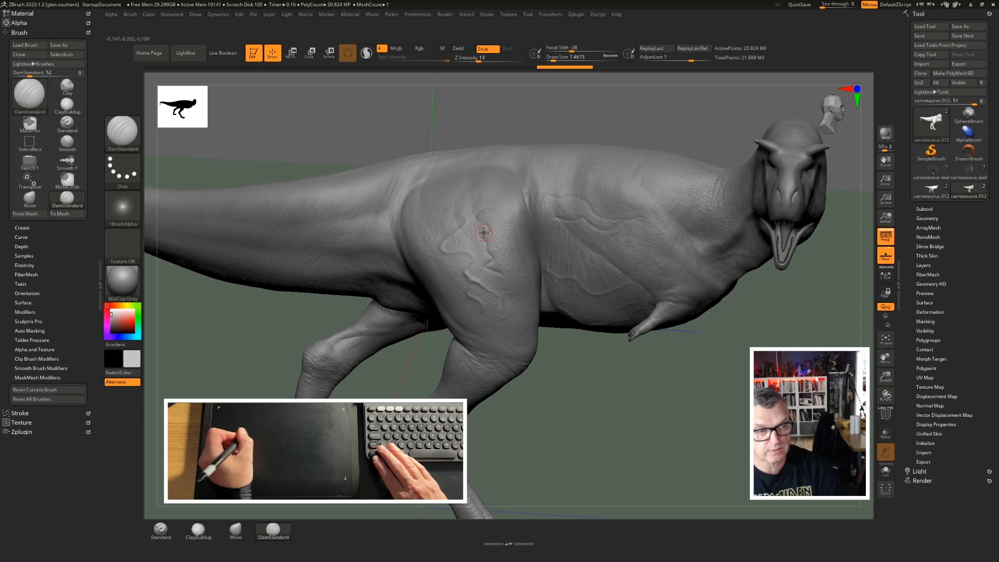
{"action": "key", "text": "ctrl"}
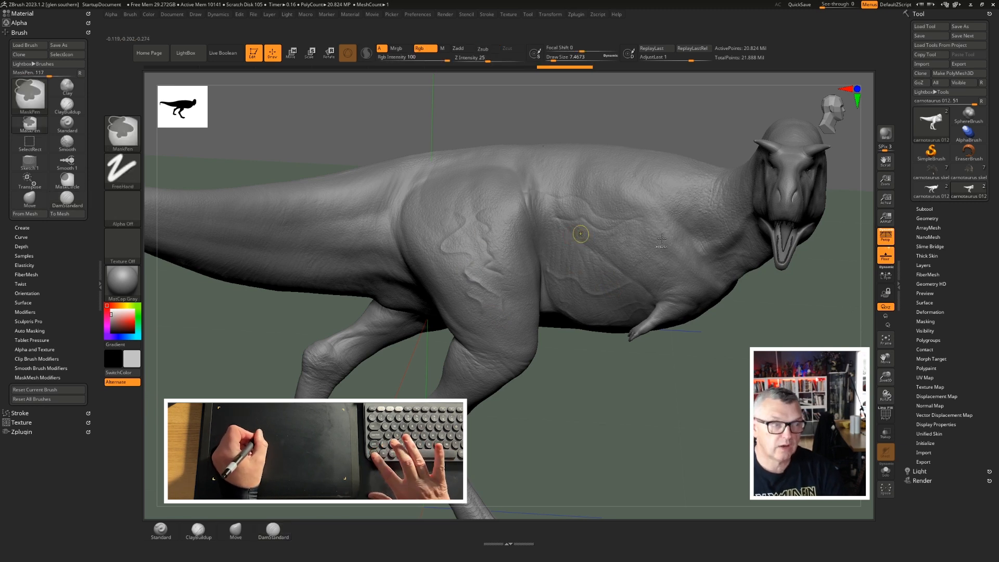
{"action": "key", "text": "ctrl+z"}
{"action": "key", "text": "ctrl+z"}
{"action": "key", "text": "ctrl+z"}
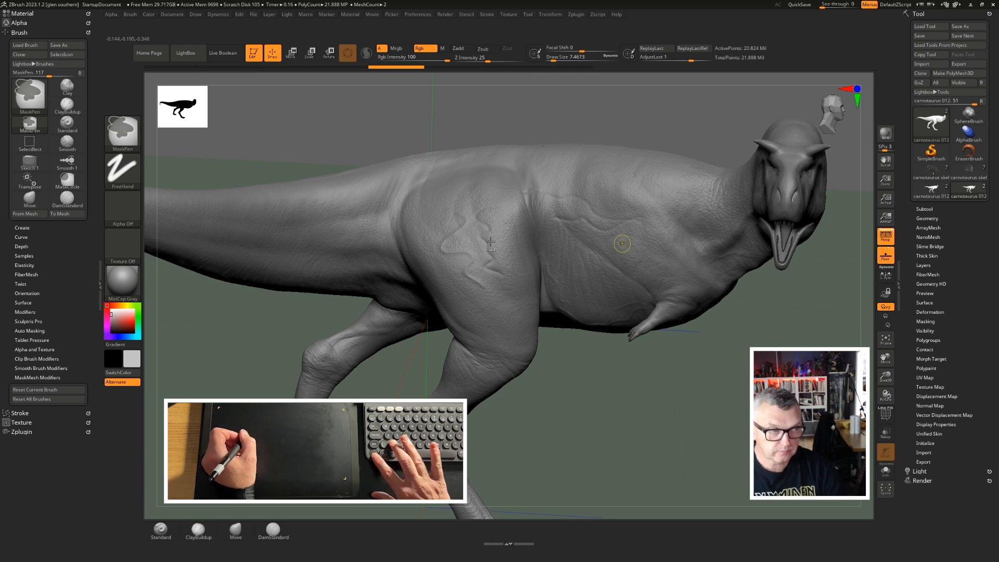
{"action": "key", "text": "ctrl+z"}
{"action": "key", "text": "ctrl+z"}
{"action": "key", "text": "ctrl+z"}
{"action": "key", "text": "ctrl+z"}
{"action": "right_click_drag", "start_coordinate": [606, 252], "coordinate": [502, 207], "text": "ctrl"}
{"action": "left_click_drag", "start_coordinate": [270, 342], "coordinate": [279, 317]}
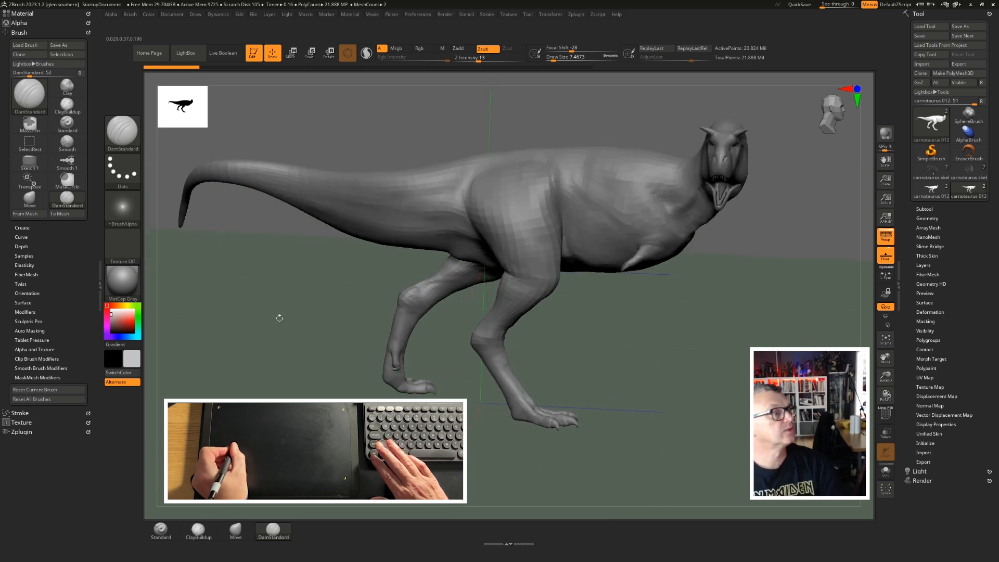
Step: Smooth the carnotaurus's shoulder area near the base of the neck with the Smooth brush
{"action": "left_click", "coordinate": [66, 143]}
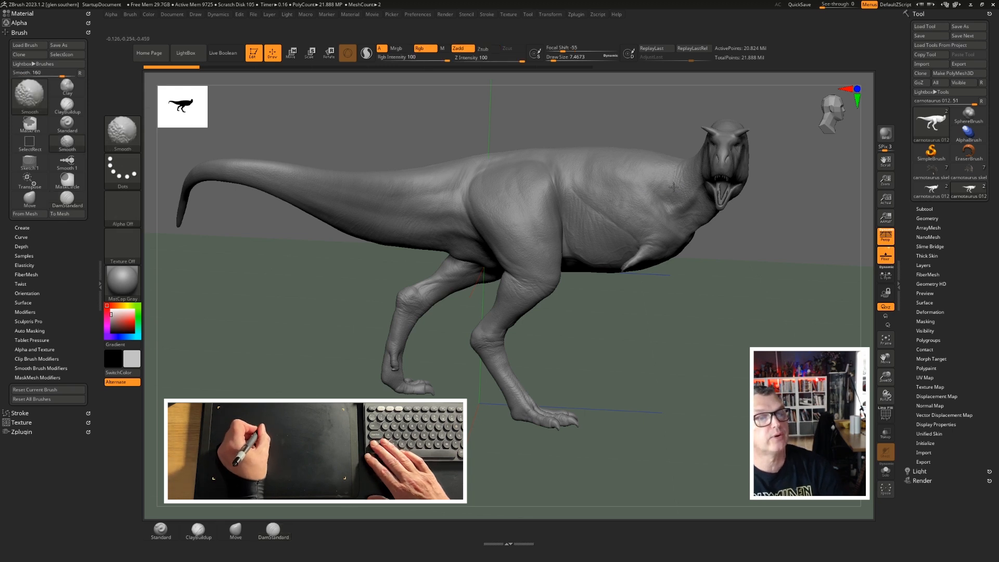
{"action": "mouse_move", "coordinate": [683, 194]}
{"action": "left_mouse_down", "text": "shift"}
{"action": "mouse_move", "coordinate": [629, 182]}
{"action": "mouse_move", "coordinate": [645, 175]}
{"action": "left_mouse_up", "text": "shift"}
{"action": "mouse_move", "coordinate": [584, 196]}
{"action": "right_mouse_down", "text": "ctrl"}
{"action": "mouse_move", "coordinate": [651, 243]}
{"action": "mouse_move", "coordinate": [593, 216]}
{"action": "right_mouse_up", "text": "ctrl"}
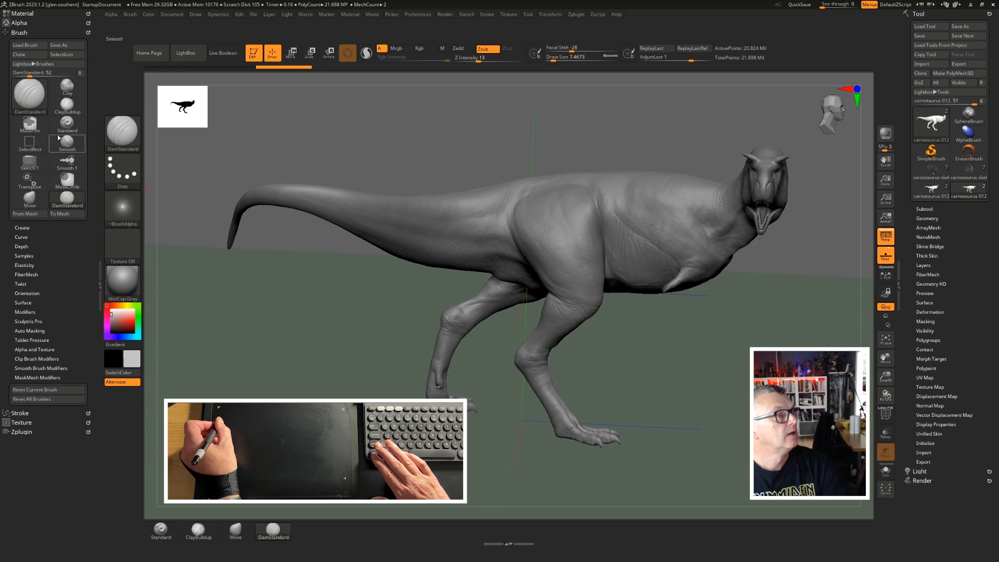
Step: Choose the Flatten brush from the sculpting brushes and dock it beside DamStandard on the shelf below the canvas
{"action": "left_click", "coordinate": [29, 97]}
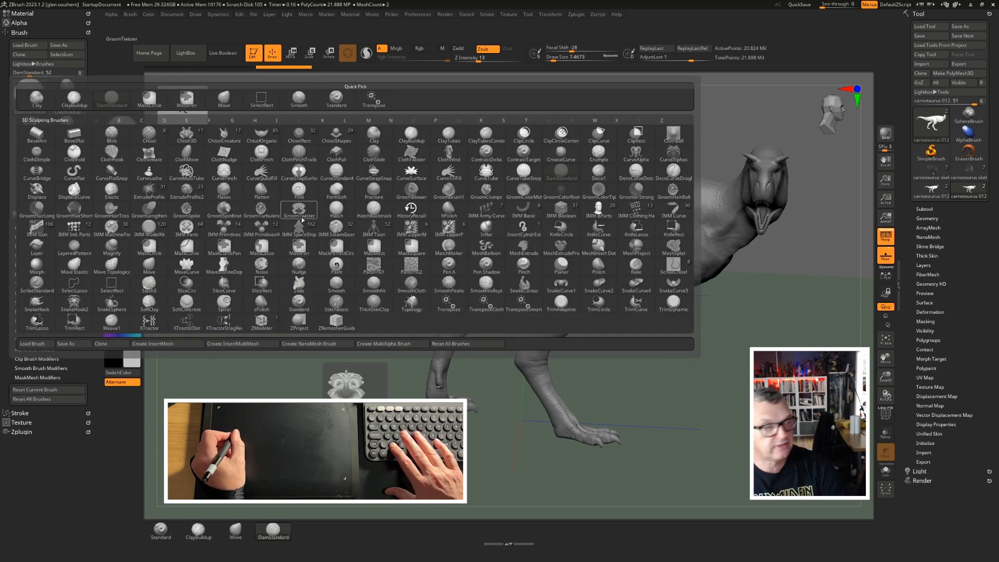
{"action": "key", "text": "f"}
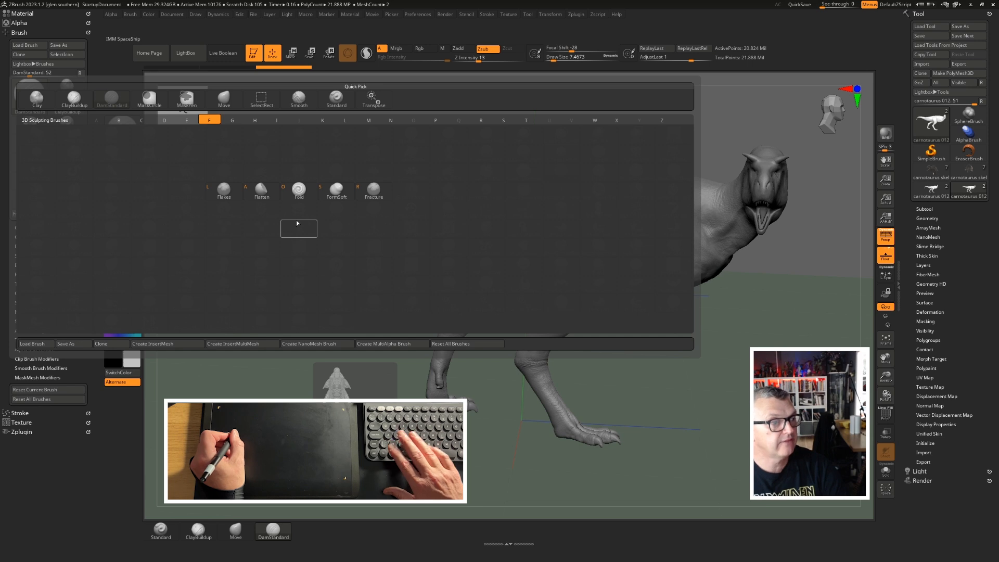
{"action": "left_click", "coordinate": [256, 191]}
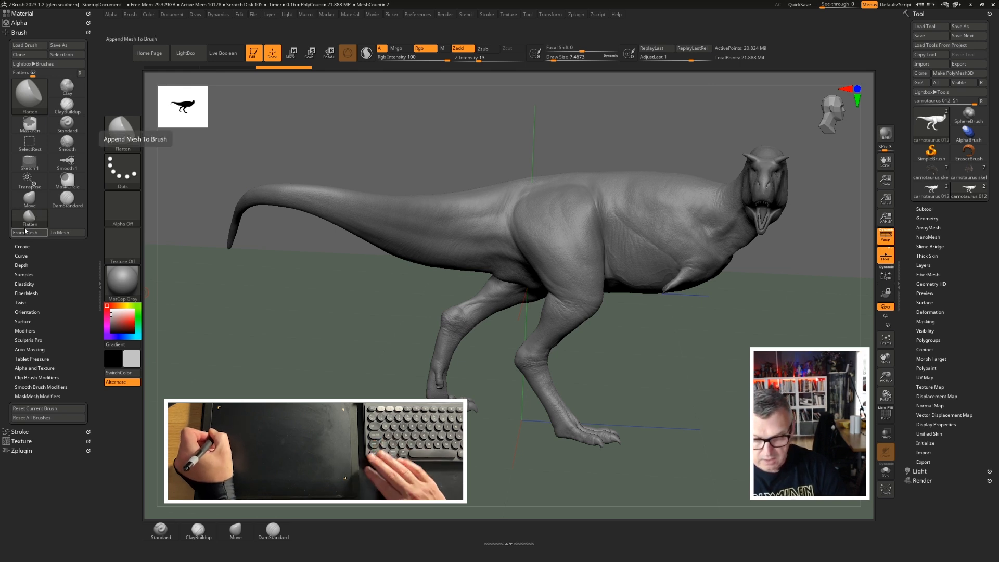
{"action": "key", "text": "ctrl"}
{"action": "left_click_drag", "start_coordinate": [54, 244], "coordinate": [312, 531], "text": "ctrl+alt"}
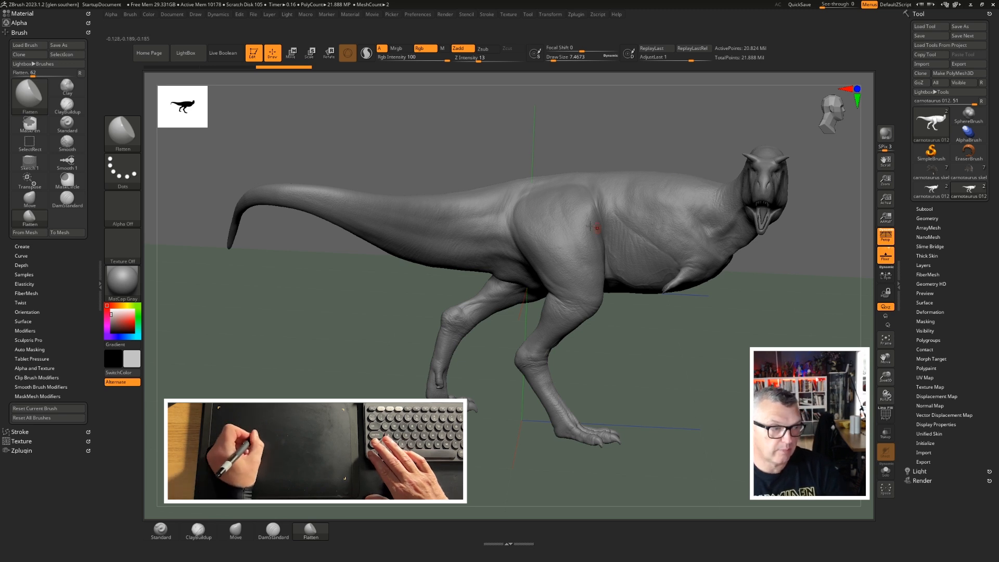
Step: Test the docked Flatten brush on the carnotaurus's upper thigh and undo the stroke
{"action": "right_click_drag", "start_coordinate": [596, 177], "coordinate": [544, 225], "text": "ctrl"}
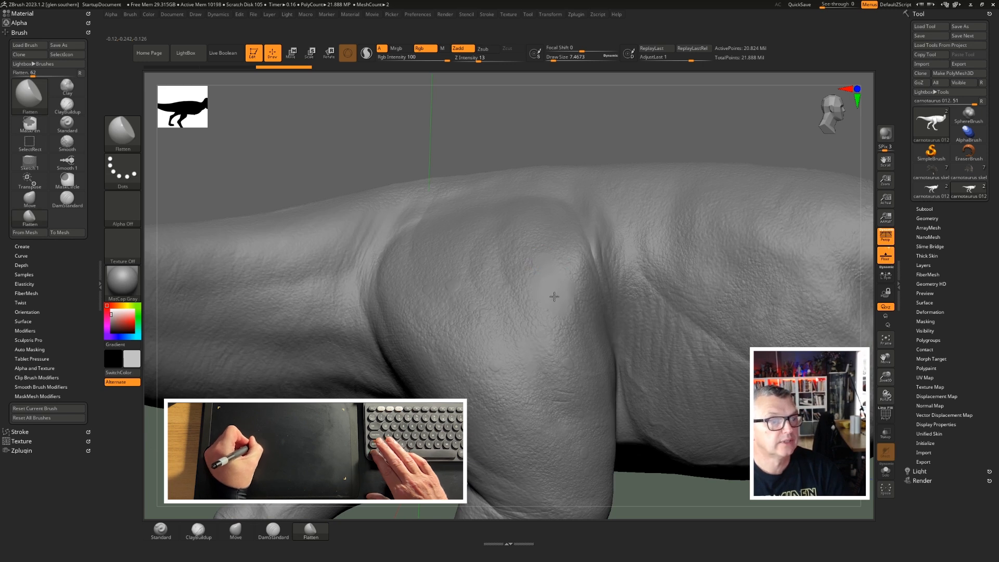
{"action": "key", "text": "ctrl"}
{"action": "key", "text": "ctrl+z"}
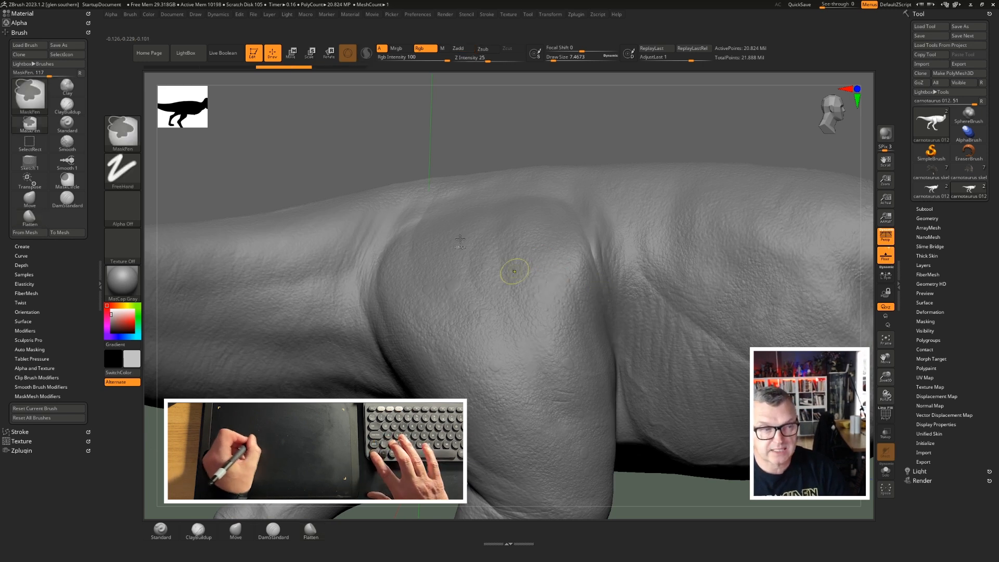
{"action": "right_click_drag", "start_coordinate": [622, 267], "coordinate": [512, 180], "text": "ctrl"}
{"action": "right_click_drag", "start_coordinate": [485, 137], "coordinate": [373, 185]}
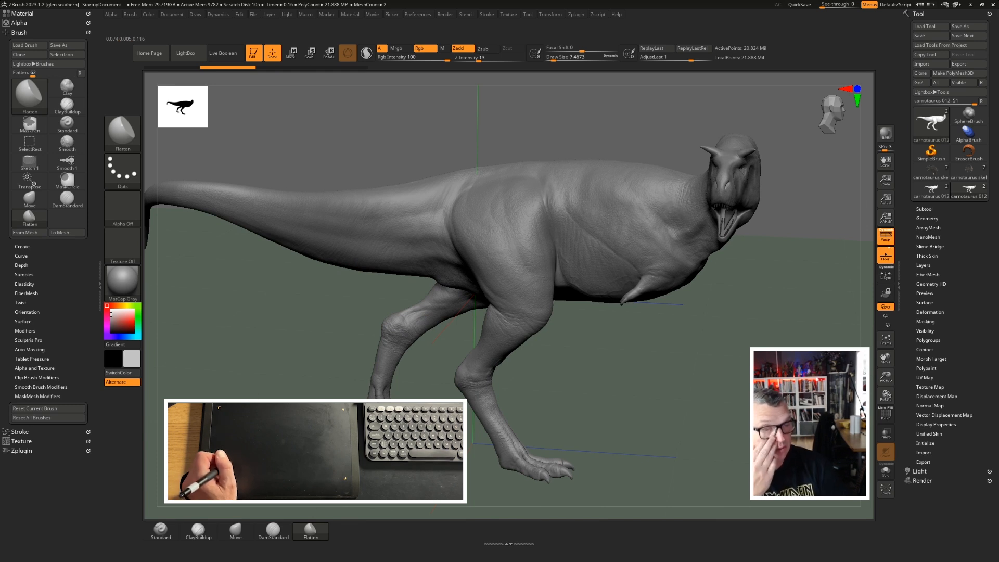
{"action": "right_click_drag", "start_coordinate": [364, 354], "coordinate": [334, 338]}
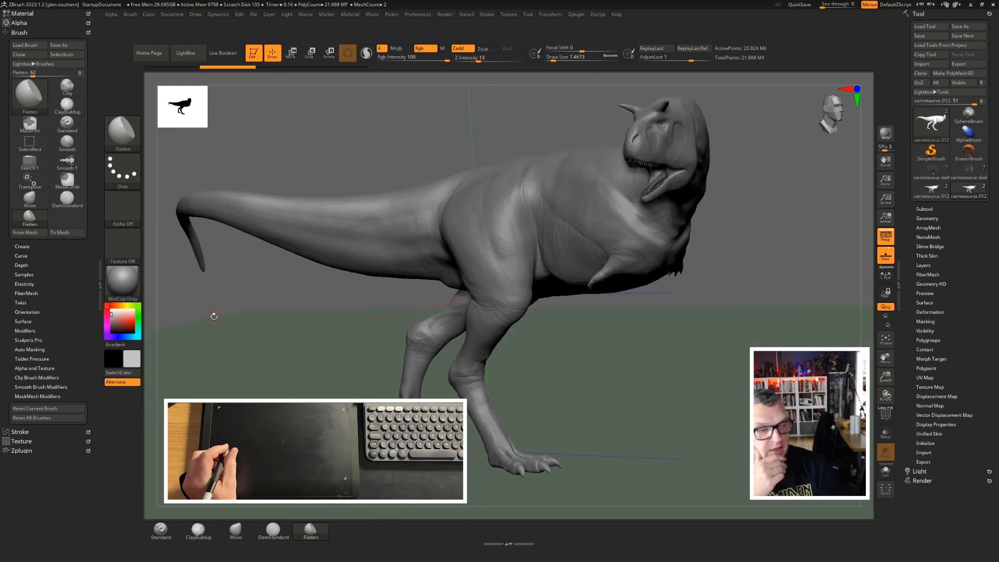
{"action": "right_click_drag", "start_coordinate": [234, 361], "coordinate": [324, 388]}
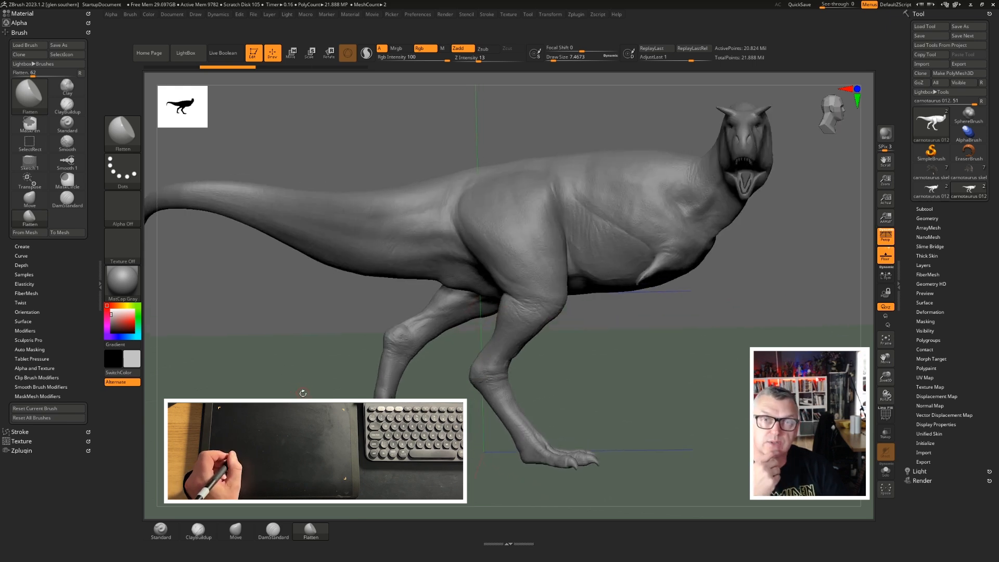
{"action": "mouse_move", "coordinate": [312, 386]}
{"action": "left_mouse_down"}
{"action": "mouse_move", "coordinate": [266, 376]}
{"action": "mouse_move", "coordinate": [307, 372]}
{"action": "left_mouse_up"}
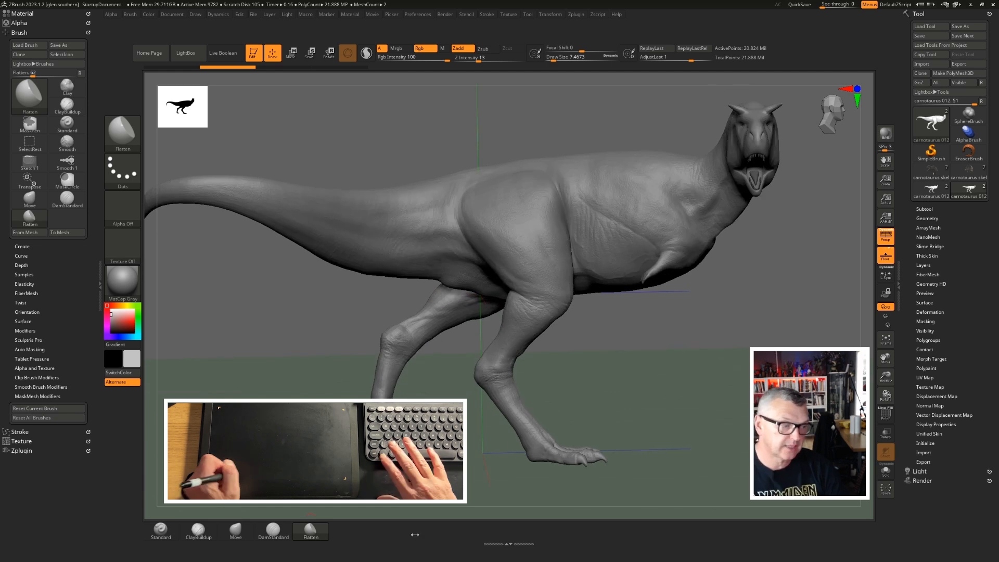
{"action": "mouse_move", "coordinate": [304, 371]}
{"action": "right_mouse_down", "text": "alt"}
{"action": "mouse_move", "coordinate": [351, 364]}
{"action": "mouse_move", "coordinate": [331, 377]}
{"action": "mouse_move", "coordinate": [397, 346]}
{"action": "mouse_move", "coordinate": [310, 357]}
{"action": "mouse_move", "coordinate": [317, 370]}
{"action": "right_mouse_up", "text": "alt"}
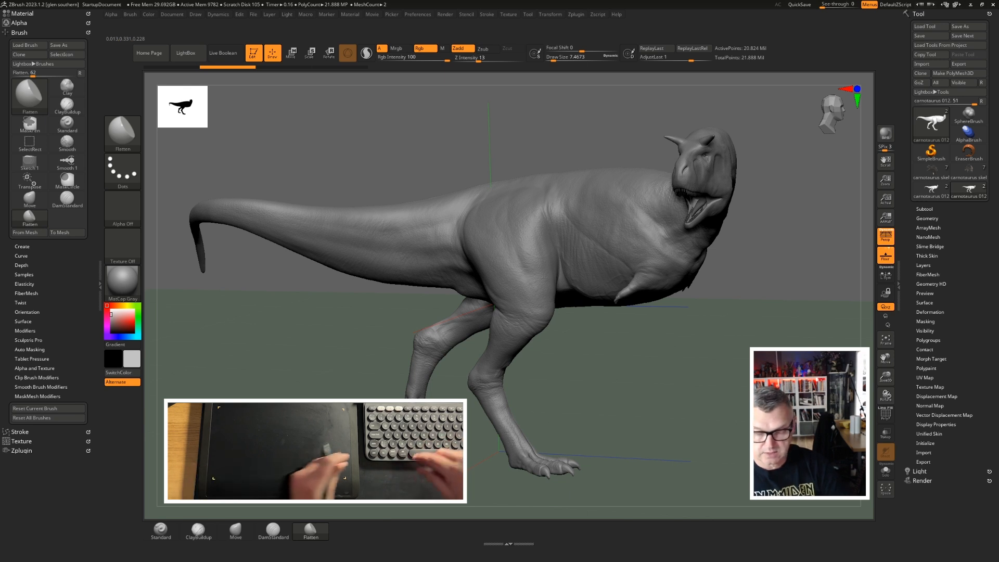
Step: Store the customized interface layout as the configuration restored at every start
{"action": "key", "text": "ctrl+shift"}
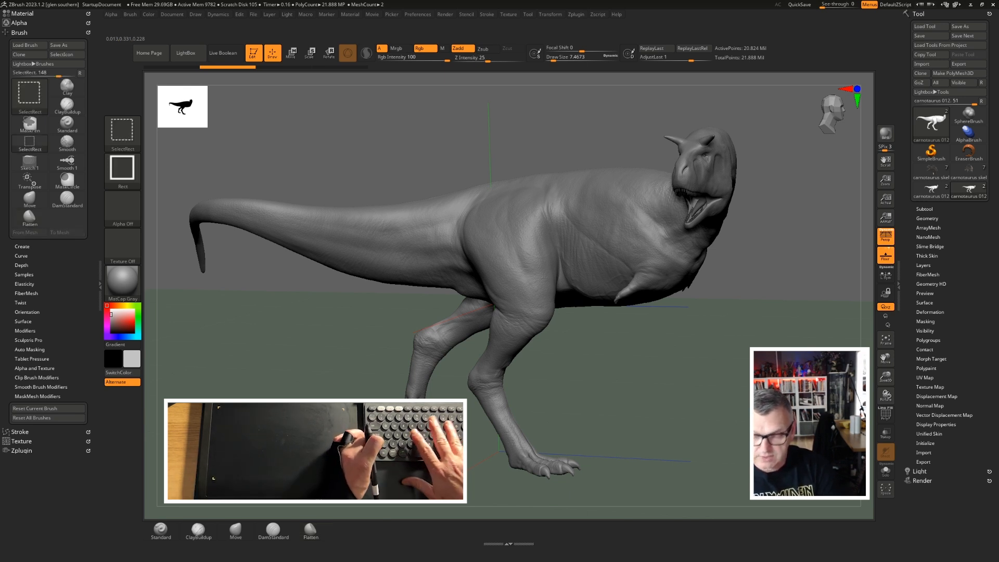
{"action": "key", "text": "ctrl+shift+i"}
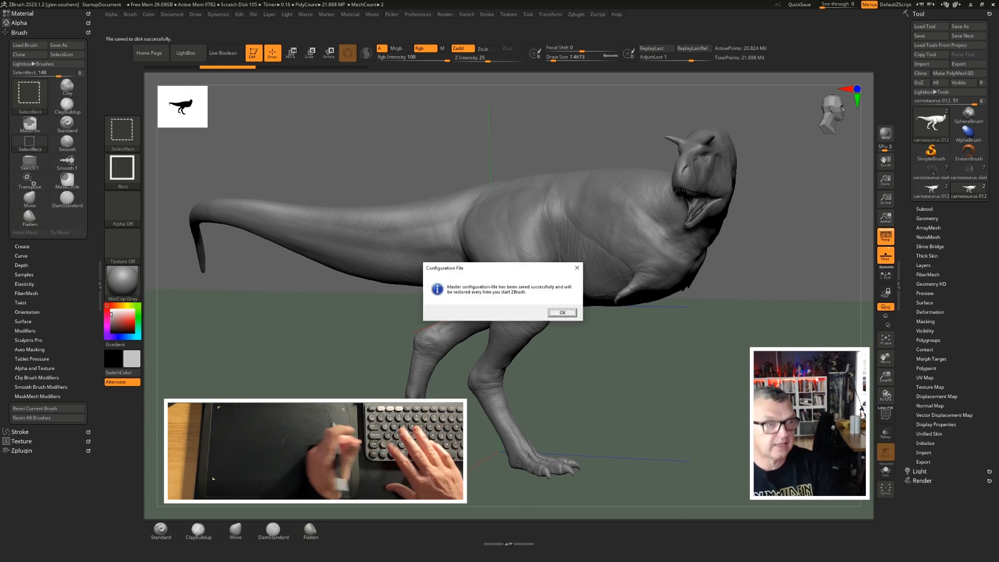
{"action": "left_click", "coordinate": [563, 313]}
{"action": "left_click", "coordinate": [418, 14]}
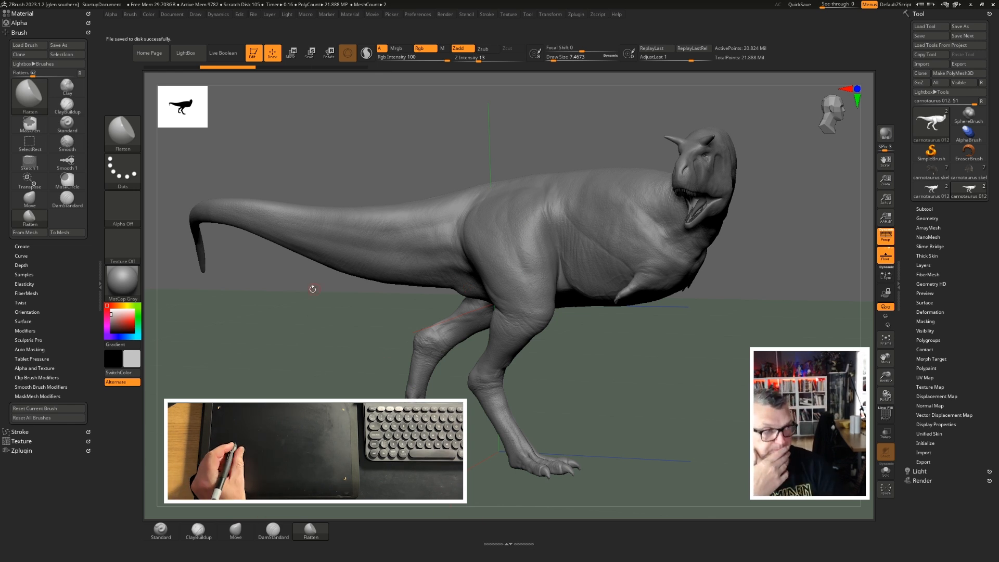
Step: Collapse the brush settings, expand the materials and dock MatCap LBrownClay below the colour controls beside the canvas
{"action": "left_click_drag", "start_coordinate": [311, 390], "coordinate": [276, 395]}
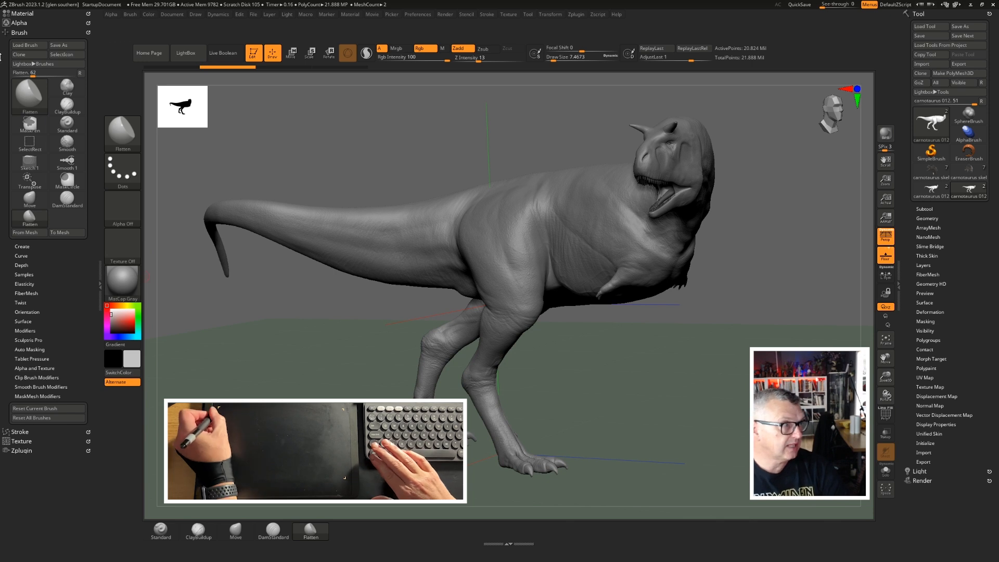
{"action": "left_click", "coordinate": [24, 33]}
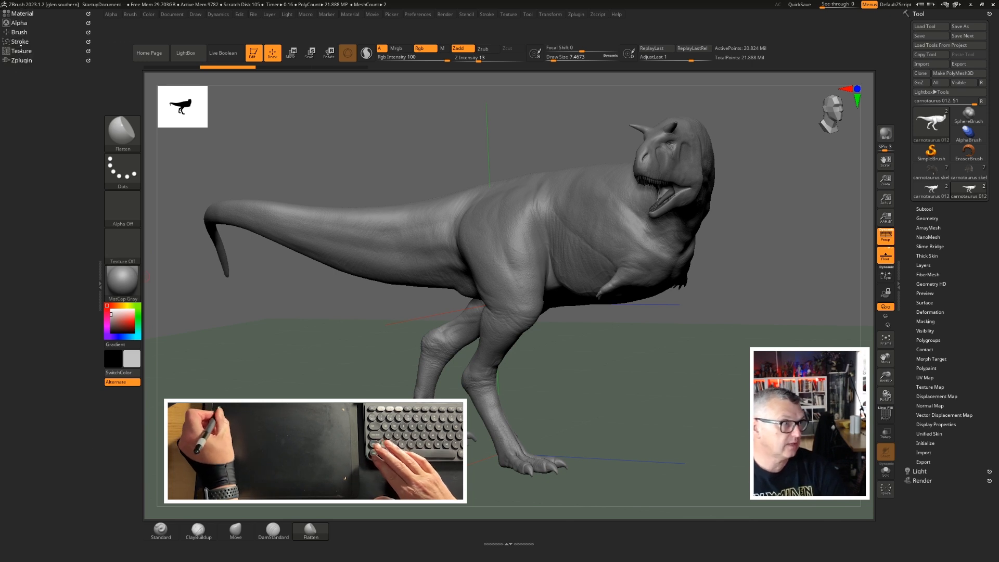
{"action": "left_click", "coordinate": [23, 13]}
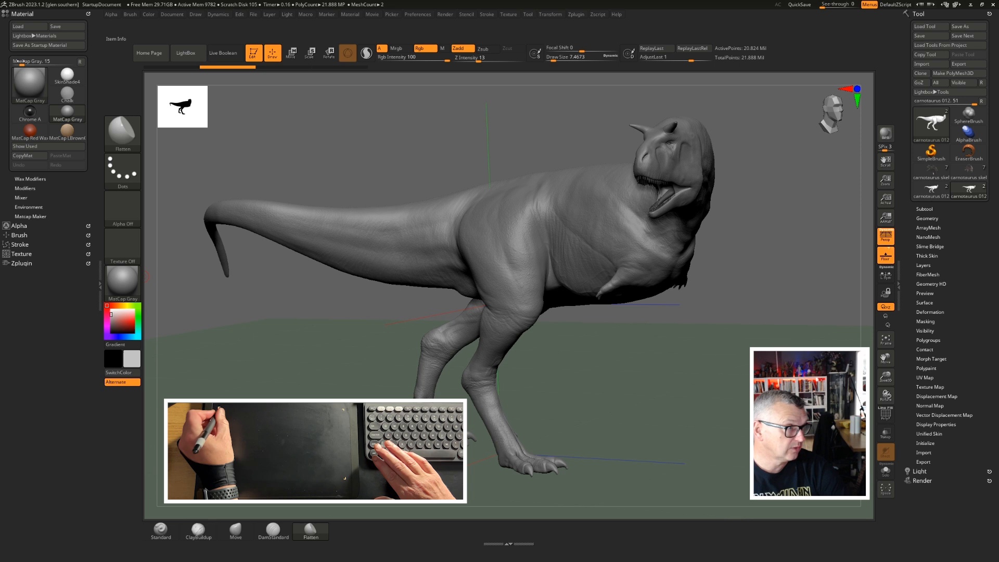
{"action": "left_click", "coordinate": [31, 86]}
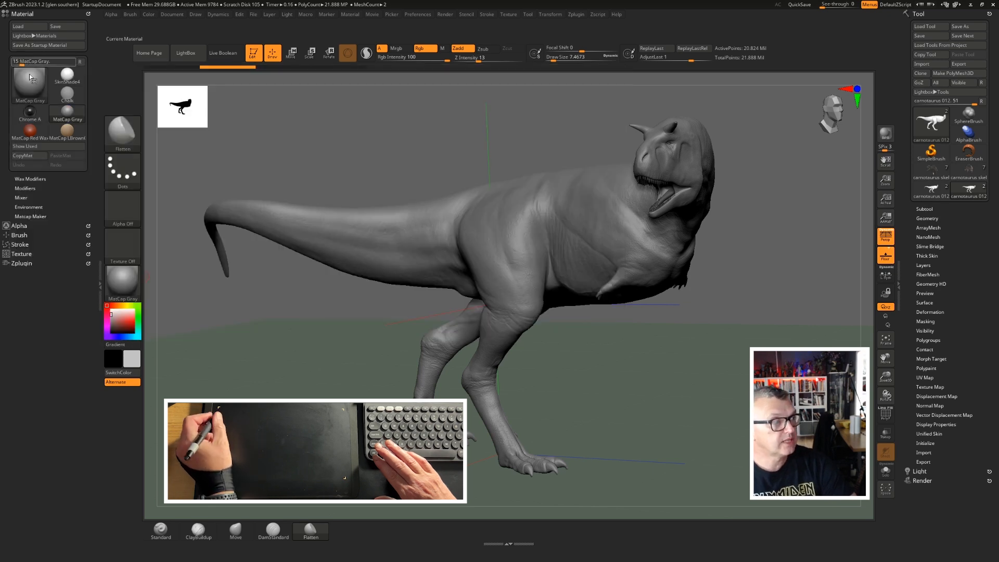
{"action": "mouse_move", "coordinate": [69, 136]}
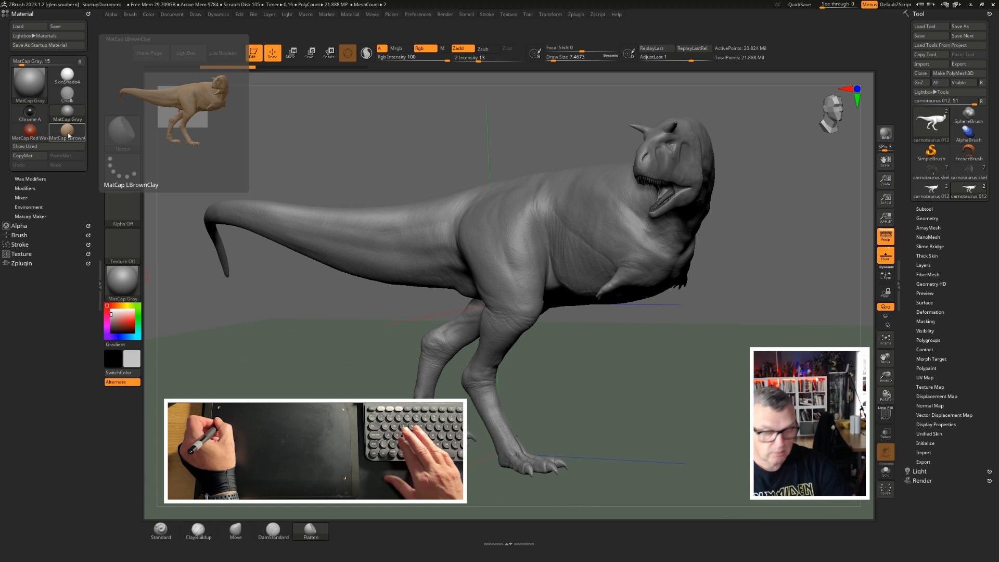
{"action": "mouse_move", "coordinate": [68, 137]}
{"action": "left_mouse_down", "text": "ctrl+alt"}
{"action": "mouse_move", "coordinate": [99, 329]}
{"action": "mouse_move", "coordinate": [122, 397]}
{"action": "left_mouse_up", "text": "ctrl+alt"}
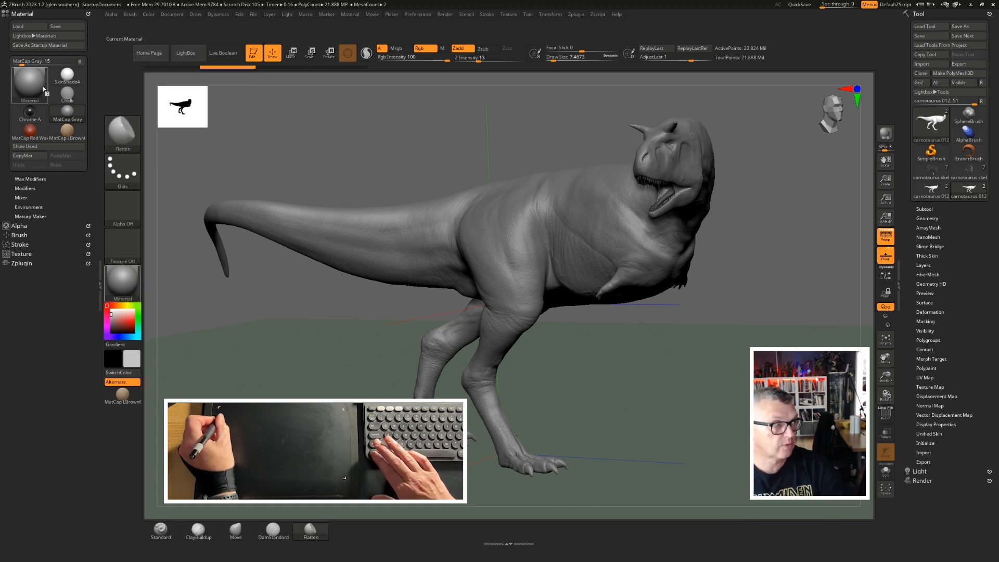
Step: Apply the ReflectYellow material to the model, dock it below MatCap LBrownClay and collapse the material settings
{"action": "left_click", "coordinate": [39, 85]}
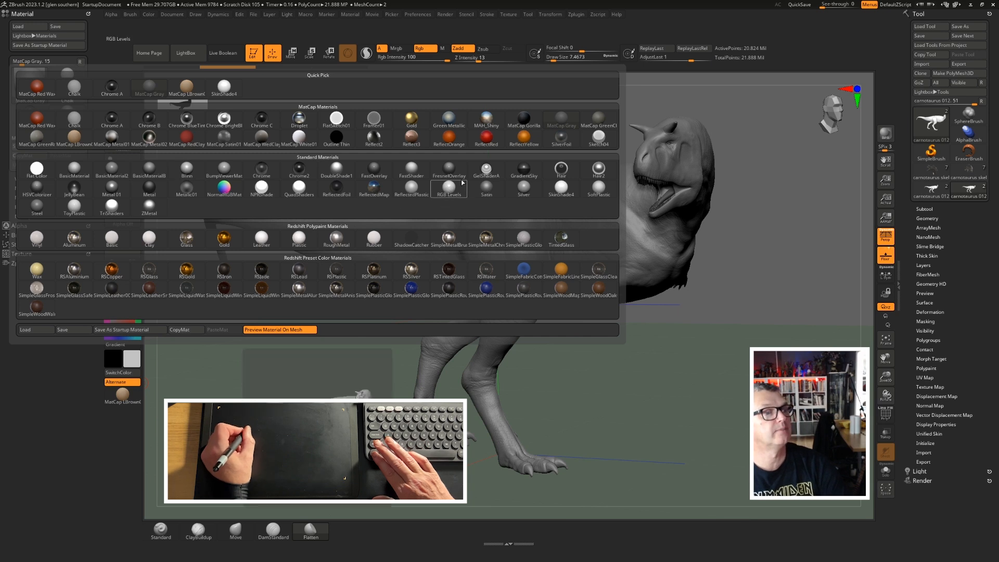
{"action": "left_click", "coordinate": [522, 139]}
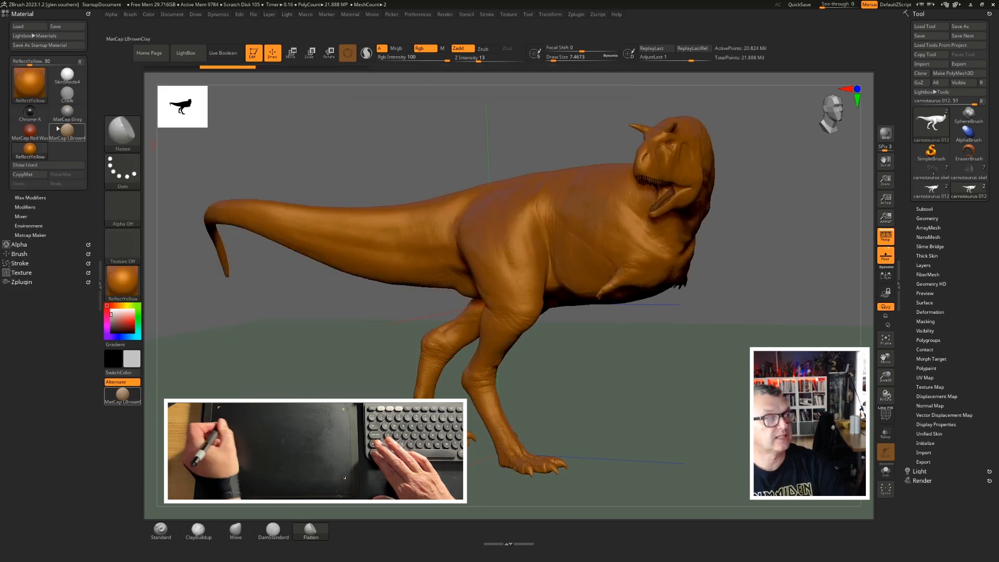
{"action": "left_click_drag", "start_coordinate": [20, 156], "coordinate": [117, 416], "text": "ctrl+alt"}
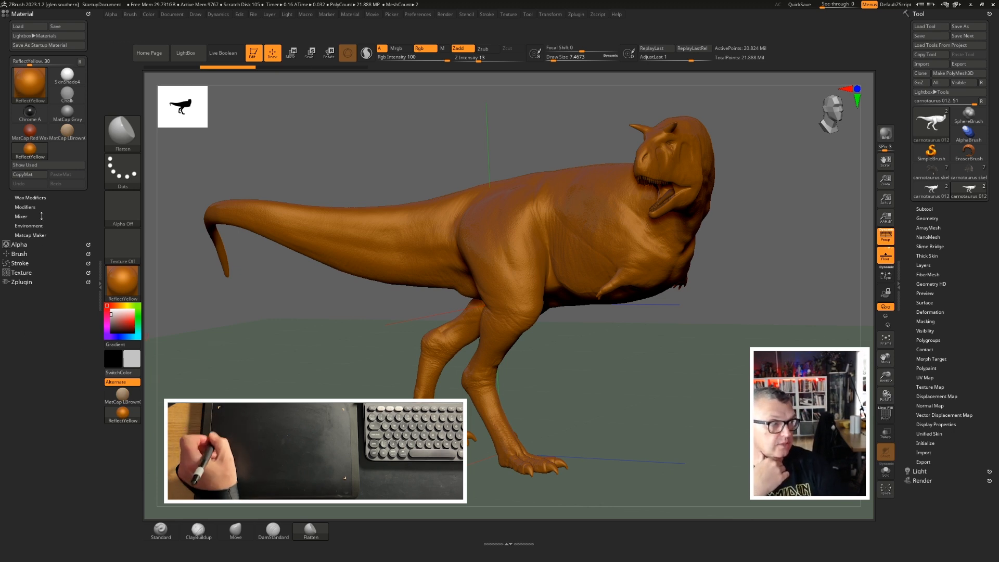
{"action": "left_click", "coordinate": [25, 15]}
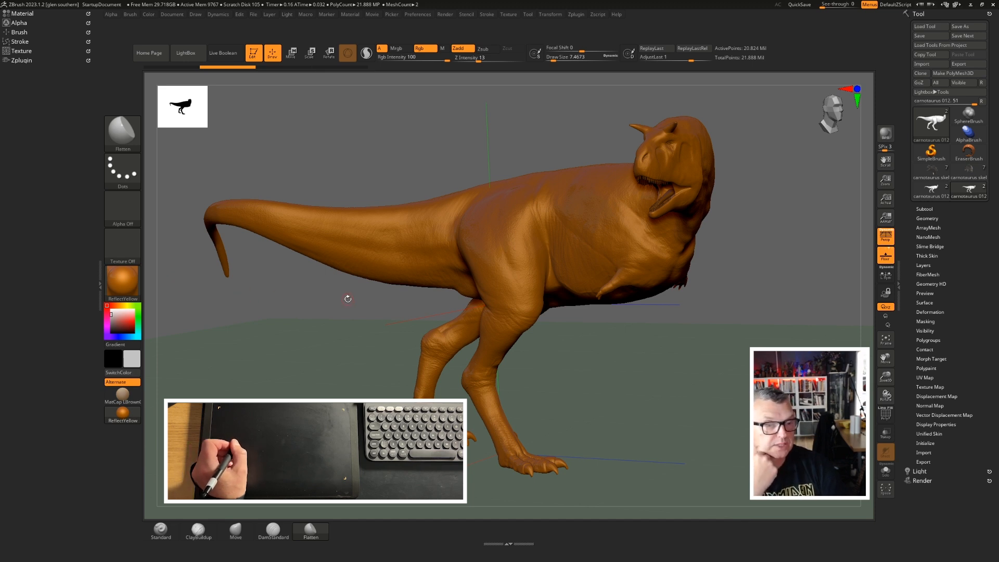
Step: Apply the docked MatCap LBrownClay material to the carnotaurus and switch it back to MatCap Gray
{"action": "left_click_drag", "start_coordinate": [309, 347], "coordinate": [335, 334]}
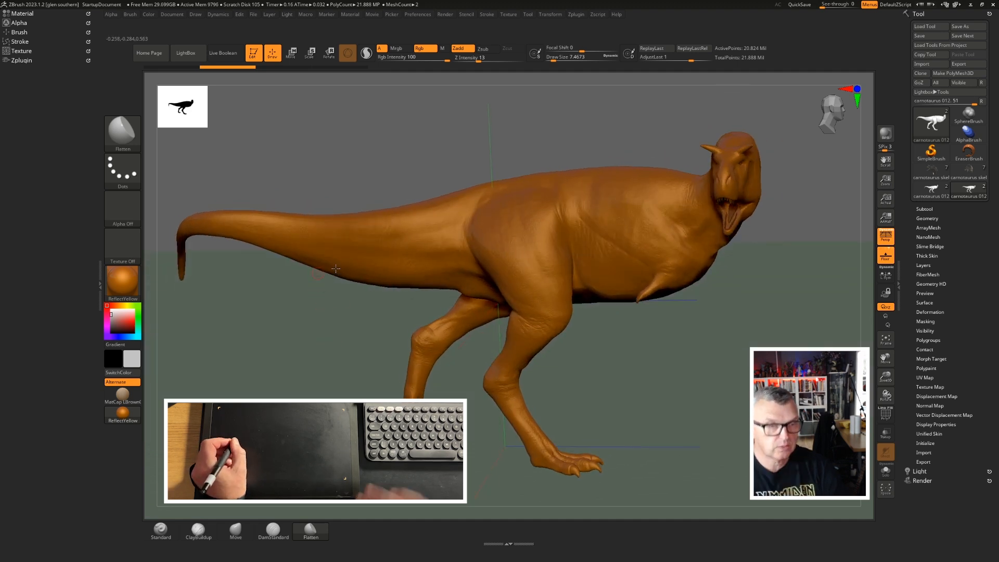
{"action": "left_click_drag", "start_coordinate": [704, 184], "coordinate": [614, 156]}
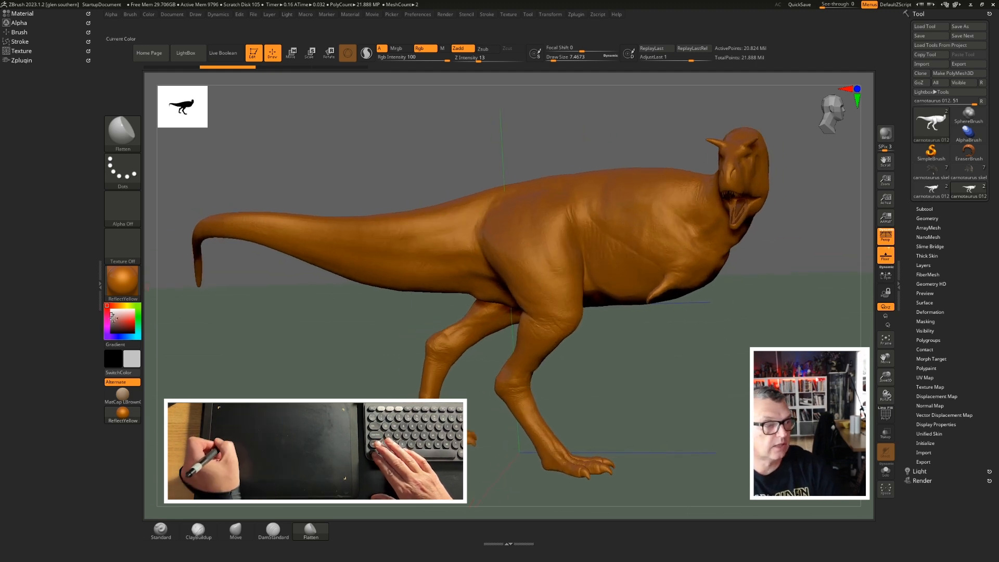
{"action": "left_click", "coordinate": [123, 394]}
{"action": "left_click", "coordinate": [112, 285]}
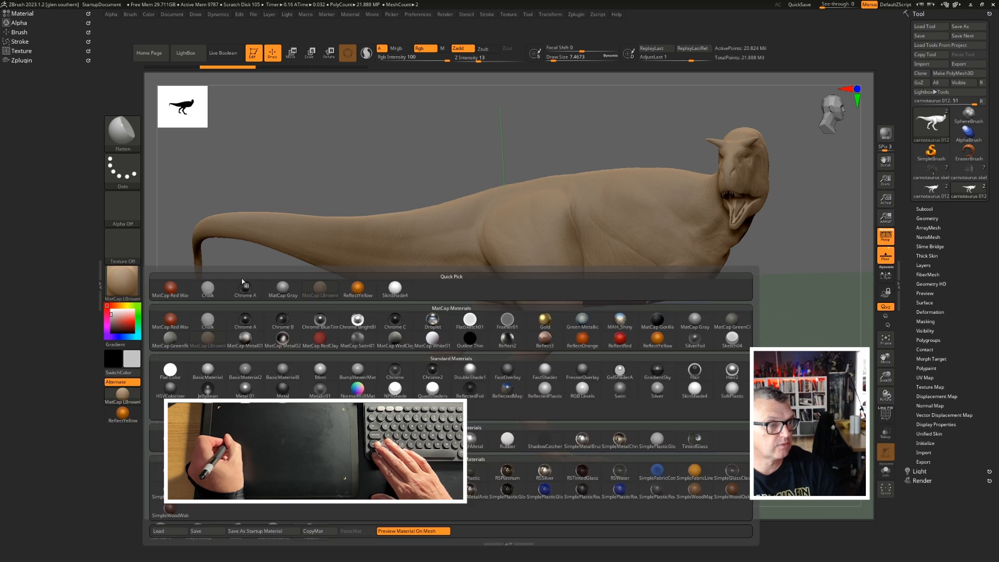
{"action": "left_click", "coordinate": [281, 288]}
{"action": "left_click_drag", "start_coordinate": [435, 192], "coordinate": [455, 119]}
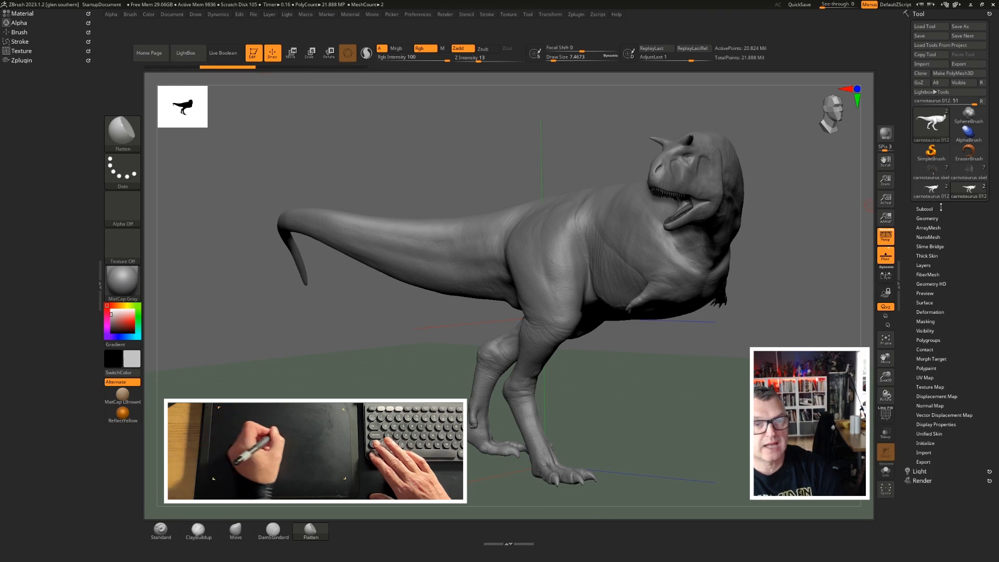
Step: Expand the tool's geometry settings down to the DynaMesh options and dock the DynaMesh button above the main shelf
{"action": "left_click", "coordinate": [924, 218]}
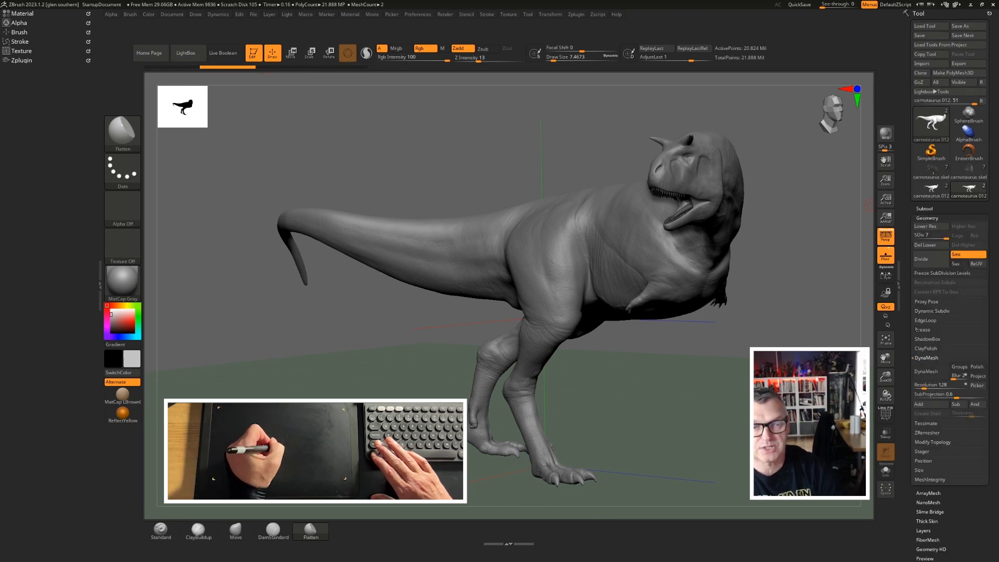
{"action": "left_click", "coordinate": [923, 215]}
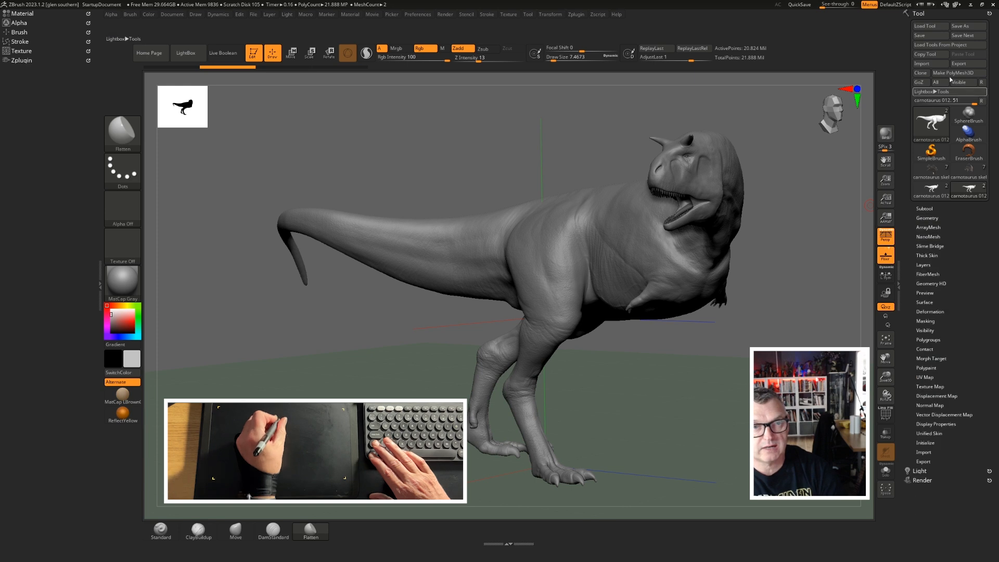
{"action": "left_click", "coordinate": [919, 14]}
{"action": "left_click", "coordinate": [919, 14]}
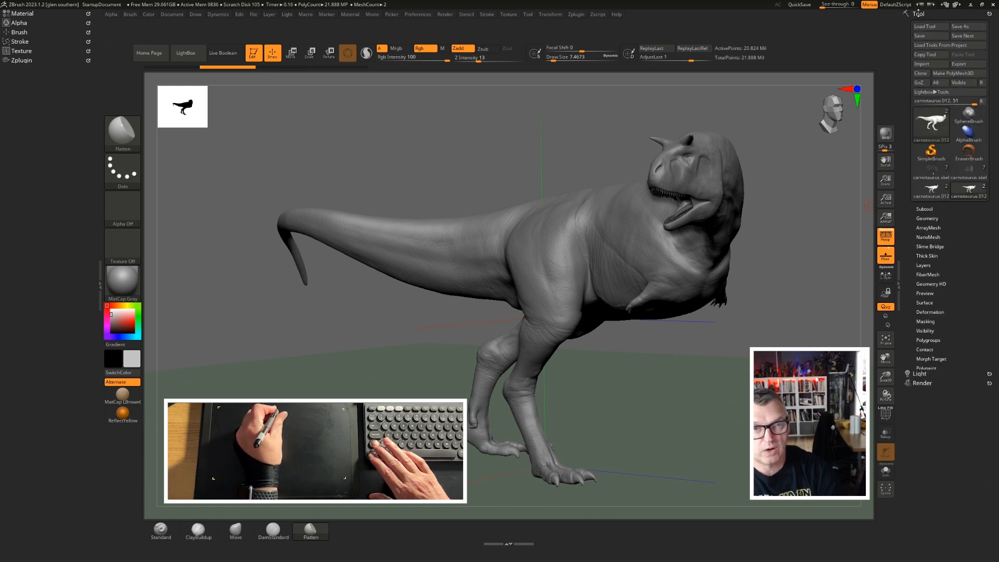
{"action": "scroll", "coordinate": [912, 216], "scroll_direction": "down", "scroll_amount": 1}
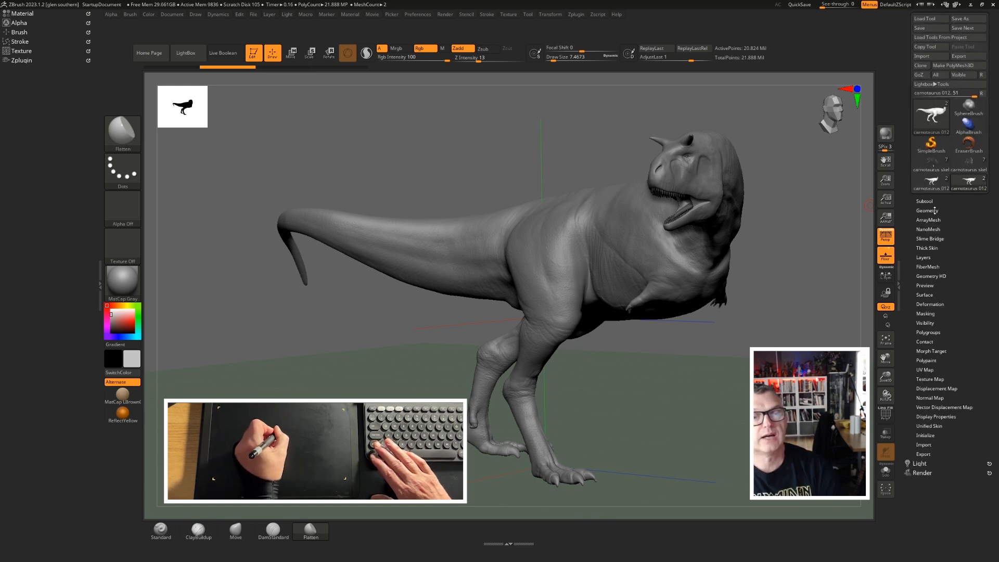
{"action": "left_click", "coordinate": [913, 213]}
{"action": "left_click_drag", "start_coordinate": [906, 253], "coordinate": [906, 192]}
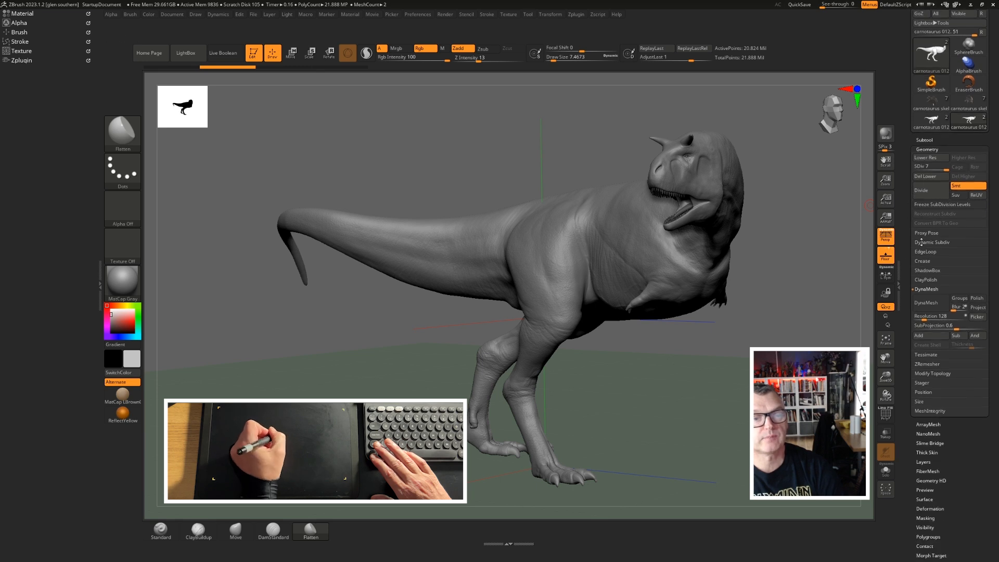
{"action": "left_click", "coordinate": [924, 289]}
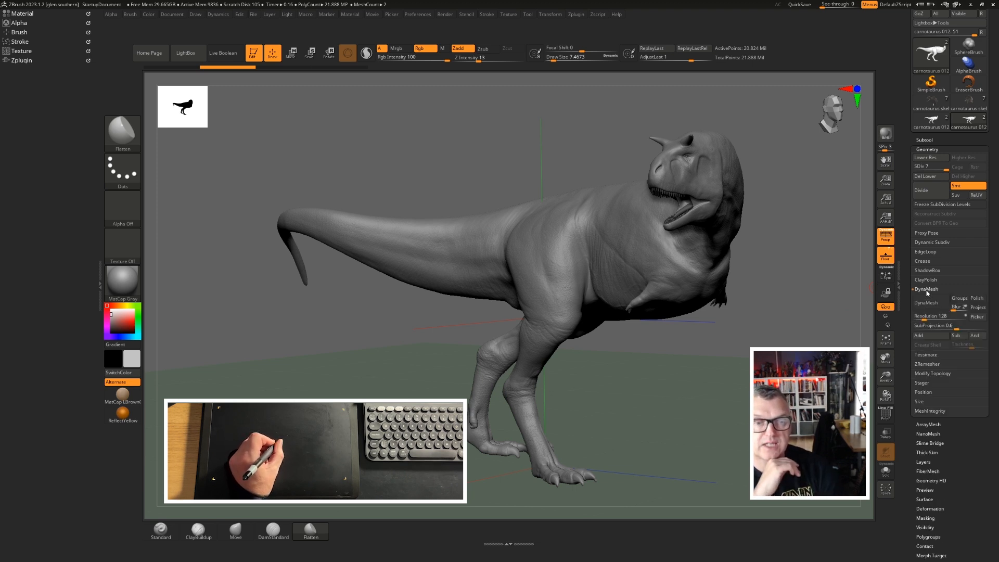
{"action": "left_click", "coordinate": [927, 290]}
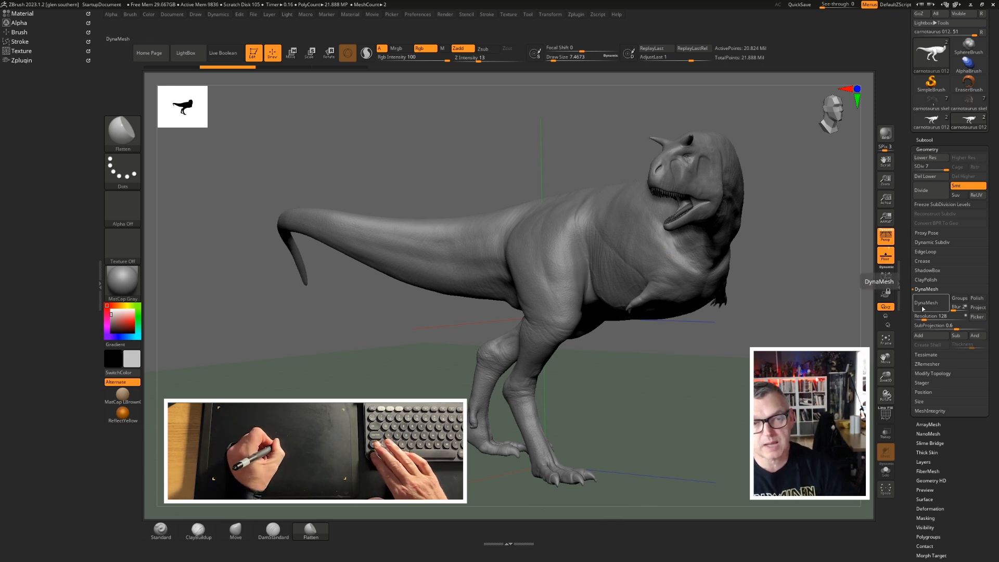
{"action": "key", "text": "ctrl"}
{"action": "mouse_move", "coordinate": [916, 305]}
{"action": "left_mouse_down", "text": "ctrl+alt"}
{"action": "mouse_move", "coordinate": [373, 167]}
{"action": "mouse_move", "coordinate": [129, 34]}
{"action": "left_mouse_up", "text": "ctrl+alt"}
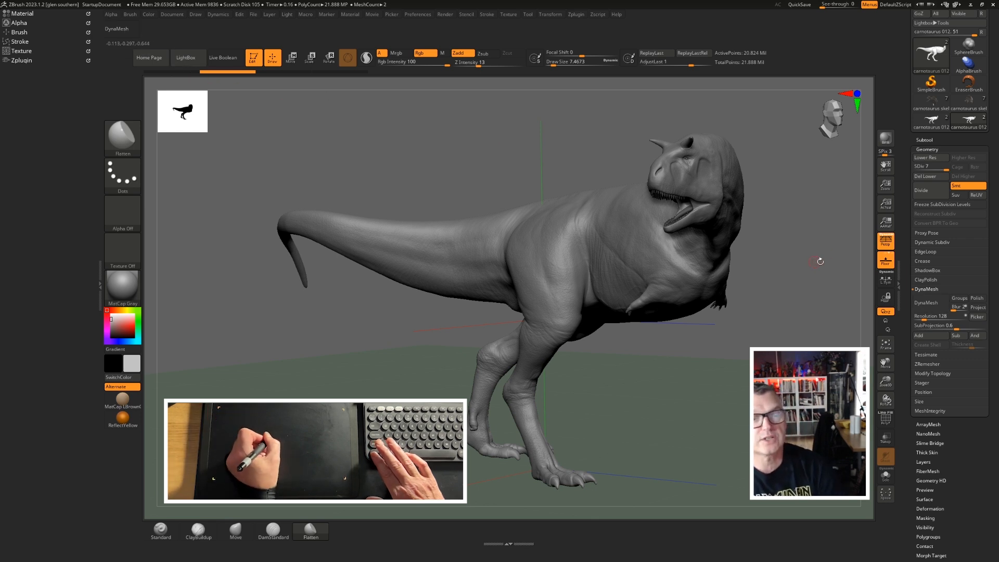
Step: Dock the DynaMesh Resolution slider directly beneath the DynaMesh button and remove the MatCap Gray thumbnail from the interface
{"action": "key", "text": "ctrl"}
{"action": "mouse_move", "coordinate": [936, 316]}
{"action": "left_mouse_down", "text": "ctrl+alt"}
{"action": "mouse_move", "coordinate": [468, 159]}
{"action": "mouse_move", "coordinate": [235, 63]}
{"action": "mouse_move", "coordinate": [122, 33]}
{"action": "mouse_move", "coordinate": [173, 33]}
{"action": "mouse_move", "coordinate": [149, 43]}
{"action": "mouse_move", "coordinate": [135, 44]}
{"action": "mouse_move", "coordinate": [166, 32]}
{"action": "mouse_move", "coordinate": [160, 26]}
{"action": "left_mouse_up", "text": "ctrl+alt"}
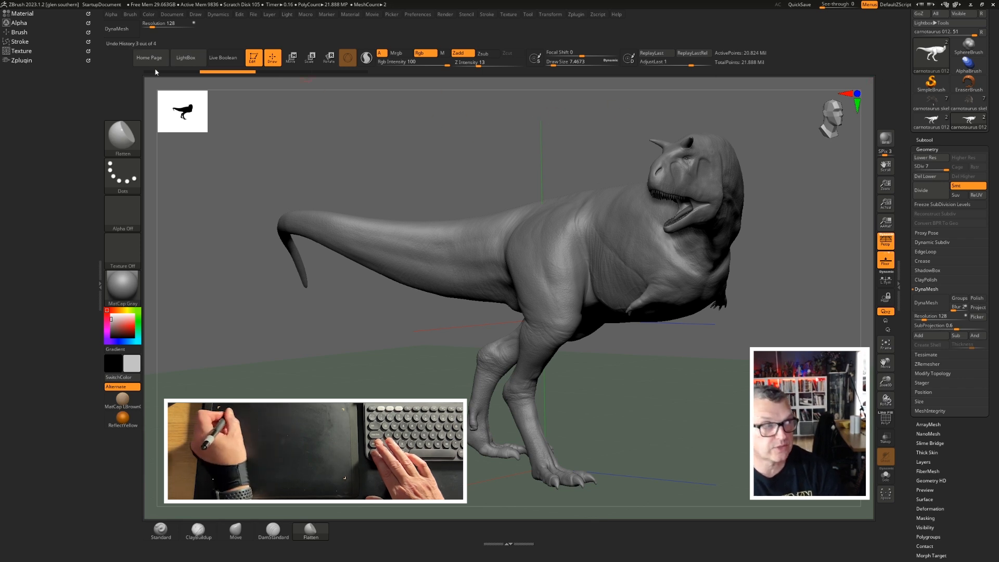
{"action": "key", "text": "ctrl"}
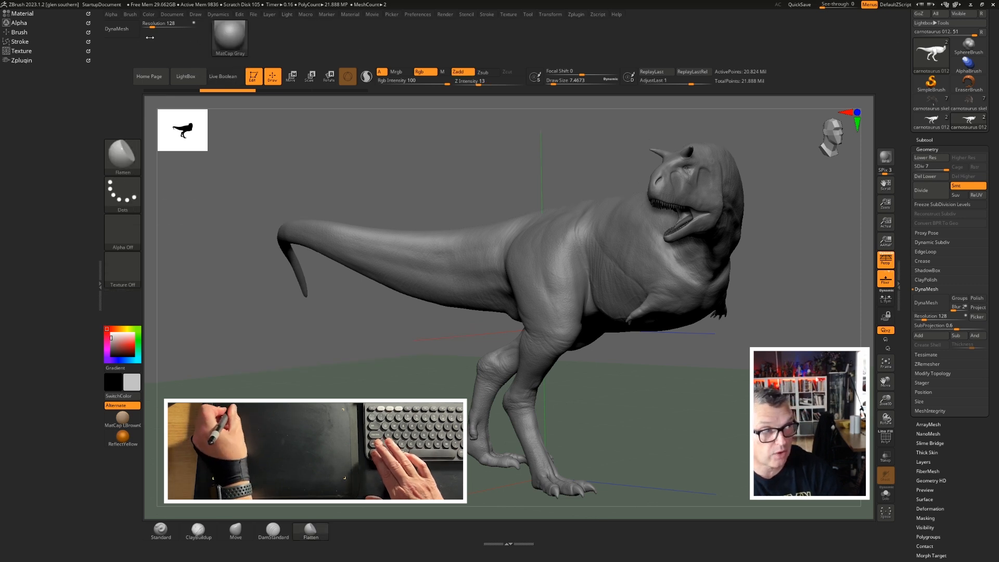
{"action": "left_click_drag", "start_coordinate": [152, 29], "coordinate": [112, 42], "text": "ctrl+alt"}
{"action": "left_click_drag", "start_coordinate": [230, 39], "coordinate": [327, 167], "text": "ctrl+alt"}
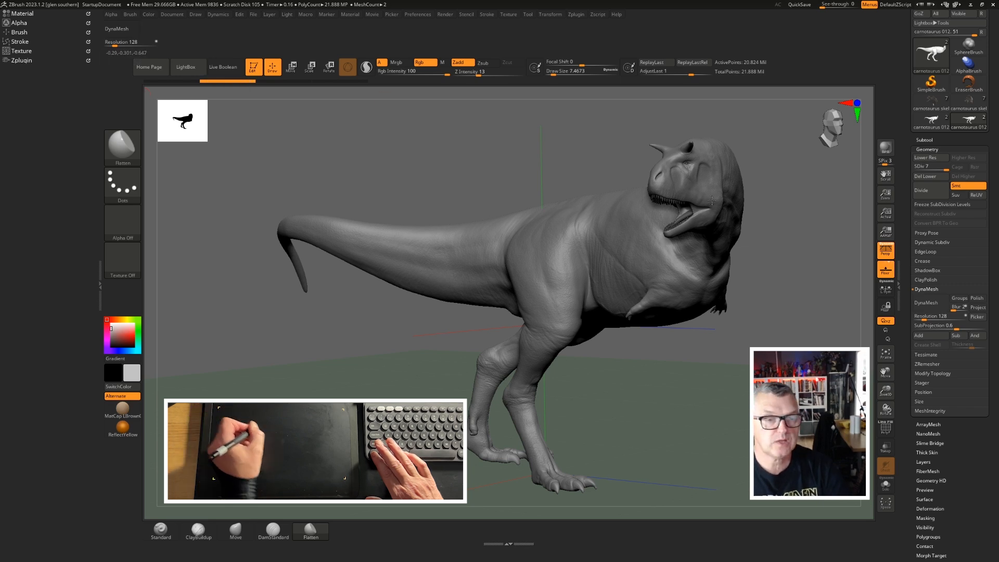
Step: Expand the ZRemesher options and dock the ZRemesher button beside DynaMesh with the Target Polygons Count slider beneath it
{"action": "left_click", "coordinate": [924, 364]}
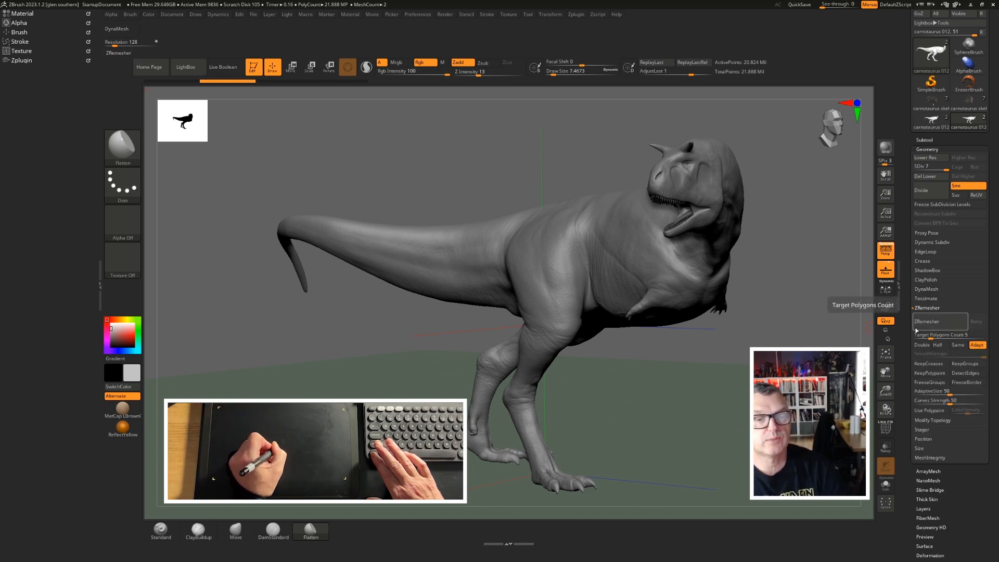
{"action": "mouse_move", "coordinate": [932, 325]}
{"action": "left_mouse_down", "text": "ctrl+alt"}
{"action": "mouse_move", "coordinate": [253, 74]}
{"action": "mouse_move", "coordinate": [187, 28]}
{"action": "mouse_move", "coordinate": [161, 30]}
{"action": "left_mouse_up", "text": "ctrl+alt"}
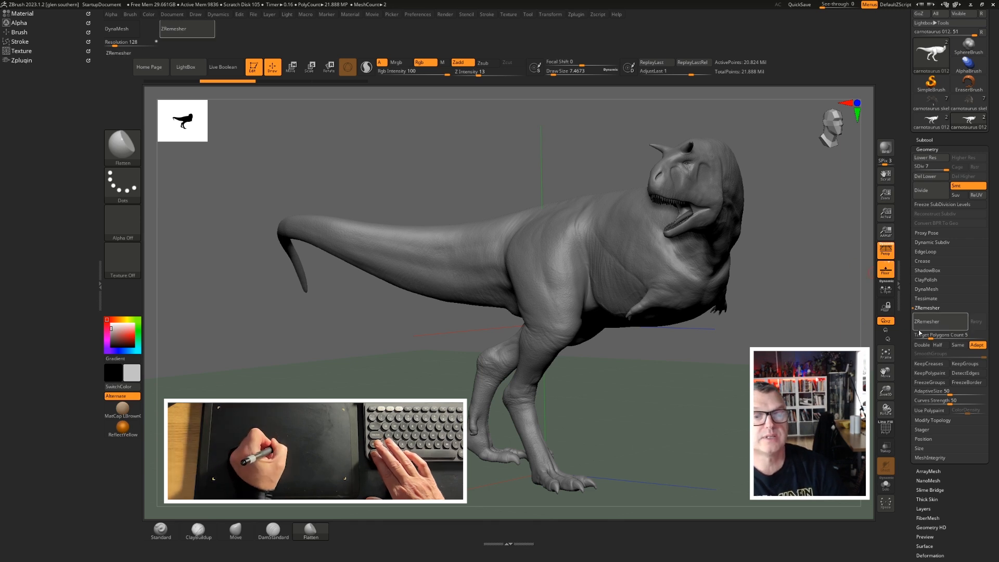
{"action": "mouse_move", "coordinate": [922, 336]}
{"action": "left_mouse_down", "text": "ctrl+alt"}
{"action": "mouse_move", "coordinate": [208, 72]}
{"action": "mouse_move", "coordinate": [176, 44]}
{"action": "left_mouse_up", "text": "ctrl+alt"}
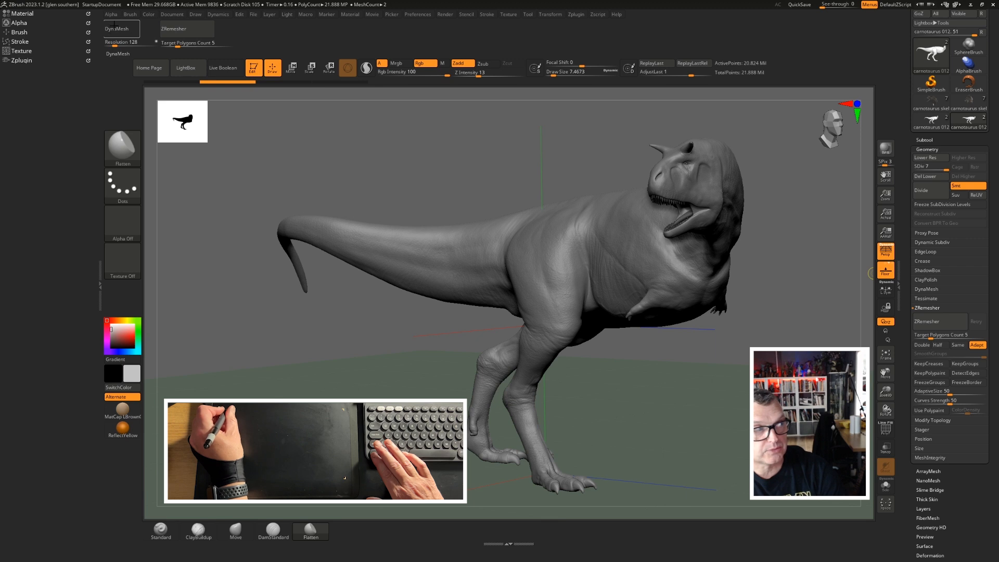
Step: Show the polyframe on the carnotaurus and try the docked DynaMesh at resolution 128, undoing the last remesh
{"action": "key", "text": "shift"}
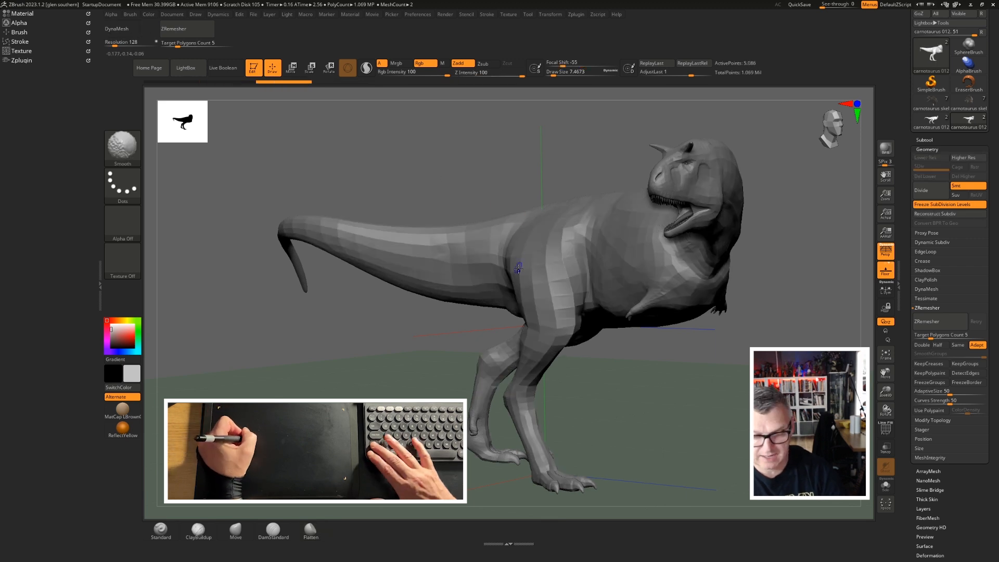
{"action": "key", "text": "shift+f"}
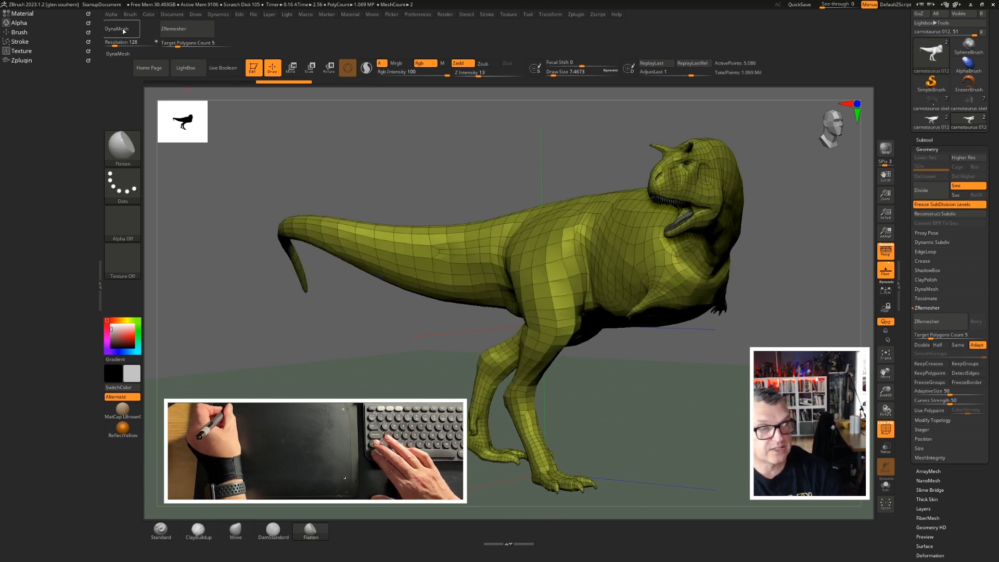
{"action": "left_click", "coordinate": [122, 29]}
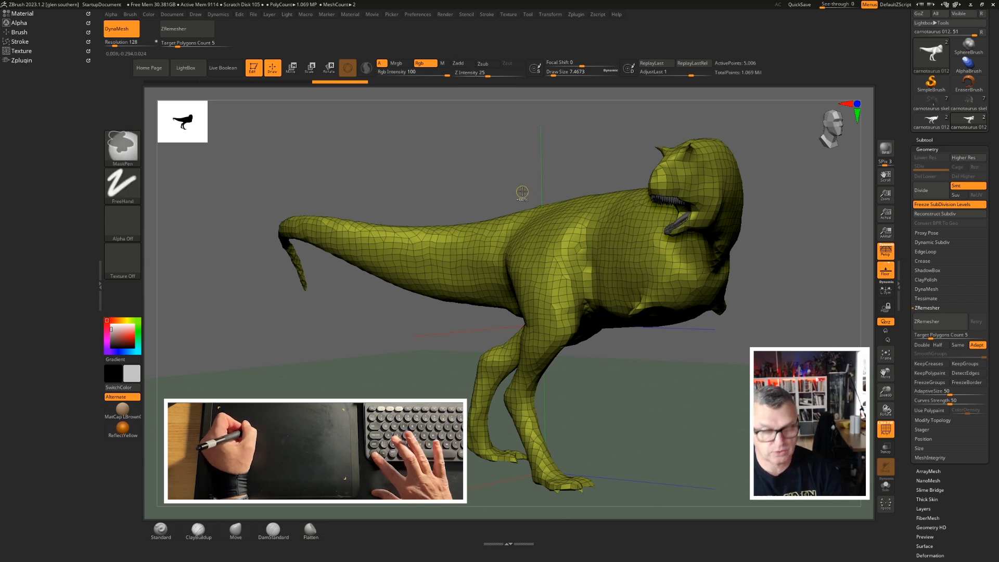
{"action": "key", "text": "ctrl+z"}
Step: Set the docked DynaMesh resolution to 2048 and remesh the carnotaurus
{"action": "left_click_drag", "start_coordinate": [114, 45], "coordinate": [126, 45]}
{"action": "left_click", "coordinate": [118, 44]}
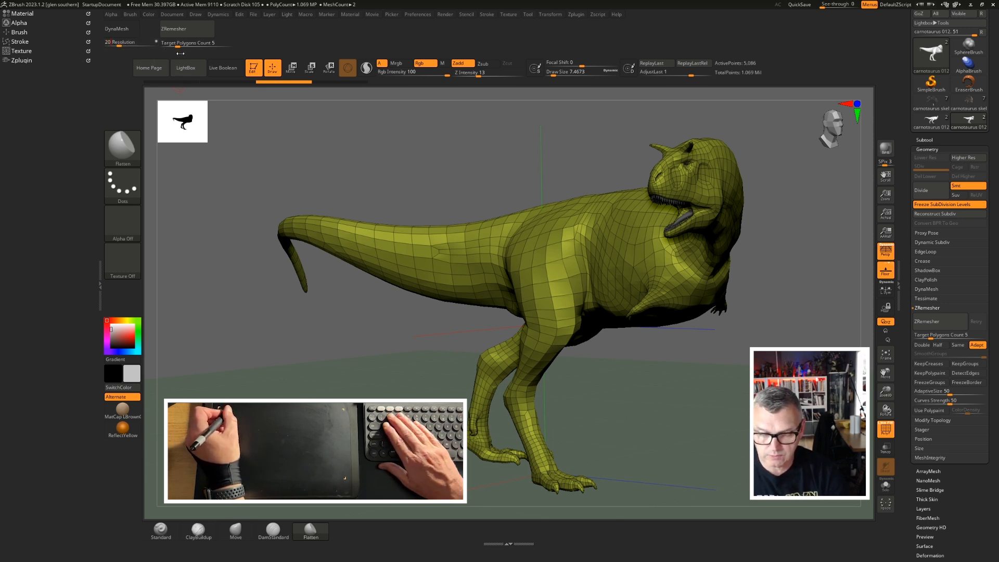
{"action": "type", "text": "2048"}
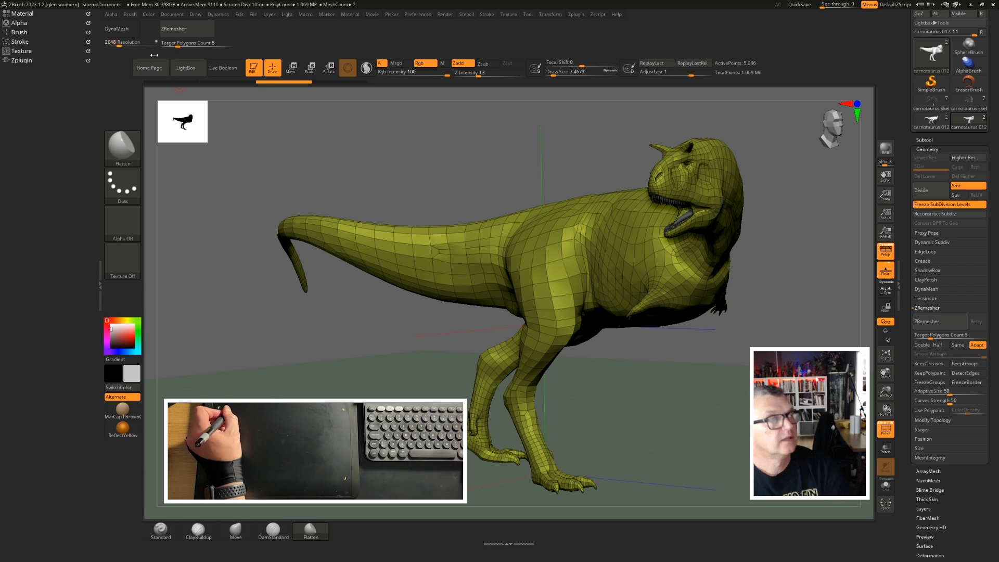
{"action": "key", "text": "Return"}
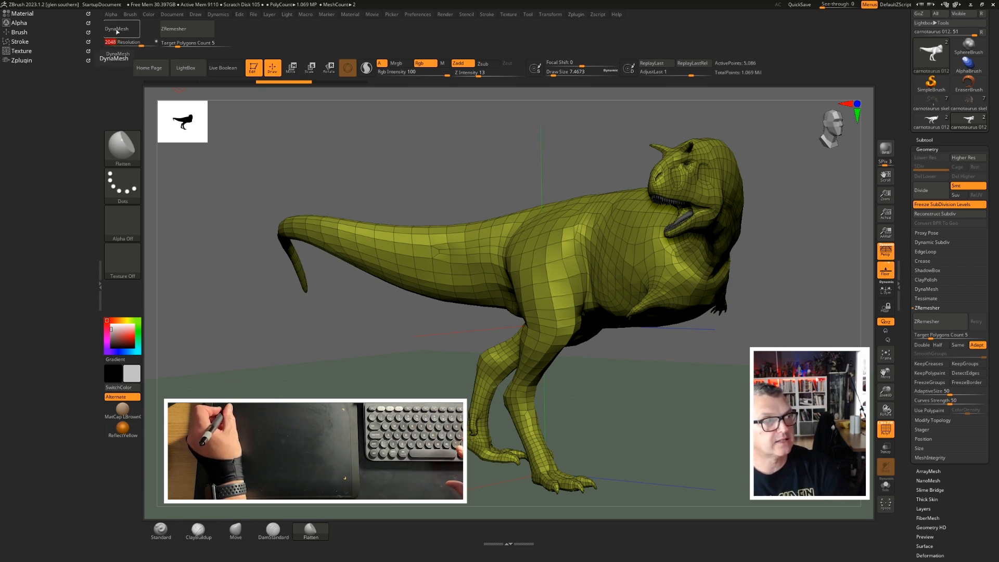
{"action": "left_click", "coordinate": [125, 29]}
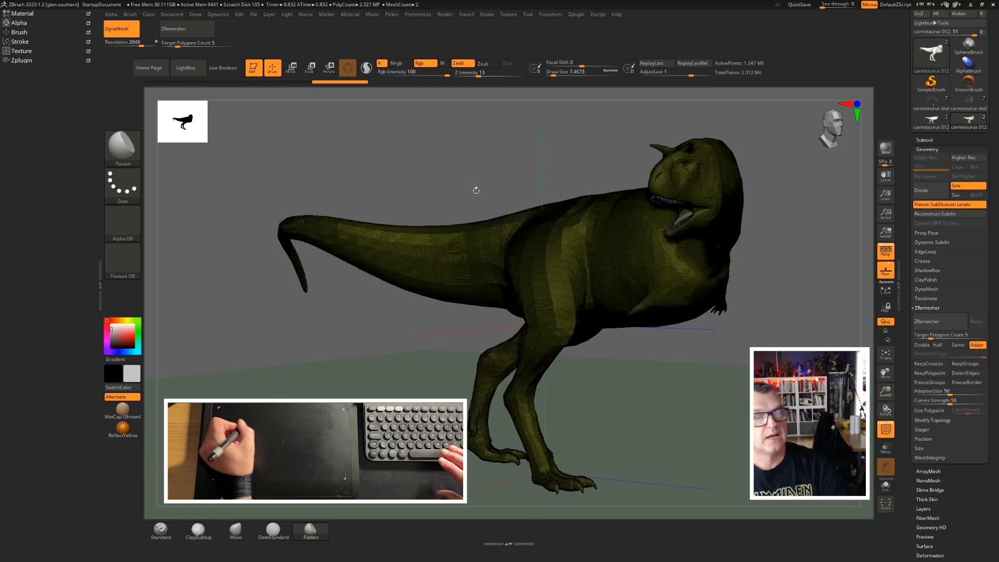
{"action": "left_click_drag", "start_coordinate": [470, 160], "coordinate": [433, 156]}
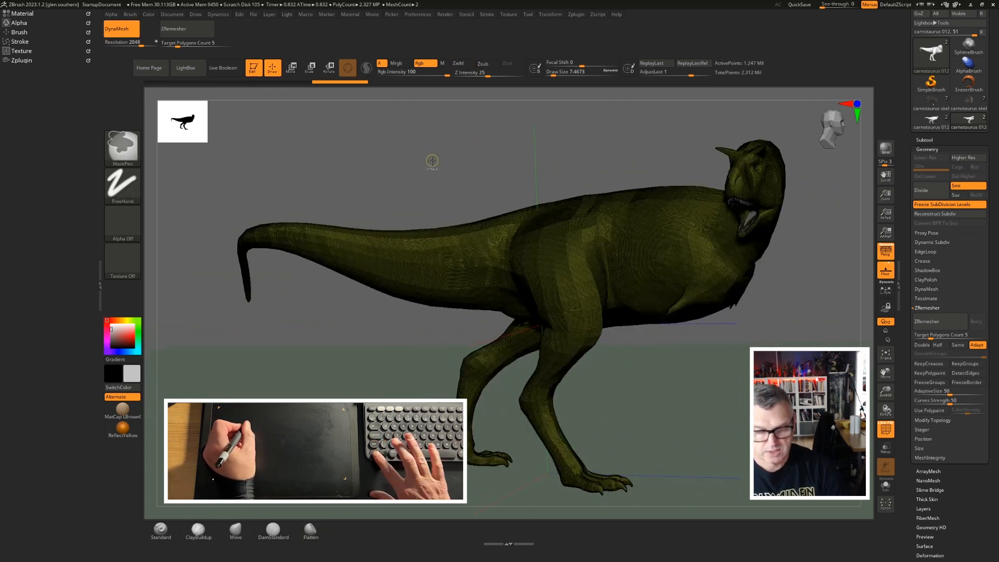
Step: Undo the DynaMesh operations on the carnotaurus and hide the polyframe
{"action": "key", "text": "ctrl+z"}
{"action": "key", "text": "ctrl+z"}
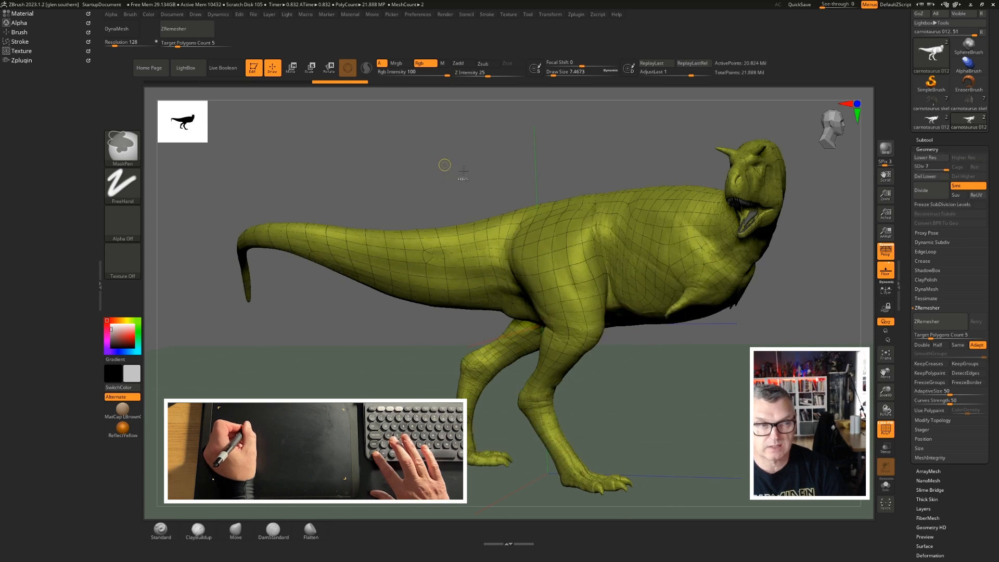
{"action": "key", "text": "shift+f"}
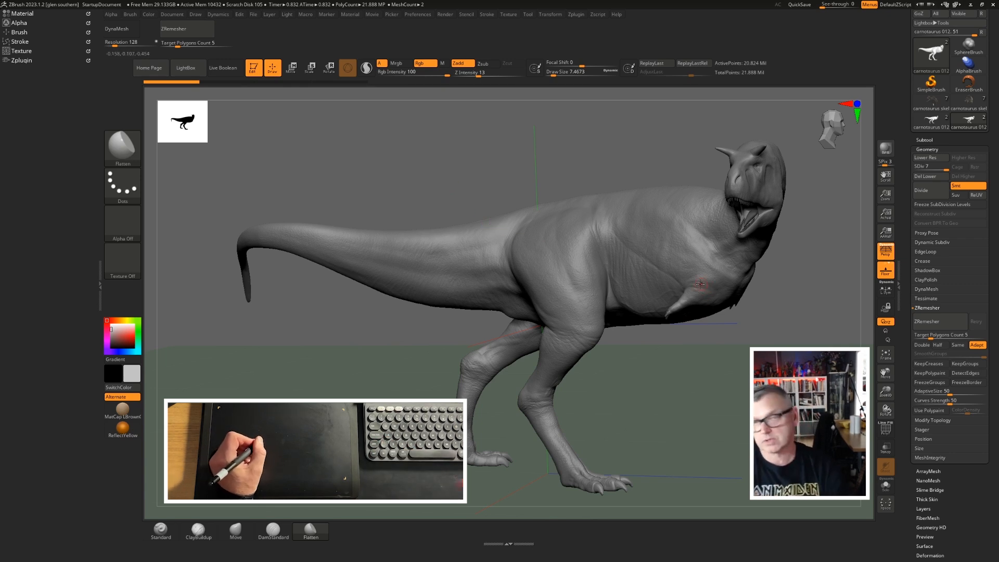
{"action": "left_click_drag", "start_coordinate": [551, 180], "coordinate": [542, 205]}
{"action": "mouse_move", "coordinate": [549, 239]}
{"action": "right_mouse_down", "text": "alt"}
{"action": "mouse_move", "coordinate": [531, 240]}
{"action": "mouse_move", "coordinate": [545, 238]}
{"action": "right_mouse_up", "text": "alt"}
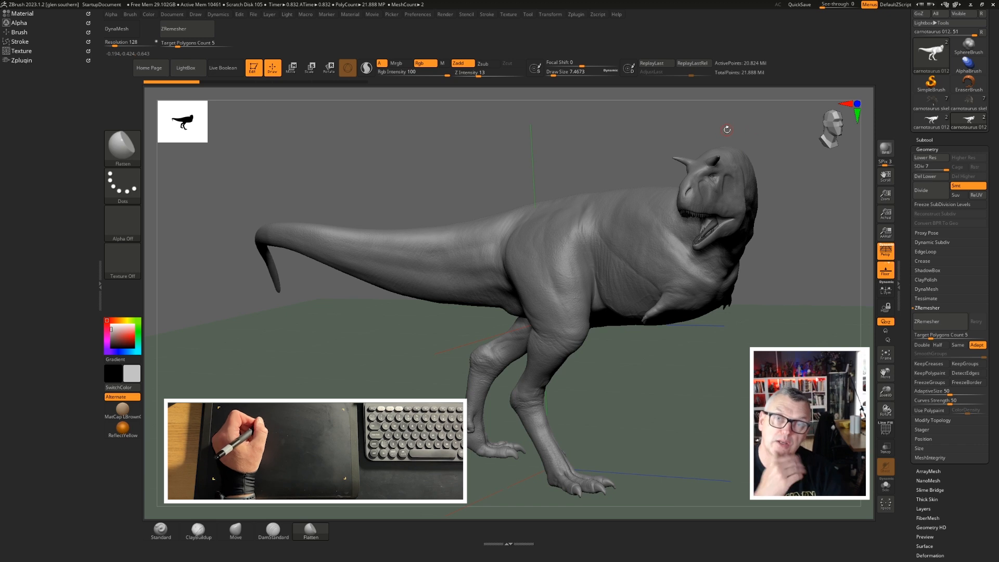
Step: Try the docked DynaMesh at resolution 128 and ZRemesher on the carnotaurus, undoing the first and aborting the second
{"action": "left_click", "coordinate": [118, 29]}
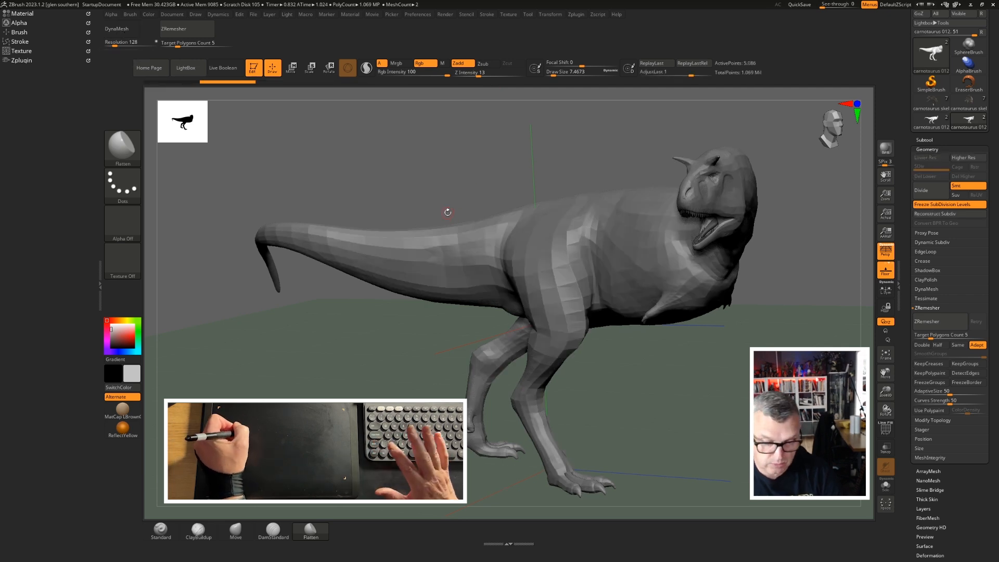
{"action": "key", "text": "ctrl"}
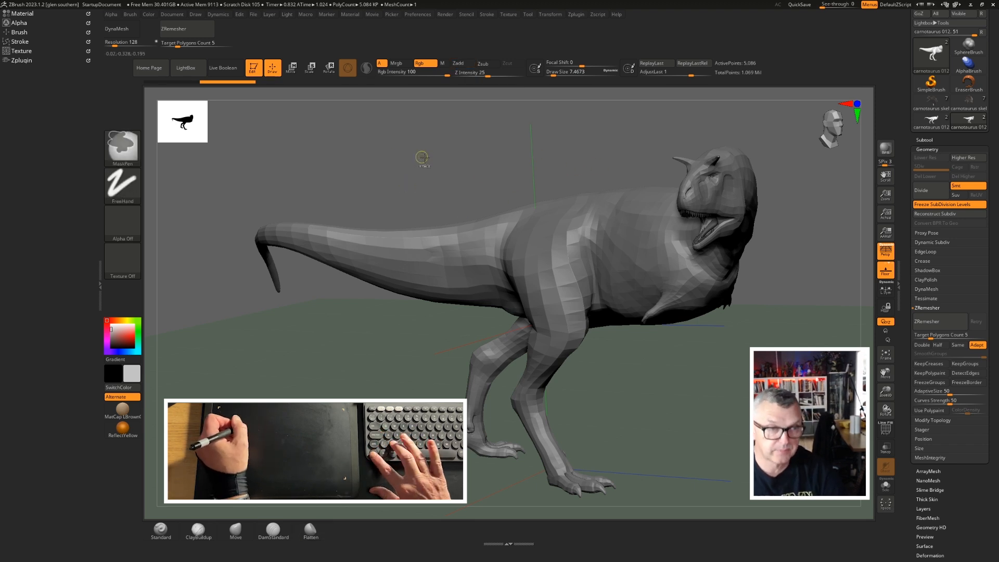
{"action": "key", "text": "ctrl+z"}
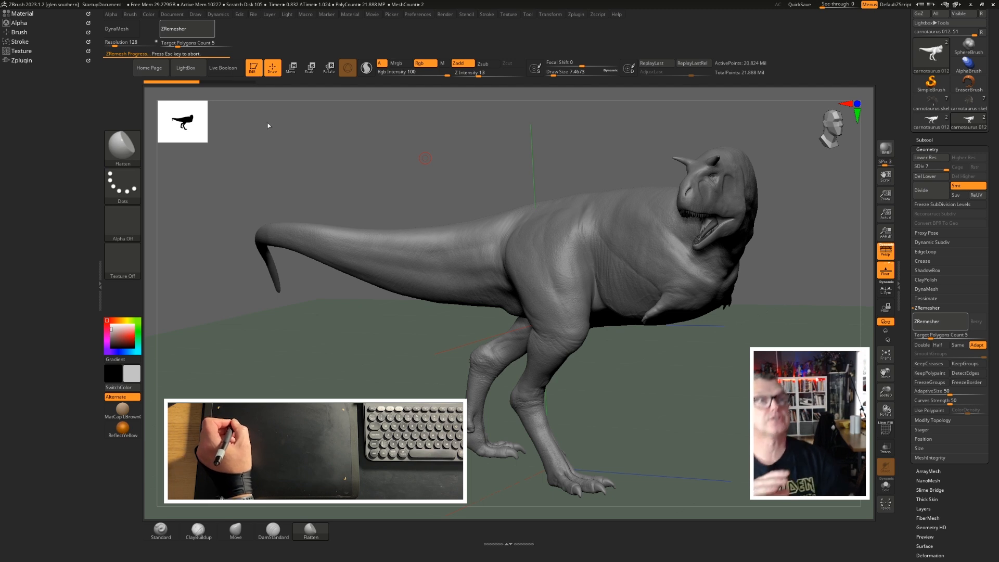
{"action": "key", "text": "Escape"}
{"action": "left_click_drag", "start_coordinate": [361, 161], "coordinate": [426, 169]}
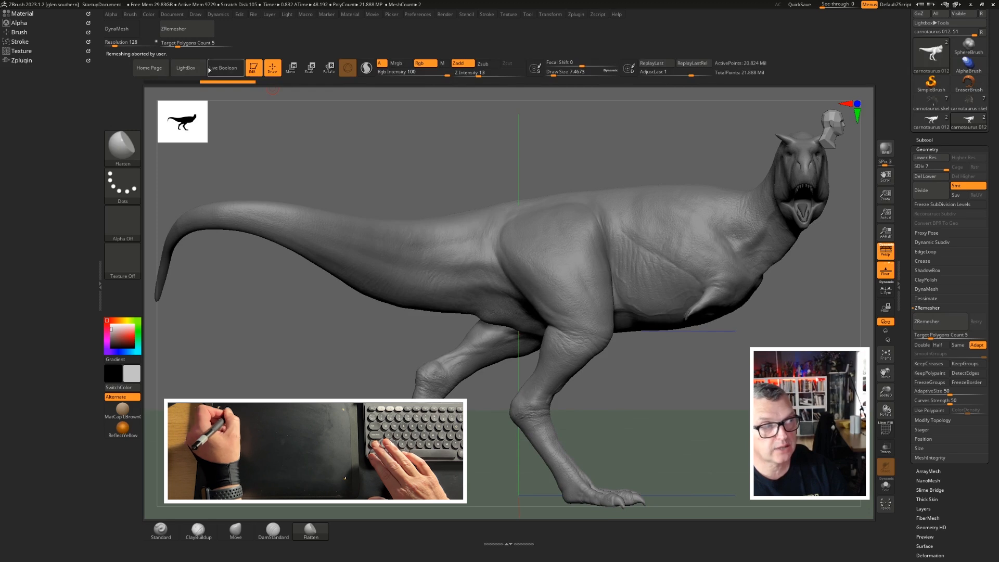
Step: Collapse the geometry settings, expand the deformation settings and dock the Mirror control beside ZRemesher
{"action": "left_click", "coordinate": [927, 149]}
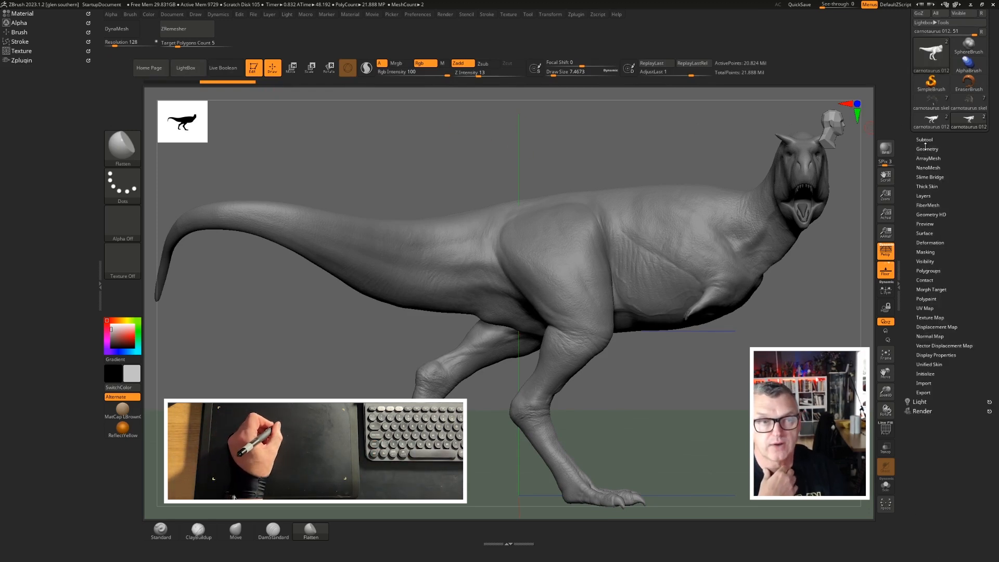
{"action": "left_click", "coordinate": [926, 149]}
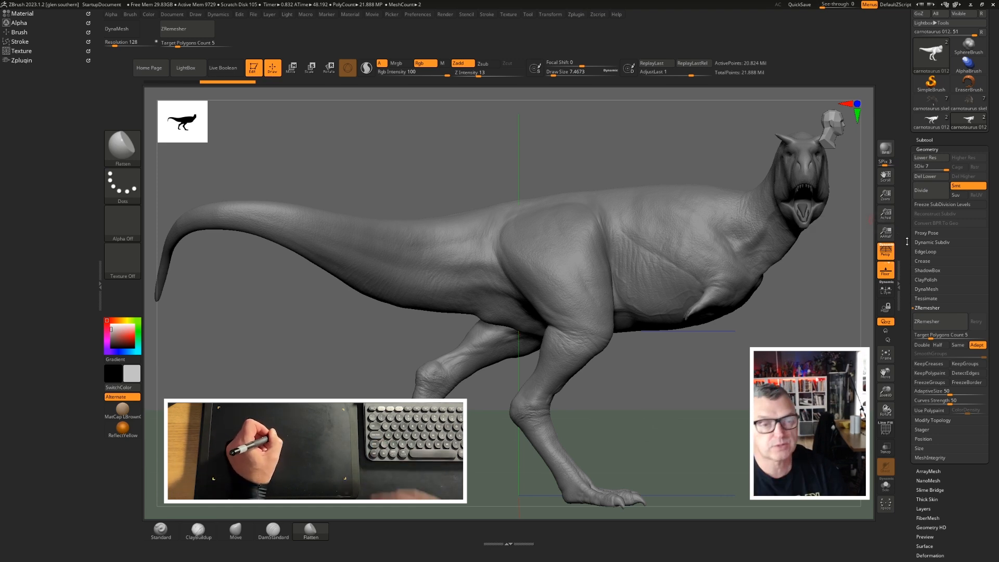
{"action": "left_click_drag", "start_coordinate": [906, 238], "coordinate": [906, 266]}
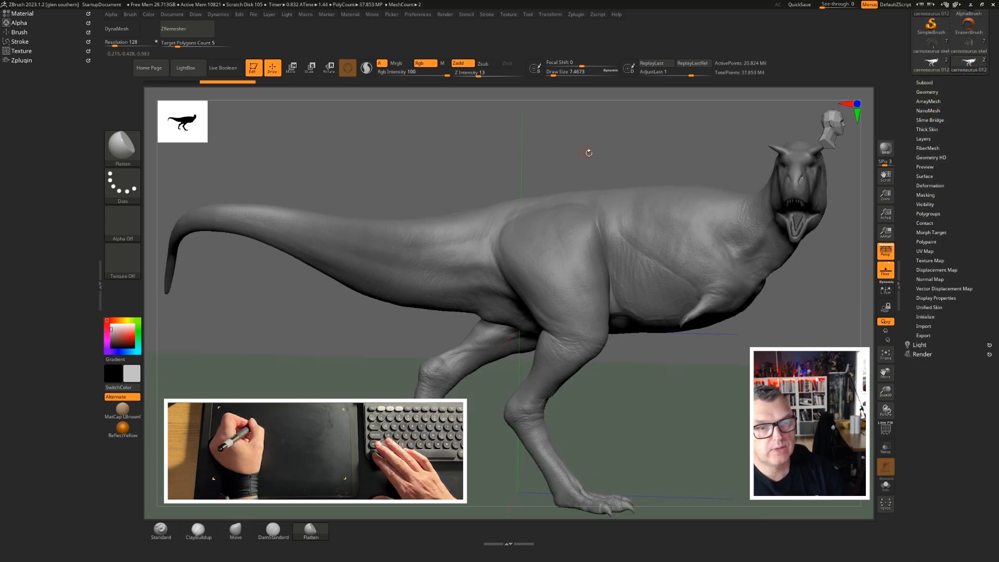
{"action": "mouse_move", "coordinate": [589, 152]}
{"action": "left_mouse_down"}
{"action": "mouse_move", "coordinate": [553, 147]}
{"action": "mouse_move", "coordinate": [526, 163]}
{"action": "left_mouse_up"}
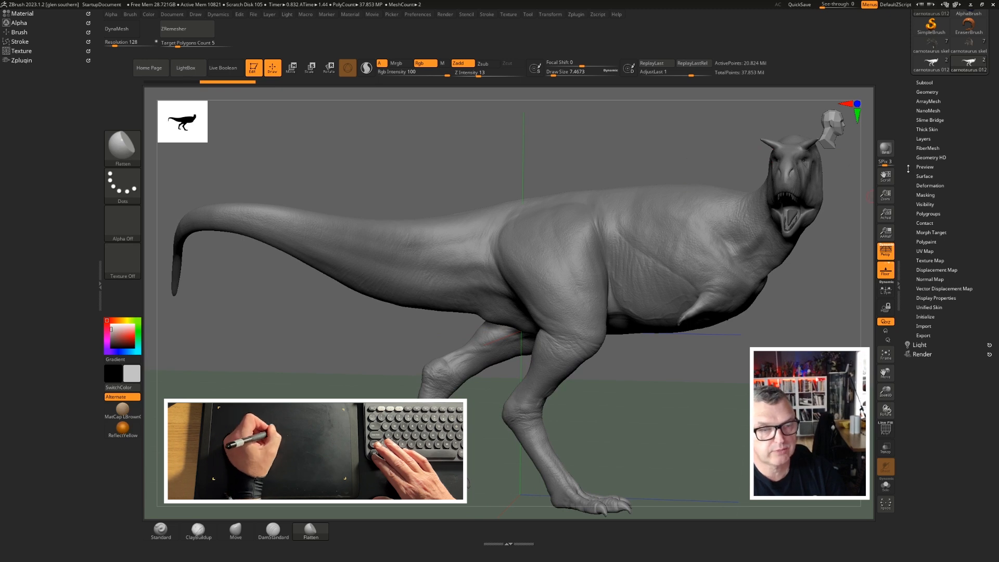
{"action": "left_click_drag", "start_coordinate": [892, 101], "coordinate": [919, 247]}
{"action": "left_click", "coordinate": [922, 239]}
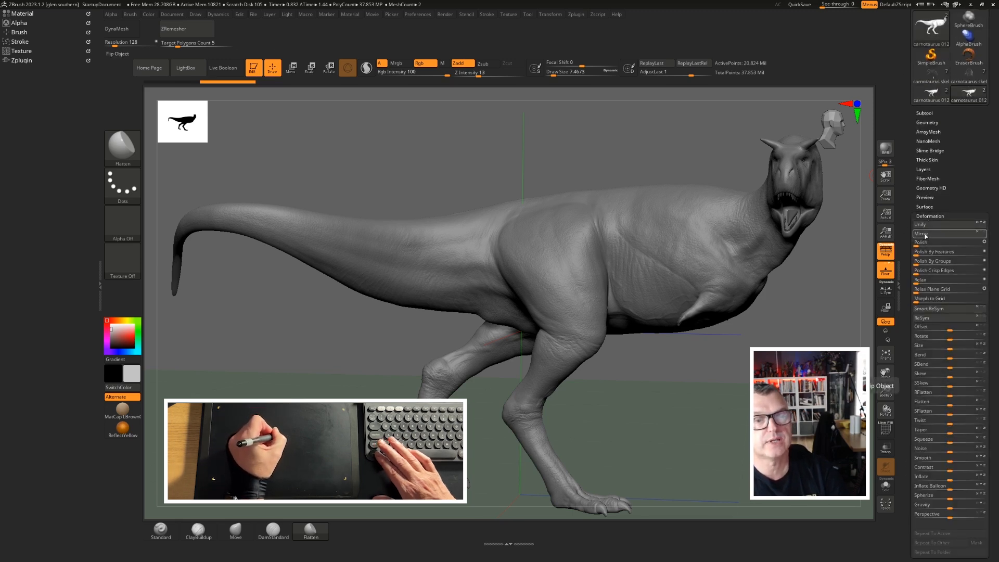
{"action": "mouse_move", "coordinate": [927, 235]}
{"action": "left_mouse_down", "text": "ctrl+alt"}
{"action": "mouse_move", "coordinate": [247, 44]}
{"action": "mouse_move", "coordinate": [244, 26]}
{"action": "left_mouse_up", "text": "ctrl+alt"}
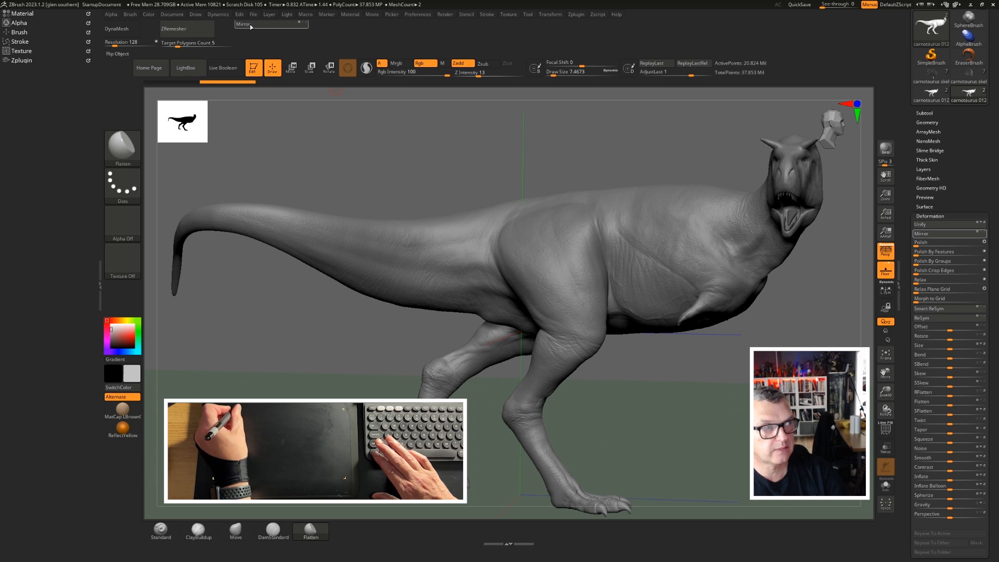
Step: Try the docked Mirror on the carnotaurus and delete its lower subdivision levels
{"action": "left_click_drag", "start_coordinate": [393, 109], "coordinate": [381, 127]}
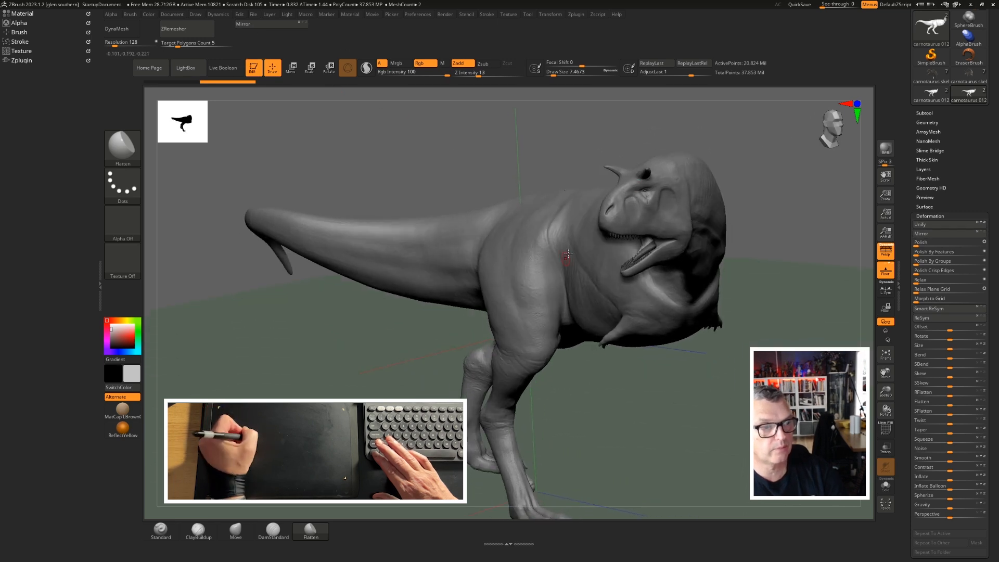
{"action": "left_click", "coordinate": [255, 23]}
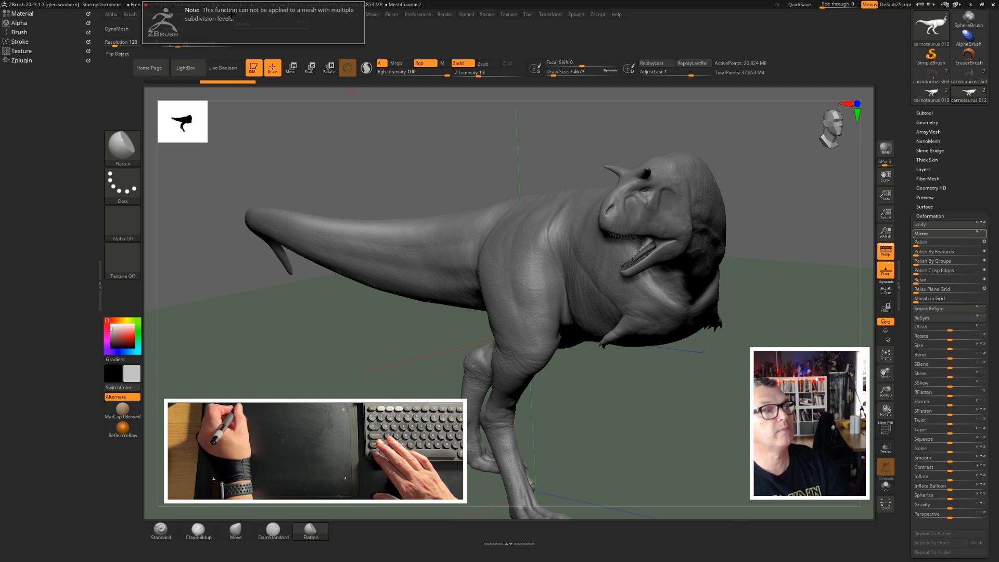
{"action": "left_click", "coordinate": [927, 122]}
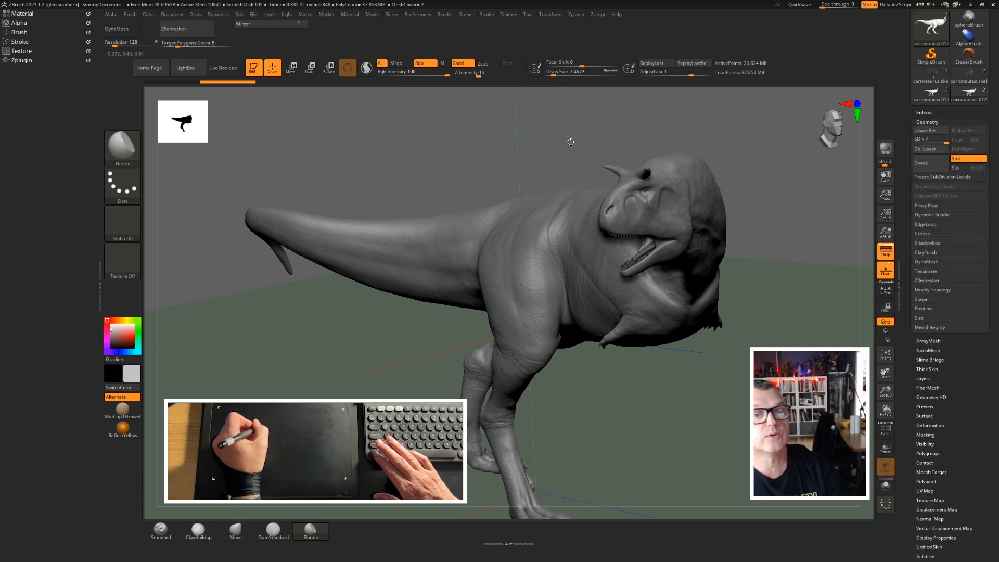
{"action": "left_click", "coordinate": [924, 150]}
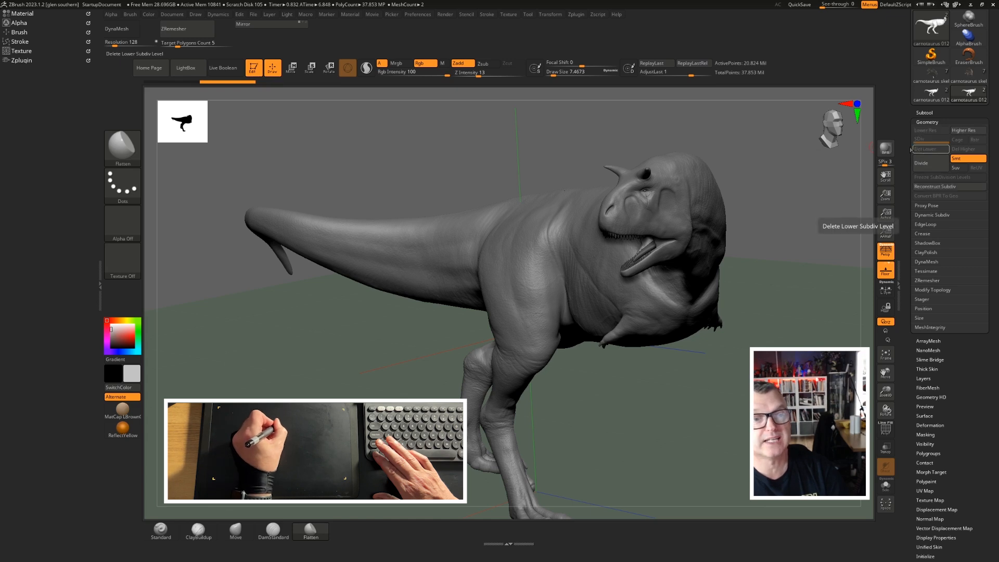
Step: Flip the carnotaurus with the docked Mirror control and undo the flip
{"action": "left_click_drag", "start_coordinate": [439, 164], "coordinate": [422, 157]}
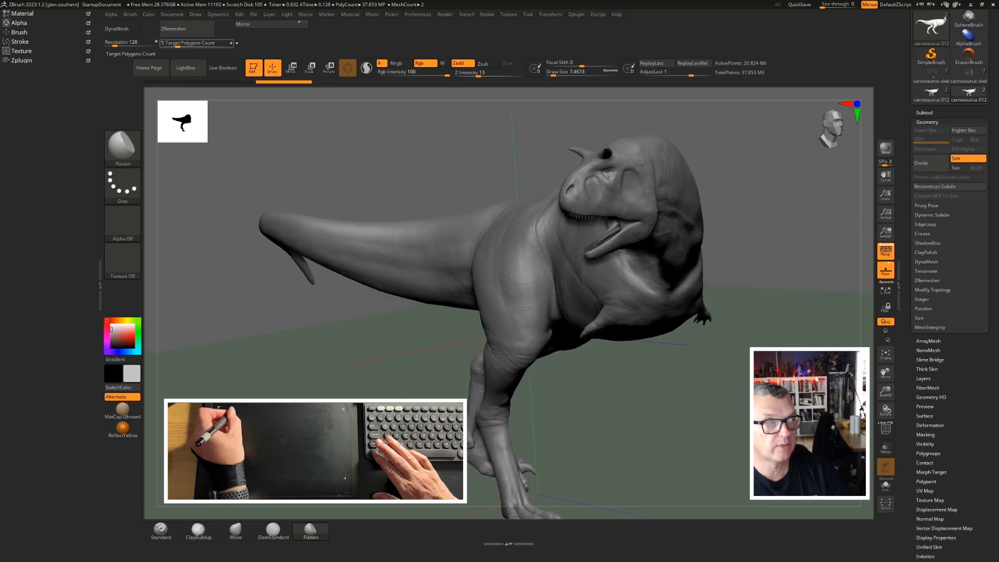
{"action": "left_click", "coordinate": [259, 26]}
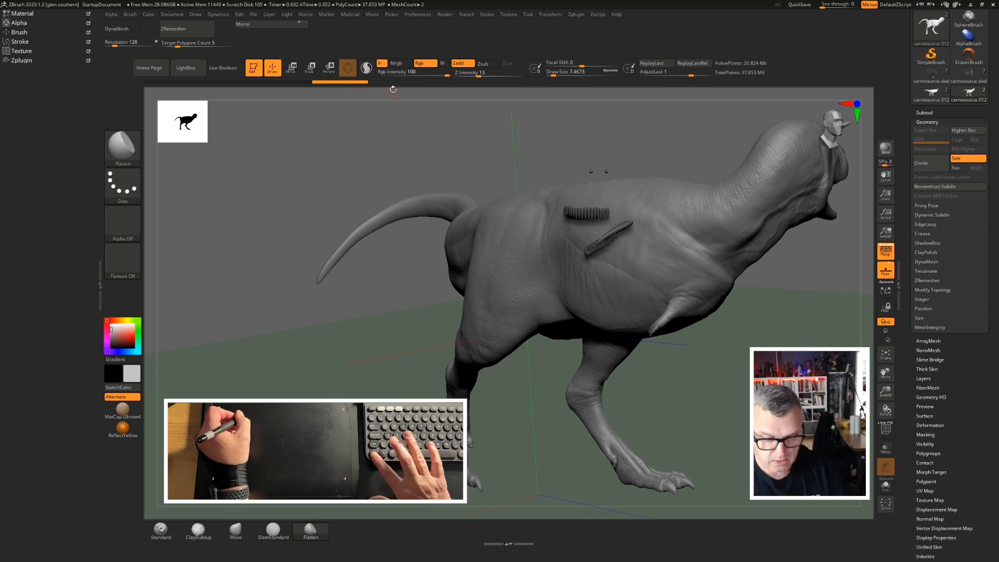
{"action": "key", "text": "ctrl"}
{"action": "key", "text": "ctrl+z"}
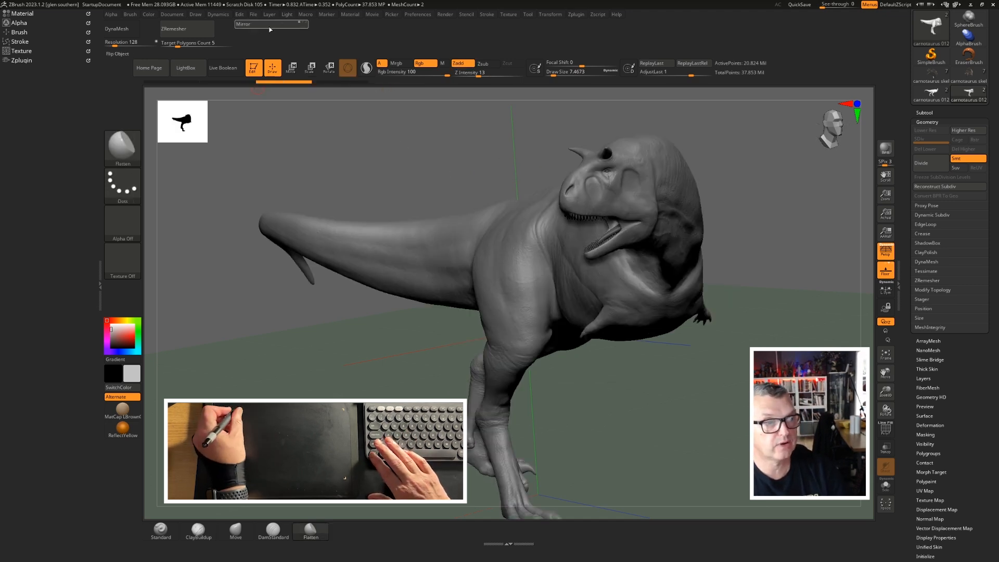
Step: Expand the Modify Topology settings and dock Mirror And Weld below the docked Mirror control
{"action": "right_click_drag", "start_coordinate": [591, 198], "coordinate": [555, 223], "text": "ctrl"}
{"action": "right_click_drag", "start_coordinate": [570, 166], "coordinate": [572, 179], "text": "ctrl"}
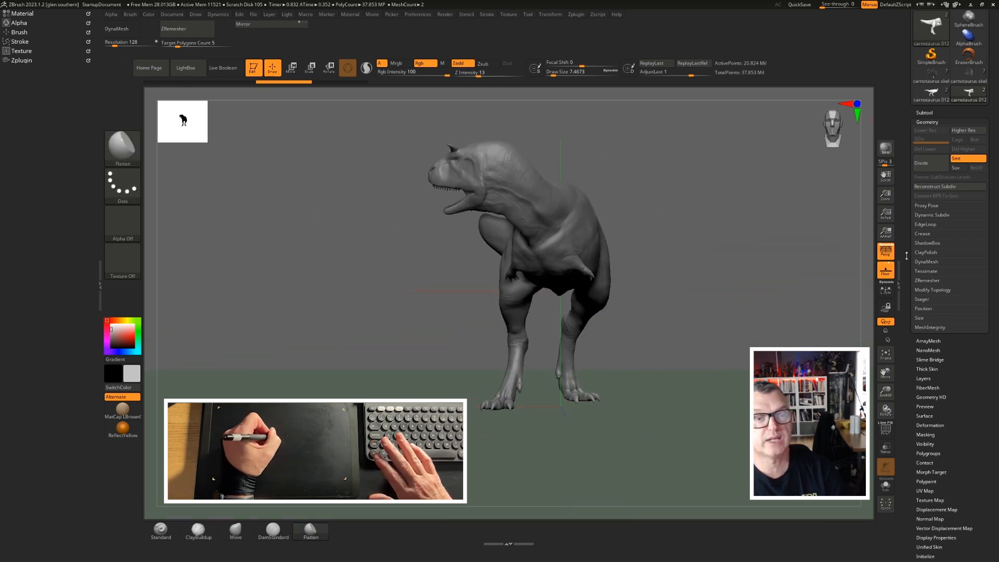
{"action": "scroll", "coordinate": [911, 239], "scroll_direction": "down", "scroll_amount": 1}
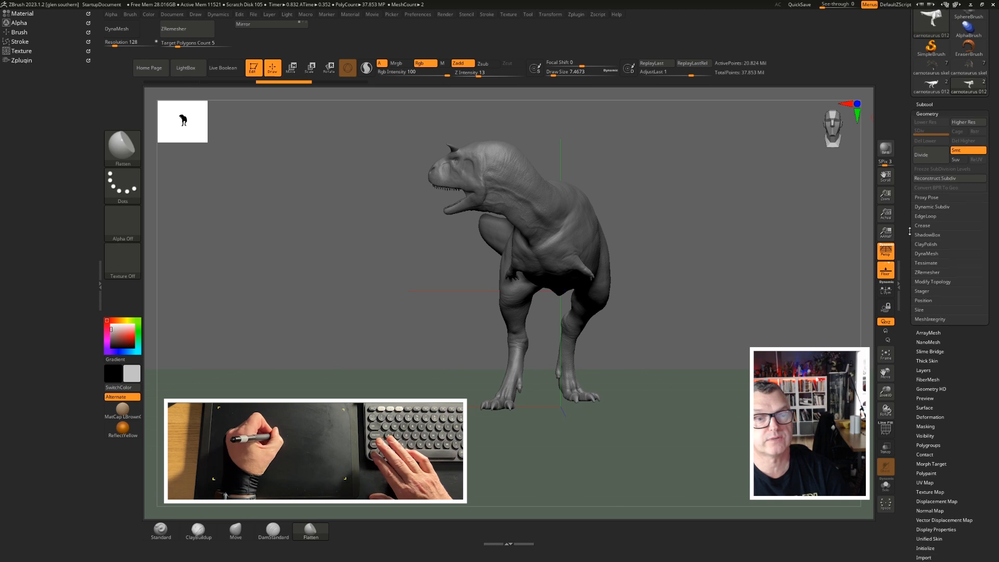
{"action": "left_click", "coordinate": [926, 276]}
{"action": "scroll", "coordinate": [932, 270], "scroll_direction": "down", "scroll_amount": 3}
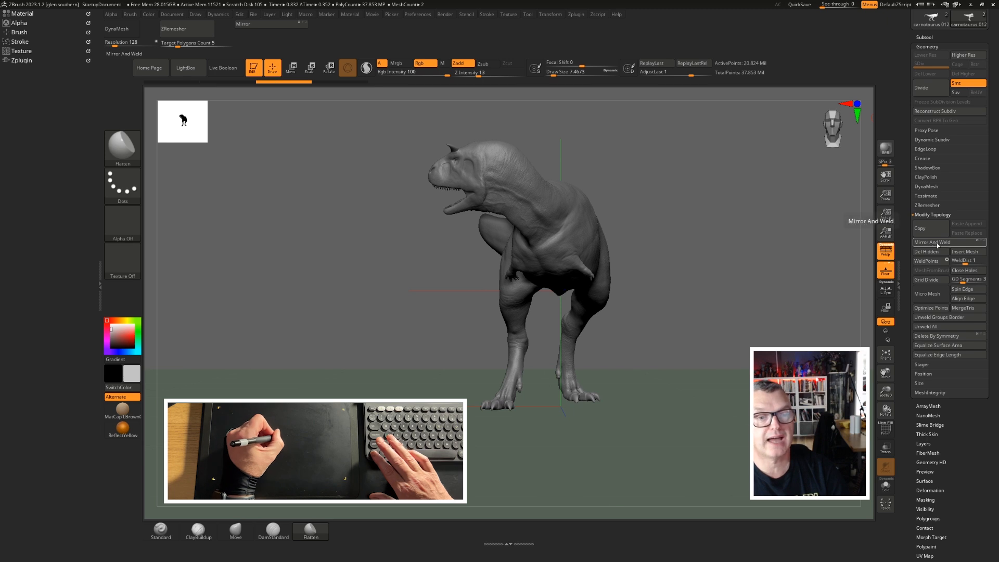
{"action": "mouse_move", "coordinate": [934, 242]}
{"action": "left_mouse_down", "text": "ctrl+alt"}
{"action": "mouse_move", "coordinate": [479, 148]}
{"action": "mouse_move", "coordinate": [259, 37]}
{"action": "left_mouse_up", "text": "ctrl+alt"}
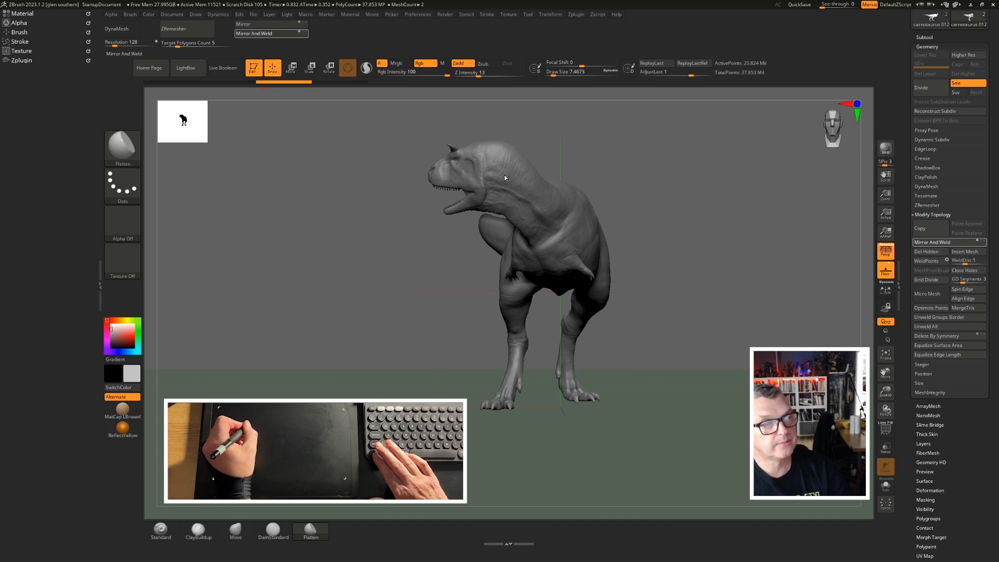
Step: Try the docked Mirror And Weld on the carnotaurus and undo the mirroring operations
{"action": "left_click_drag", "start_coordinate": [523, 133], "coordinate": [578, 207]}
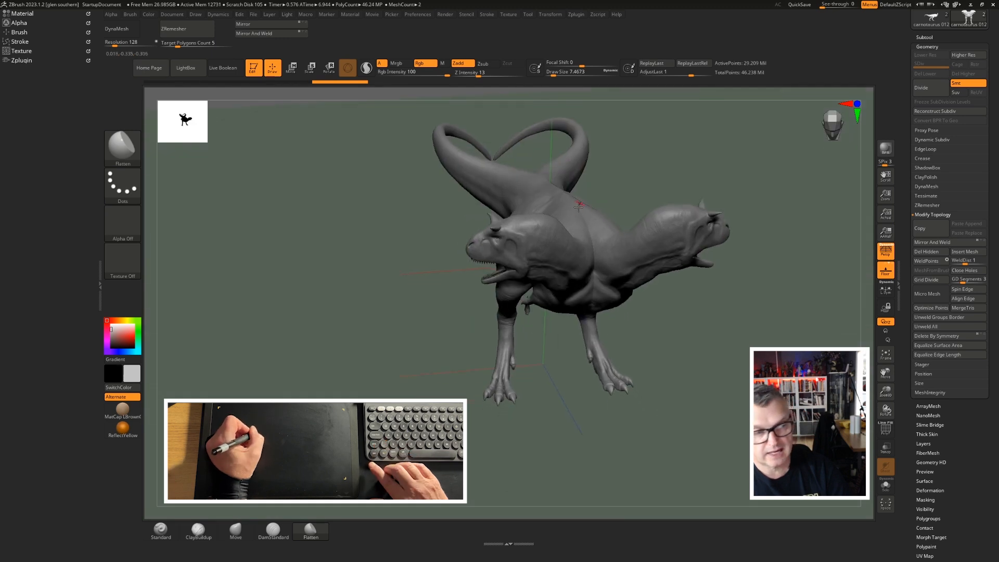
{"action": "key", "text": "ctrl"}
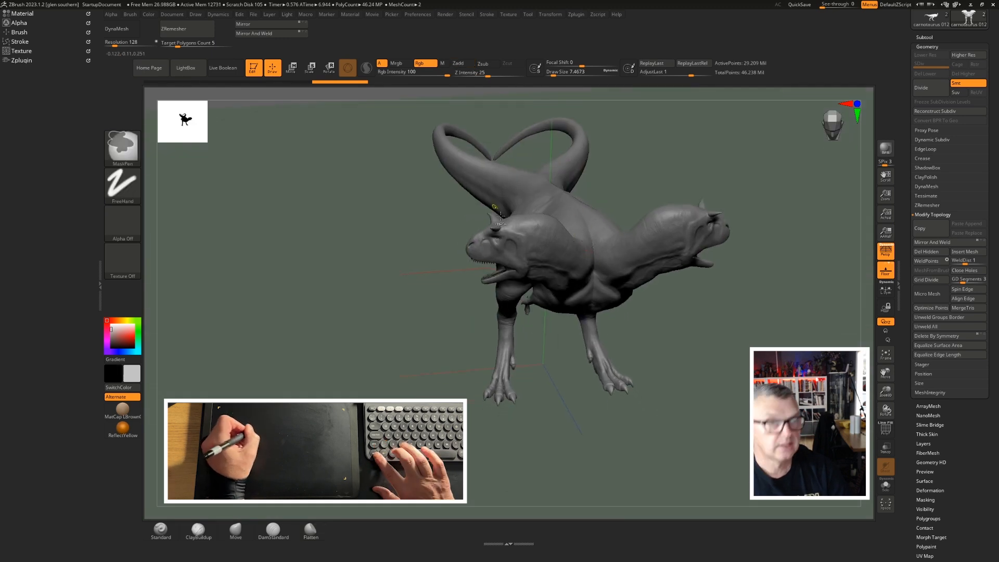
{"action": "key", "text": "ctrl+z"}
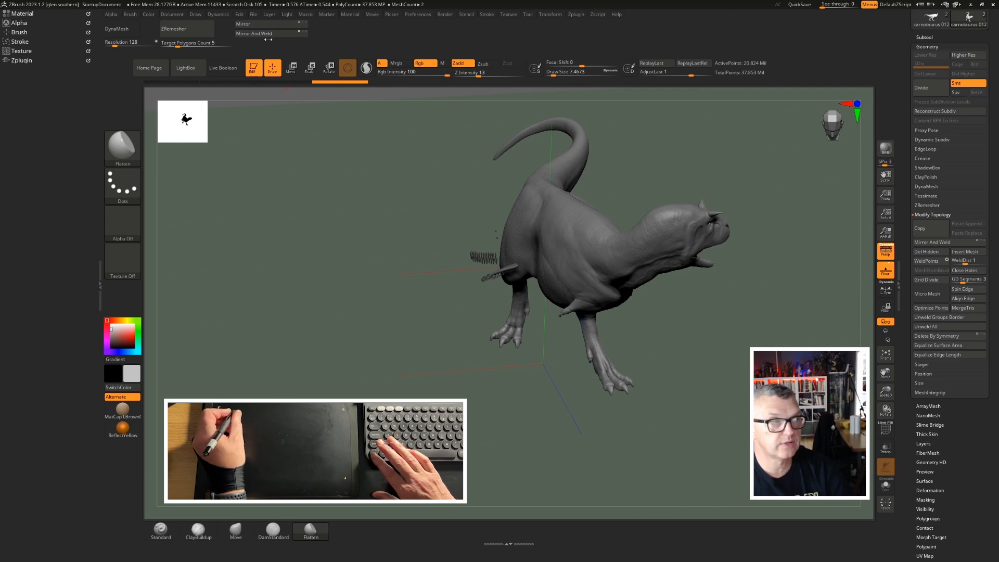
{"action": "key", "text": "ctrl"}
{"action": "key", "text": "ctrl+z"}
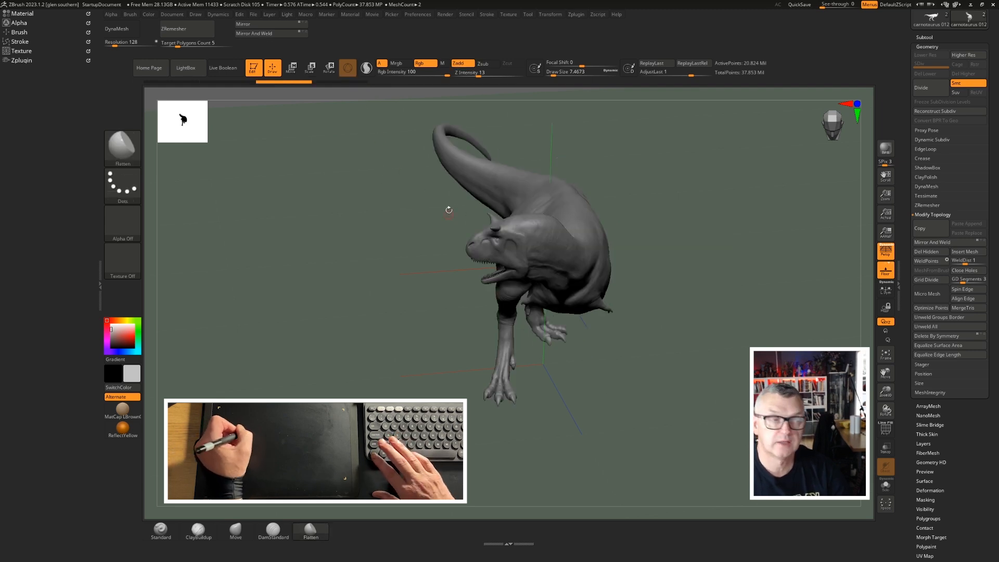
Step: Collapse the Modify Topology settings and dock Del Lower below Mirror And Weld
{"action": "left_click_drag", "start_coordinate": [368, 211], "coordinate": [360, 150]}
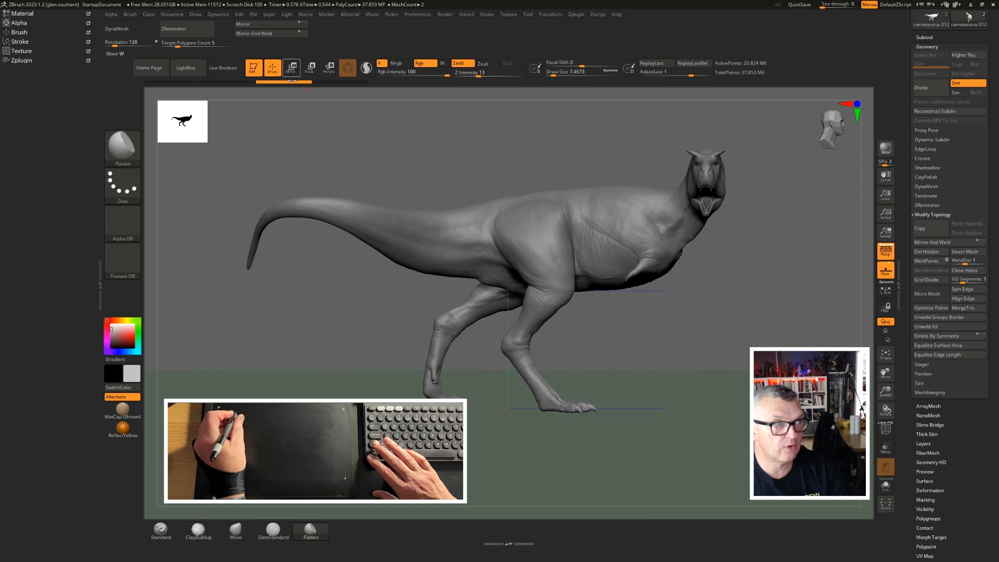
{"action": "left_click", "coordinate": [933, 215]}
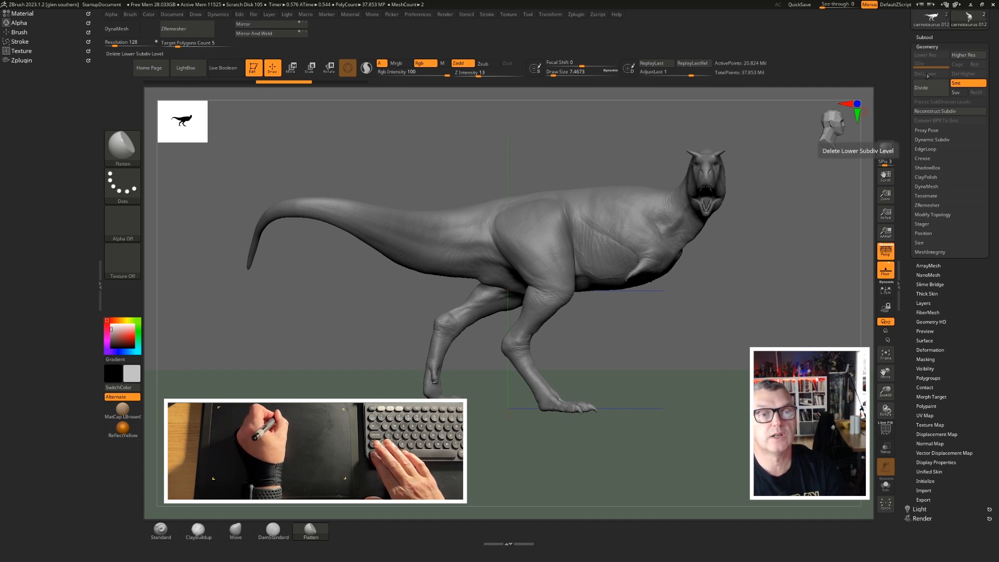
{"action": "key", "text": "ctrl"}
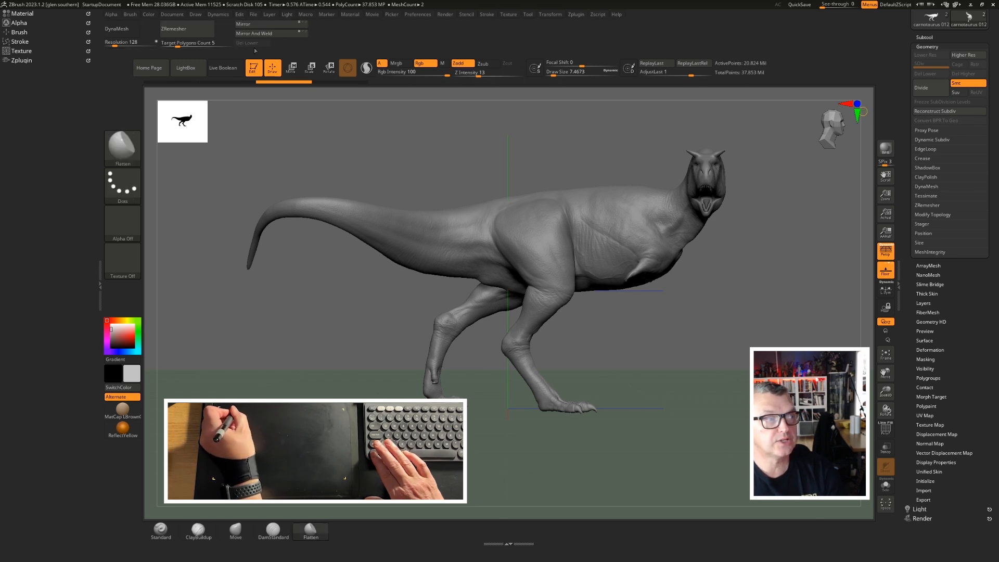
Step: Mask the outer part of the carnotaurus's tail with a rectangular selection
{"action": "left_click_drag", "start_coordinate": [640, 140], "coordinate": [504, 201]}
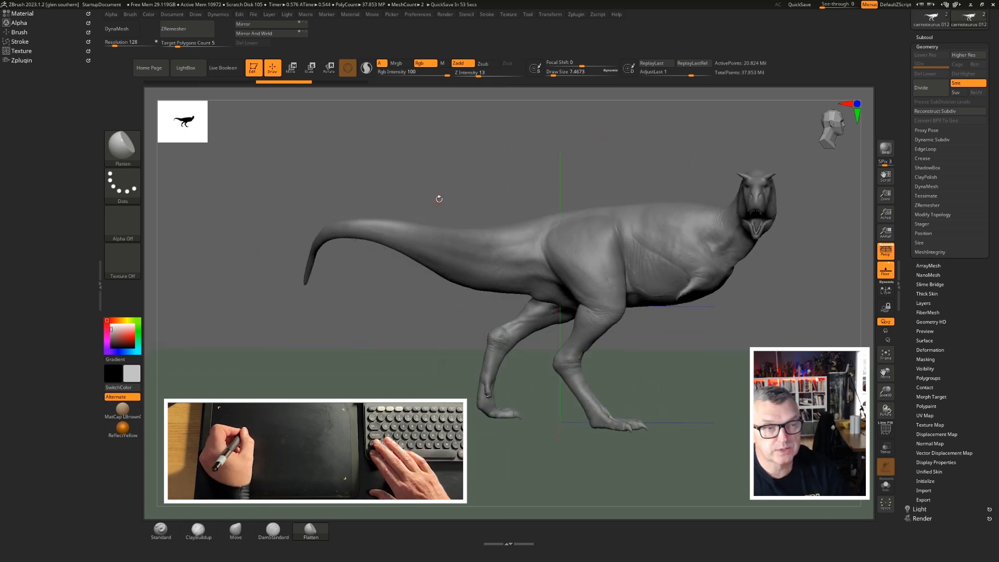
{"action": "key", "text": "ctrl"}
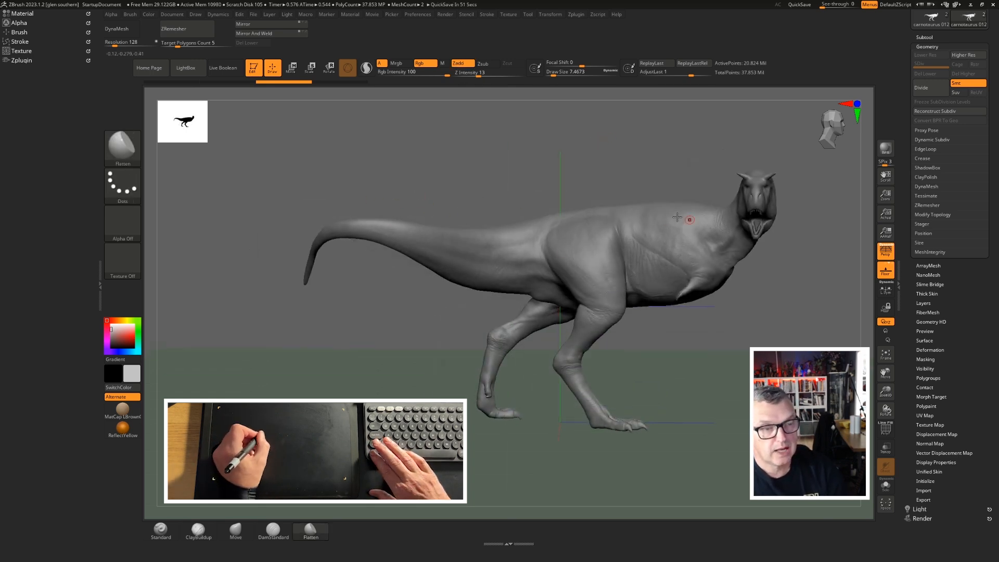
{"action": "mouse_move", "coordinate": [373, 177]}
{"action": "left_mouse_down", "text": "ctrl"}
{"action": "mouse_move", "coordinate": [496, 200]}
{"action": "mouse_move", "coordinate": [499, 333]}
{"action": "mouse_move", "coordinate": [435, 329]}
{"action": "left_mouse_up", "text": "ctrl"}
{"action": "left_click_drag", "start_coordinate": [211, 180], "coordinate": [435, 331], "text": "ctrl"}
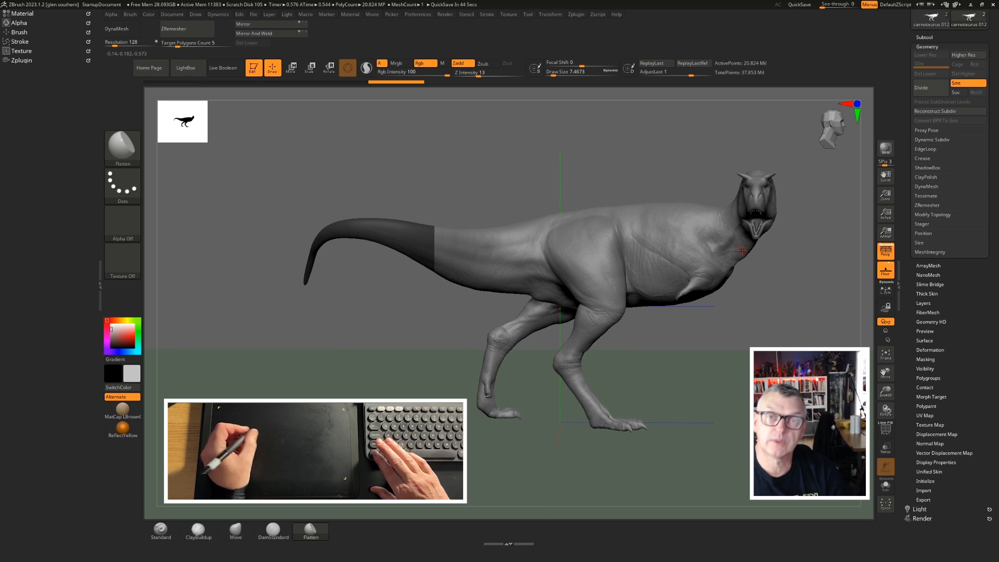
Step: Switch the masking brush to MaskLasso and extend the mask towards the base of the tail
{"action": "key", "text": "ctrl"}
{"action": "left_click", "coordinate": [125, 145]}
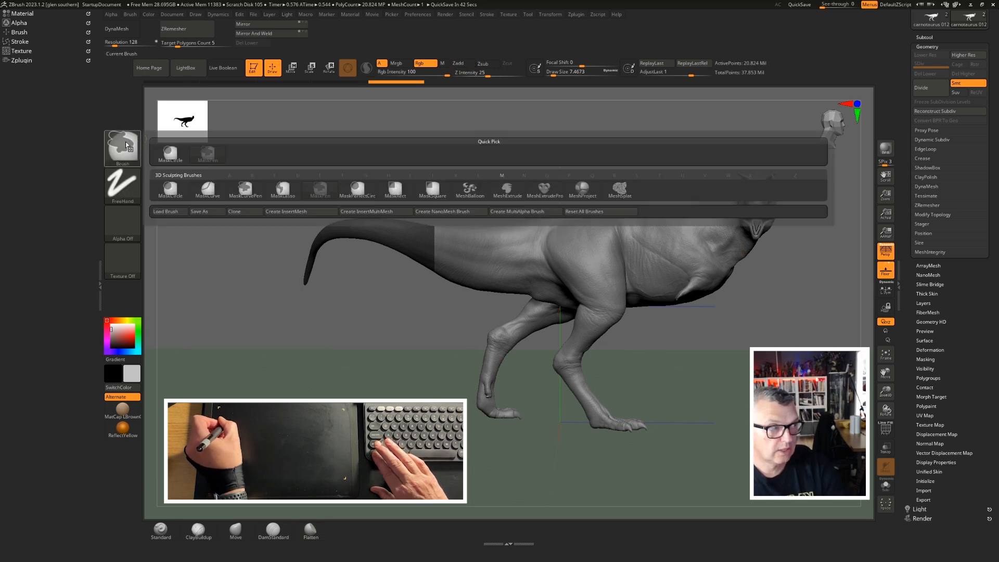
{"action": "left_click", "coordinate": [132, 148]}
{"action": "left_click", "coordinate": [121, 147]}
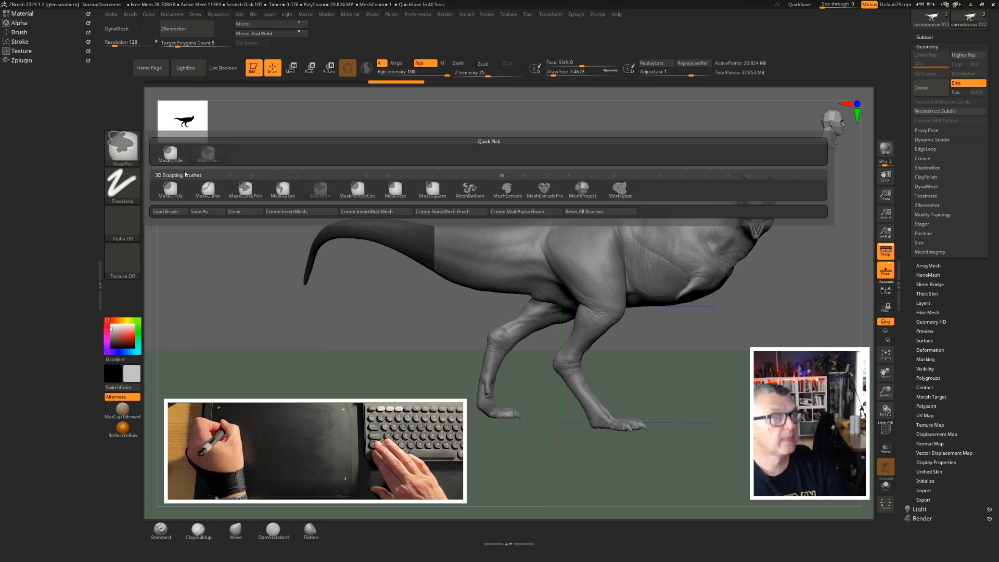
{"action": "left_click", "coordinate": [283, 192]}
{"action": "mouse_move", "coordinate": [424, 159]}
{"action": "left_mouse_down", "text": "ctrl"}
{"action": "mouse_move", "coordinate": [531, 203]}
{"action": "mouse_move", "coordinate": [520, 249]}
{"action": "mouse_move", "coordinate": [466, 302]}
{"action": "mouse_move", "coordinate": [224, 208]}
{"action": "mouse_move", "coordinate": [498, 225]}
{"action": "left_mouse_up", "text": "ctrl"}
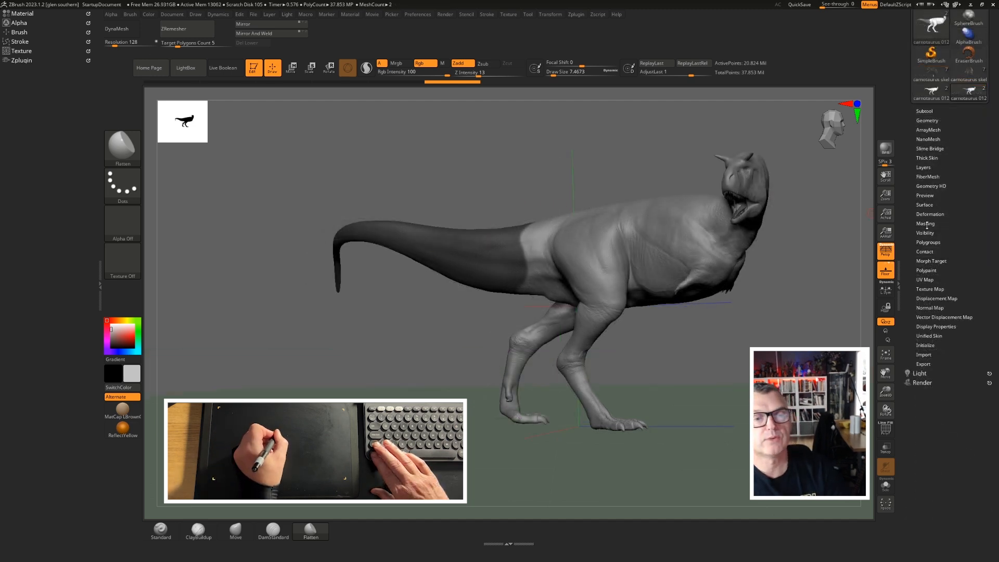
Step: Hide the unmasked part of the carnotaurus to isolate the tail and show the whole model again
{"action": "left_click", "coordinate": [925, 232]}
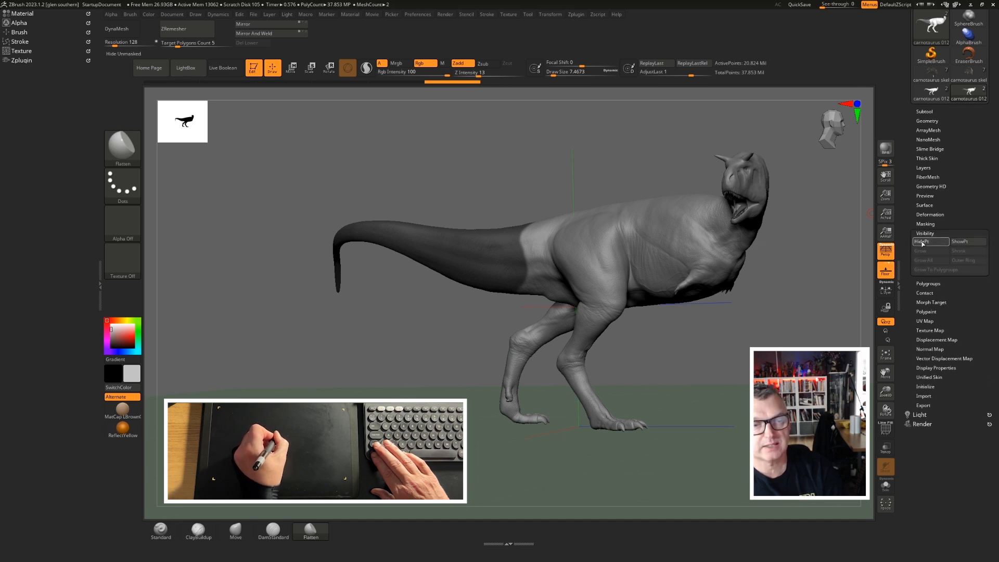
{"action": "left_click", "coordinate": [922, 242]}
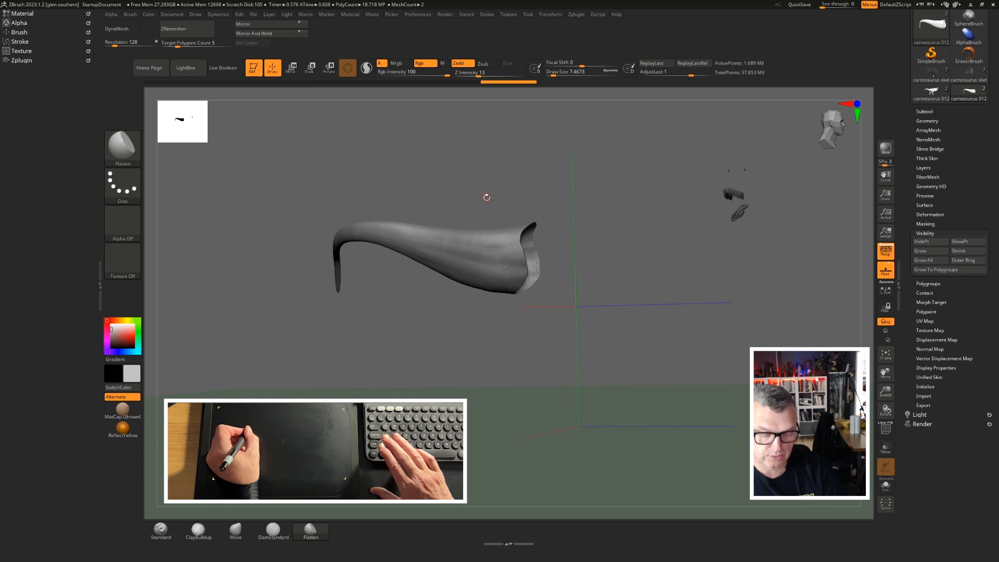
{"action": "key", "text": "ctrl+shift"}
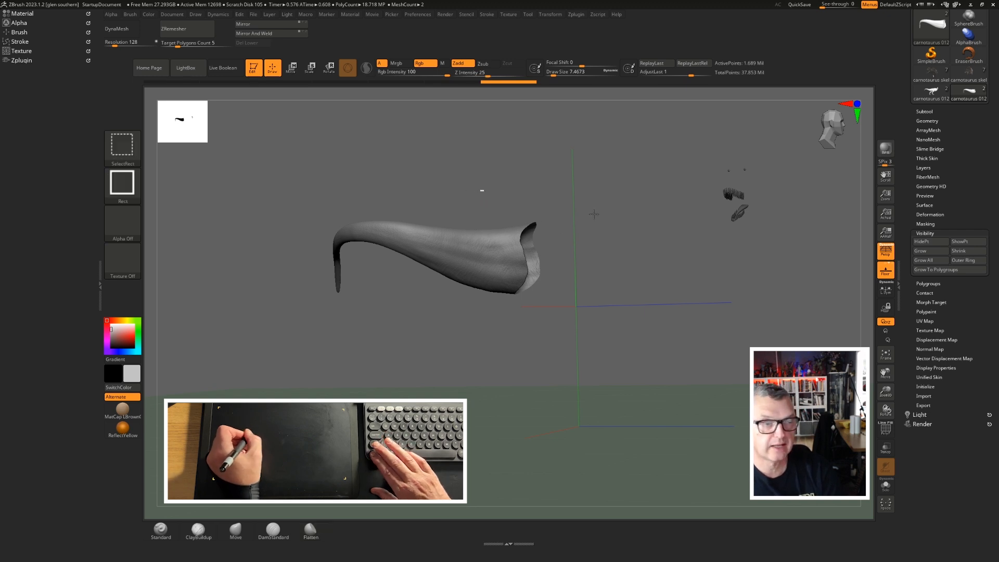
{"action": "left_click", "coordinate": [570, 229], "text": "ctrl+shift"}
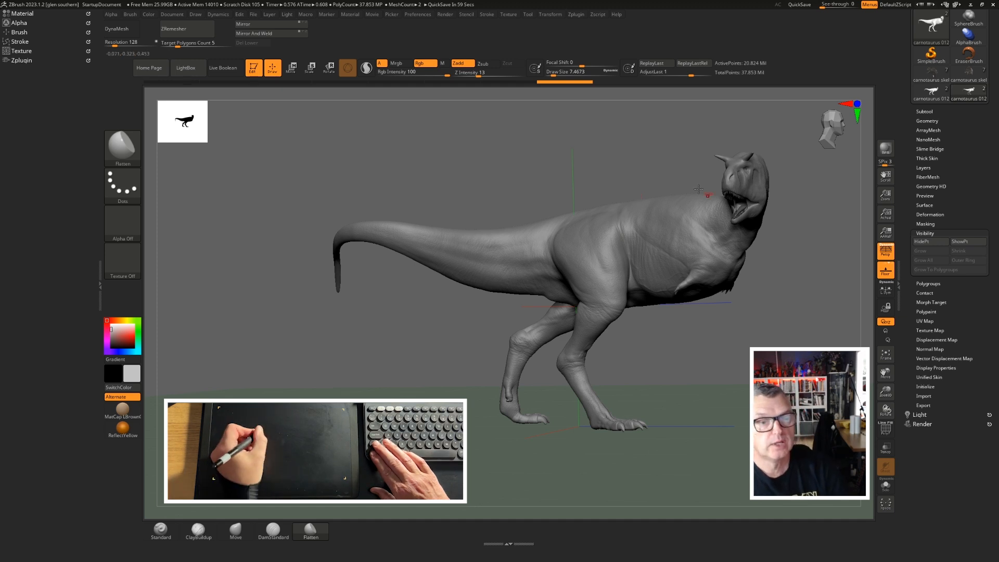
Step: Dock the HidePt visibility control beside Del Lower
{"action": "left_click_drag", "start_coordinate": [437, 185], "coordinate": [443, 201]}
{"action": "key", "text": "ctrl+shift"}
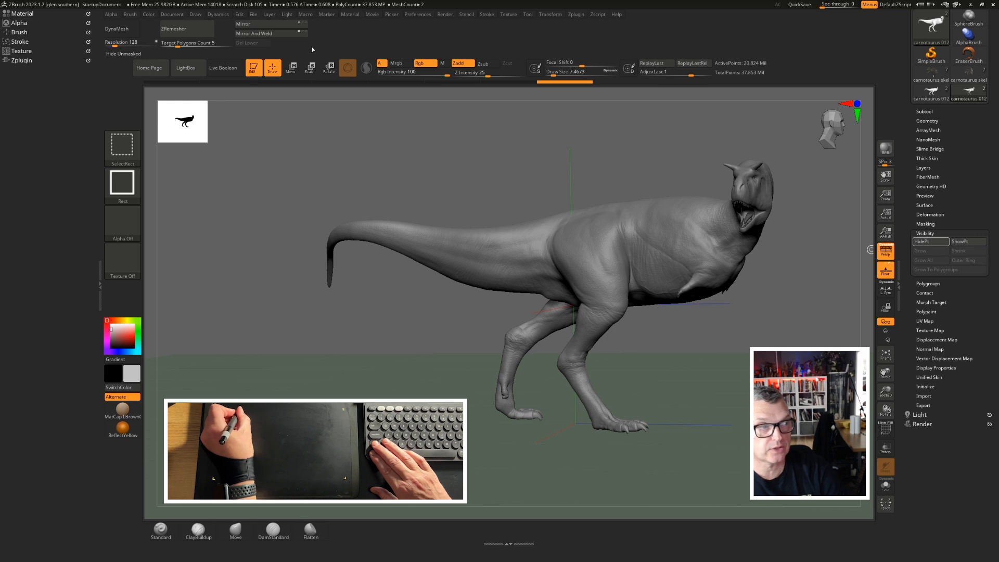
{"action": "key", "text": "ctrl"}
{"action": "mouse_move", "coordinate": [654, 184]}
{"action": "left_mouse_down", "text": "ctrl+alt"}
{"action": "mouse_move", "coordinate": [293, 44]}
{"action": "mouse_move", "coordinate": [263, 44]}
{"action": "mouse_move", "coordinate": [281, 44]}
{"action": "left_mouse_up", "text": "ctrl+alt"}
Step: Mask the tail, hide the unmasked body with the docked HidePt and collapse the visibility settings
{"action": "mouse_move", "coordinate": [416, 183]}
{"action": "left_mouse_down", "text": "ctrl+shift"}
{"action": "mouse_move", "coordinate": [502, 244]}
{"action": "mouse_move", "coordinate": [218, 313]}
{"action": "mouse_move", "coordinate": [309, 180]}
{"action": "left_mouse_up", "text": "ctrl+shift"}
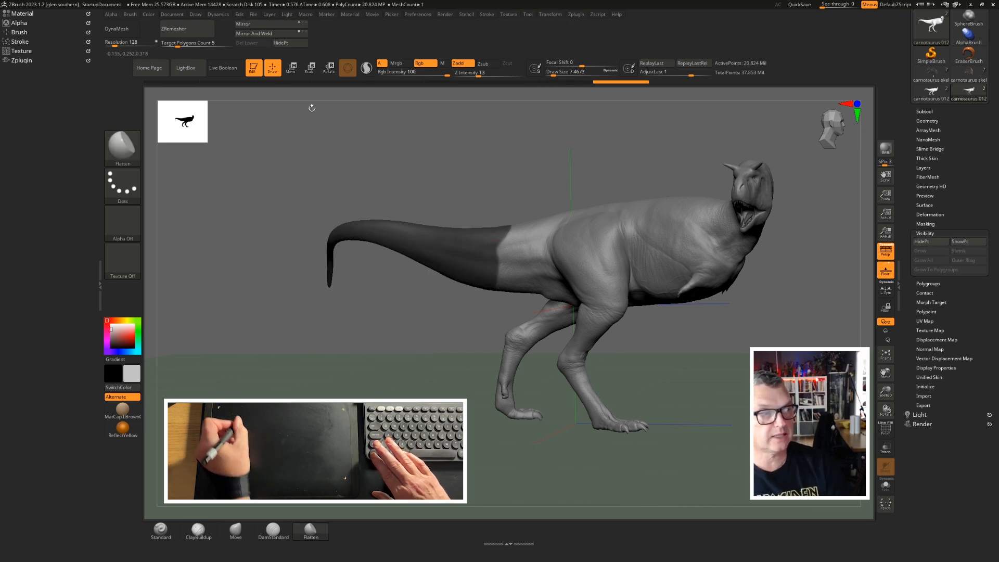
{"action": "left_click", "coordinate": [282, 43]}
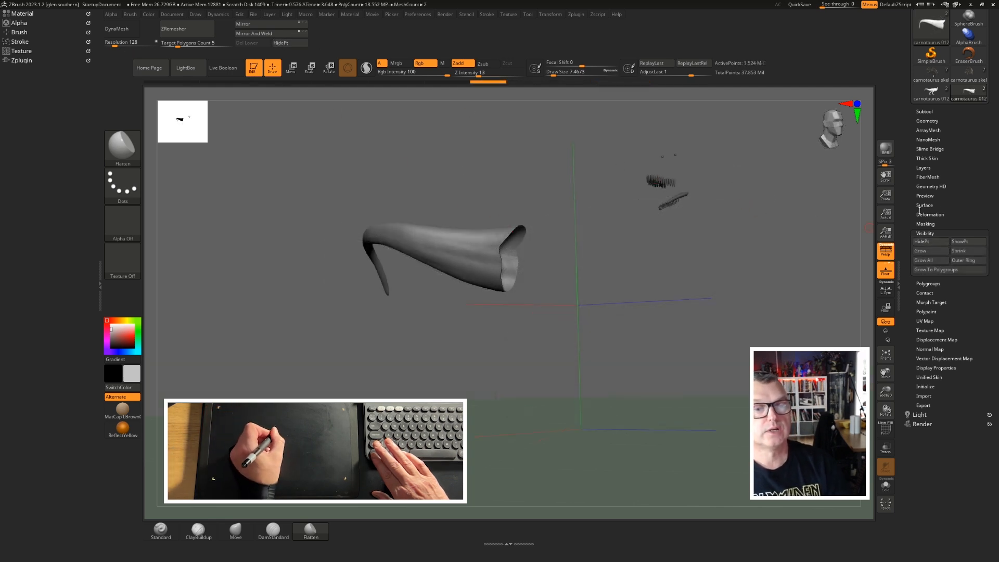
{"action": "left_click", "coordinate": [926, 233]}
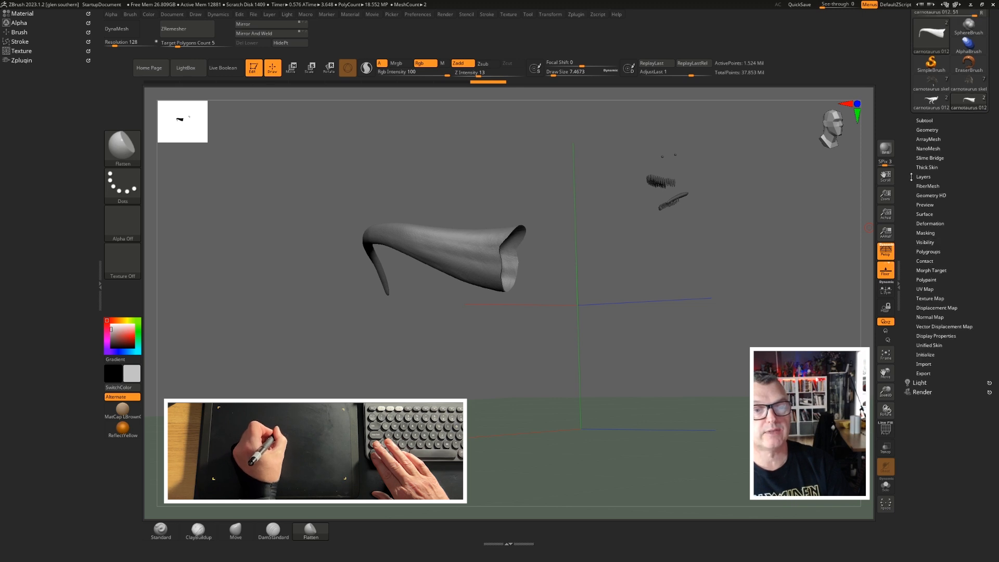
Step: Expand the geometry and Modify Topology settings and dock Del Hidden beside HidePt
{"action": "left_click", "coordinate": [925, 128]}
{"action": "left_click_drag", "start_coordinate": [911, 278], "coordinate": [918, 232]}
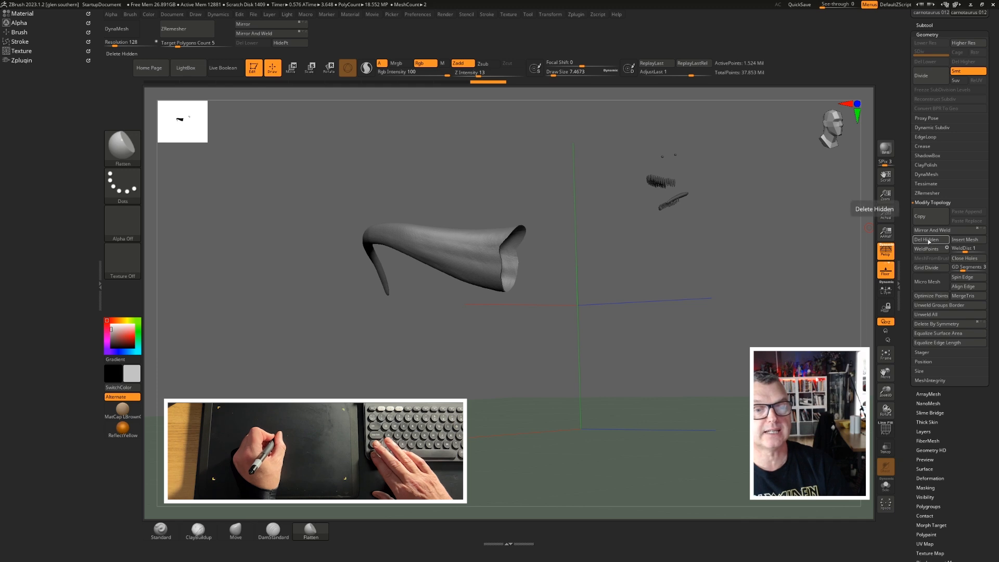
{"action": "mouse_move", "coordinate": [929, 241]}
{"action": "left_mouse_down", "text": "ctrl+alt"}
{"action": "mouse_move", "coordinate": [835, 233]}
{"action": "mouse_move", "coordinate": [330, 93]}
{"action": "mouse_move", "coordinate": [329, 46]}
{"action": "left_mouse_up", "text": "ctrl+alt"}
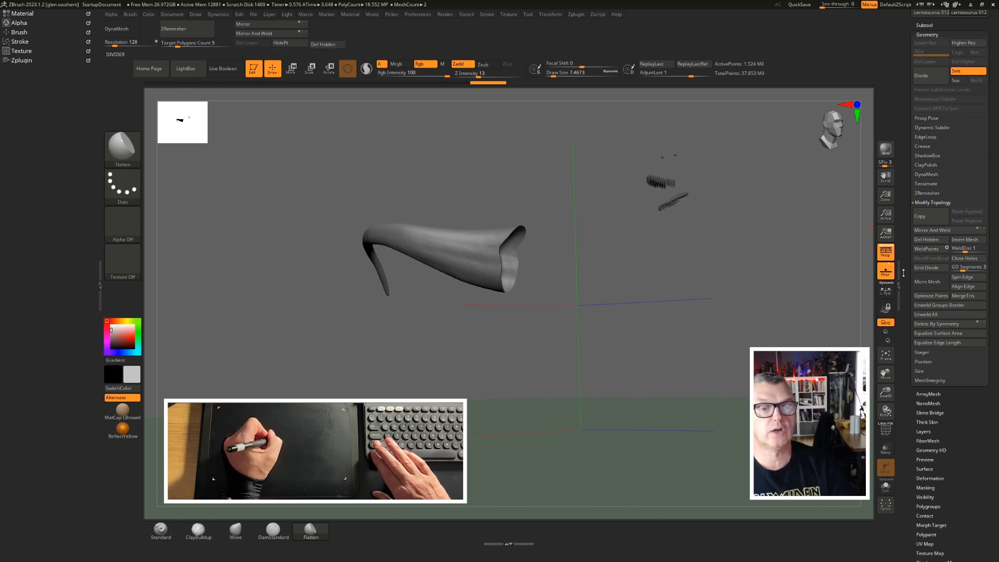
{"action": "scroll", "coordinate": [903, 253], "scroll_direction": "up", "scroll_amount": 2}
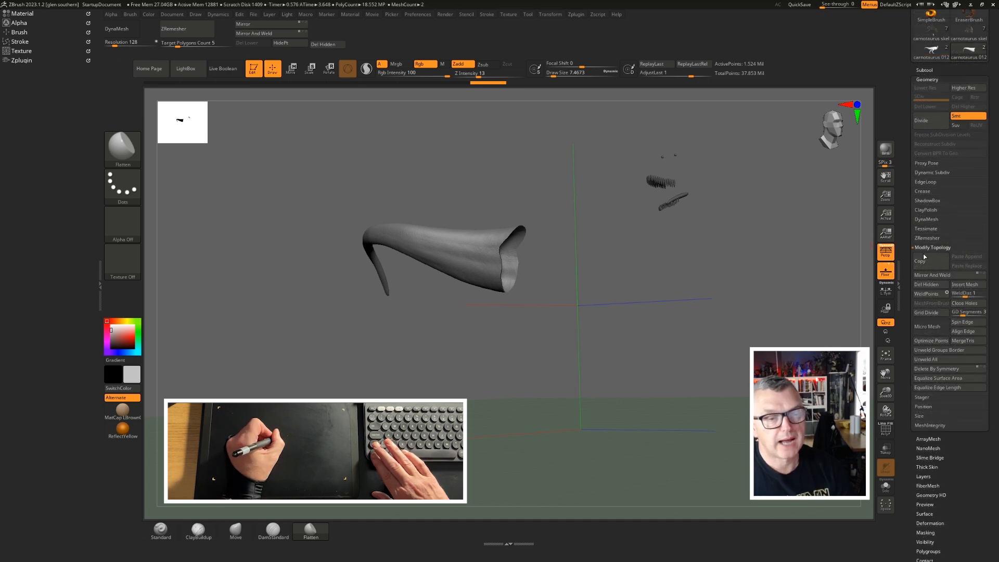
Step: Dock Close Holes beside Del Hidden and collapse the geometry settings
{"action": "mouse_move", "coordinate": [957, 303]}
{"action": "left_mouse_down", "text": "ctrl+alt"}
{"action": "mouse_move", "coordinate": [903, 294]}
{"action": "mouse_move", "coordinate": [431, 121]}
{"action": "mouse_move", "coordinate": [361, 44]}
{"action": "left_mouse_up", "text": "ctrl+alt"}
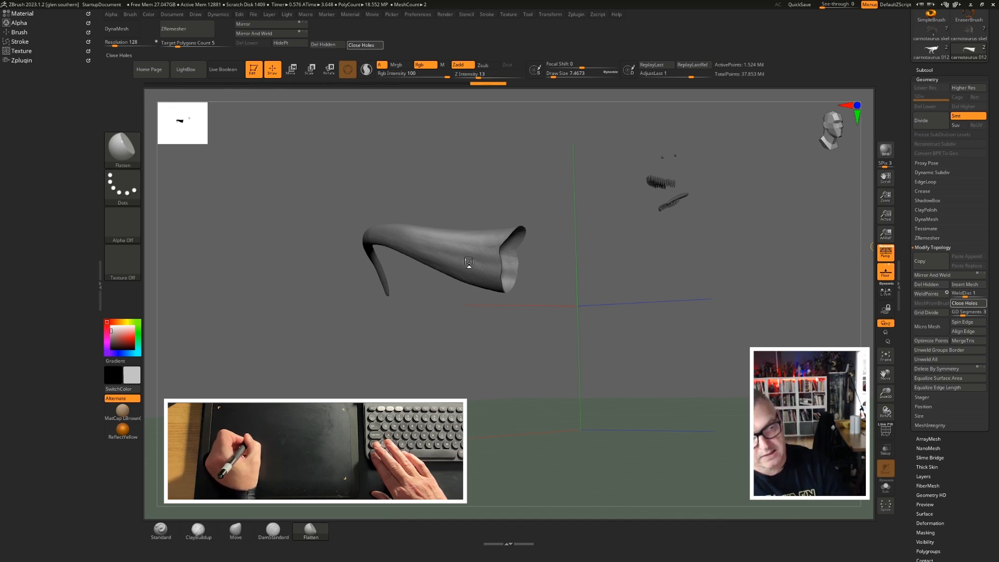
{"action": "mouse_move", "coordinate": [520, 259]}
{"action": "right_mouse_down"}
{"action": "mouse_move", "coordinate": [573, 250]}
{"action": "mouse_move", "coordinate": [604, 274]}
{"action": "mouse_move", "coordinate": [545, 187]}
{"action": "mouse_move", "coordinate": [564, 192]}
{"action": "mouse_move", "coordinate": [507, 213]}
{"action": "mouse_move", "coordinate": [526, 244]}
{"action": "right_mouse_up"}
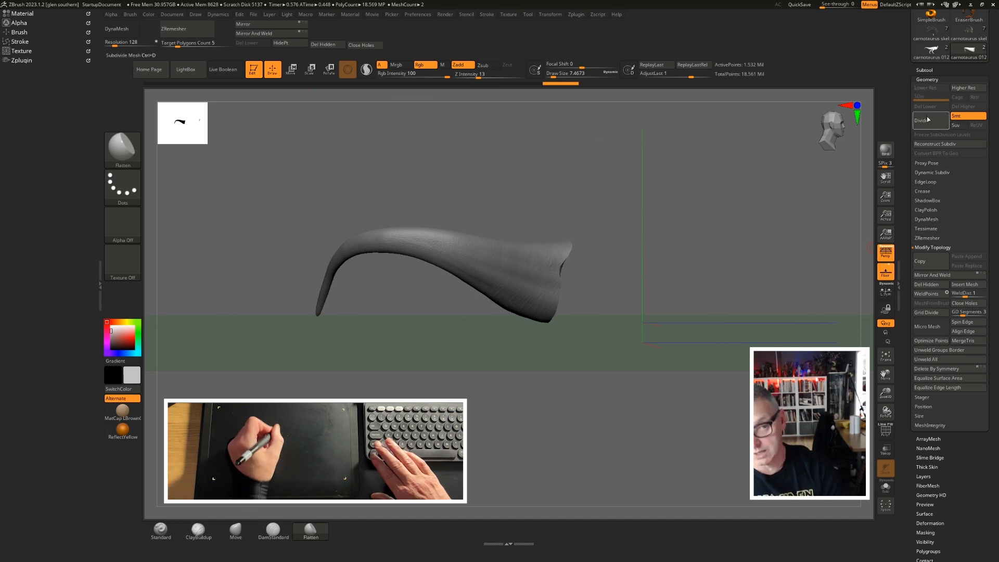
{"action": "left_click", "coordinate": [925, 79]}
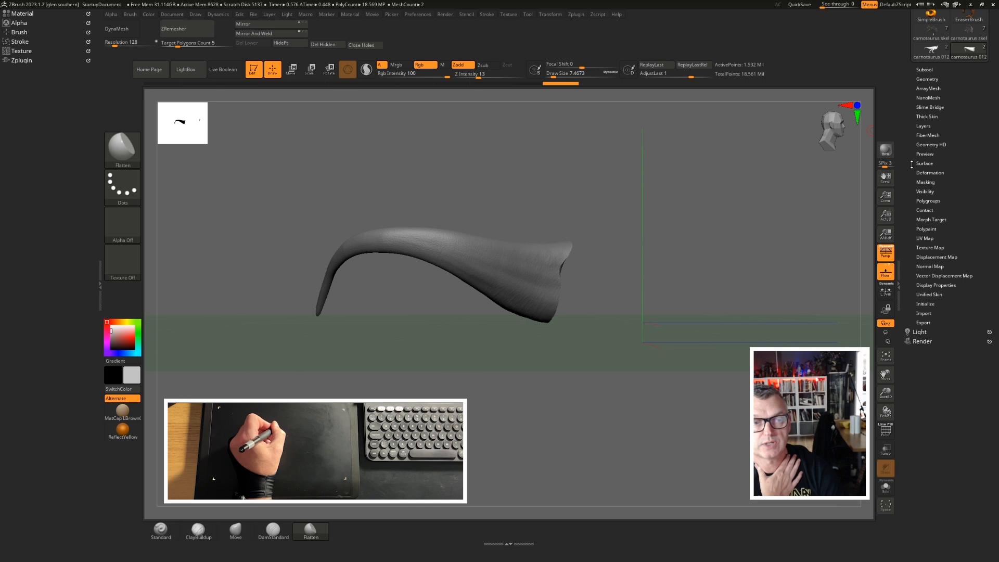
{"action": "scroll", "coordinate": [912, 165], "scroll_direction": "up", "scroll_amount": 3}
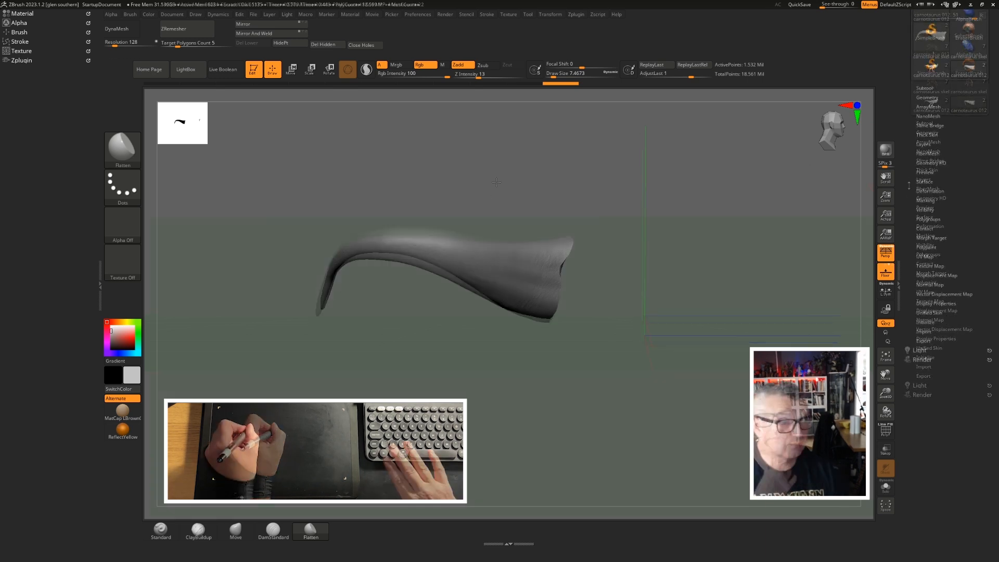
Step: Expand the geometry settings and subdivide the isolated tail mesh once
{"action": "left_click_drag", "start_coordinate": [496, 183], "coordinate": [526, 236]}
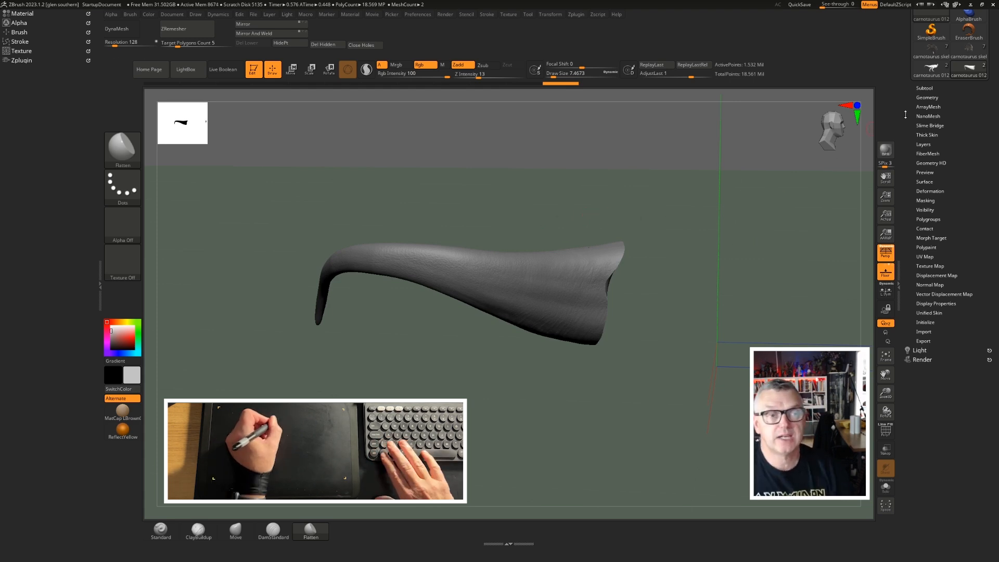
{"action": "left_click", "coordinate": [927, 98]}
{"action": "key", "text": "ctrl+d"}
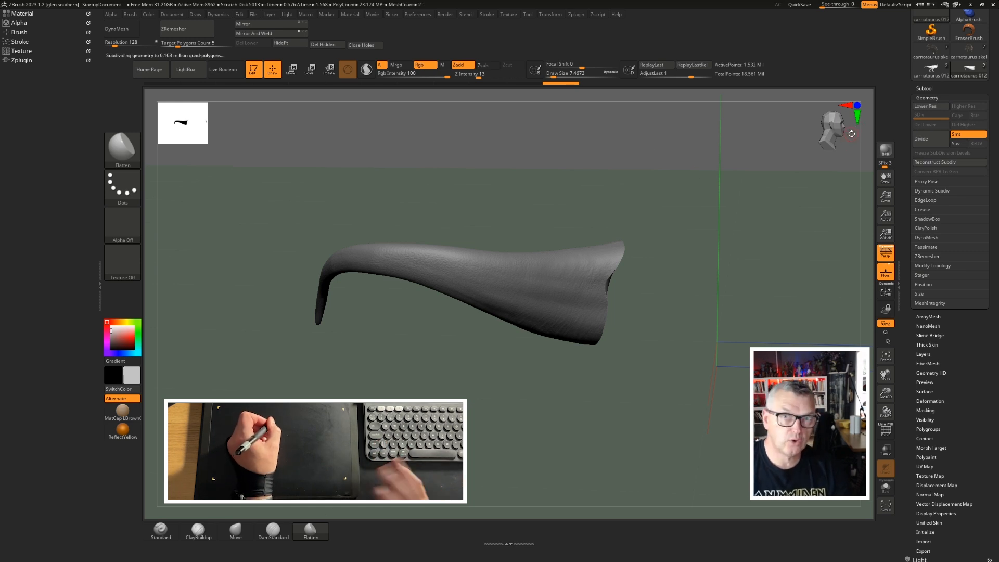
Step: Expand the subtool settings and dock All Low and All High above Del Hidden
{"action": "left_click", "coordinate": [924, 88]}
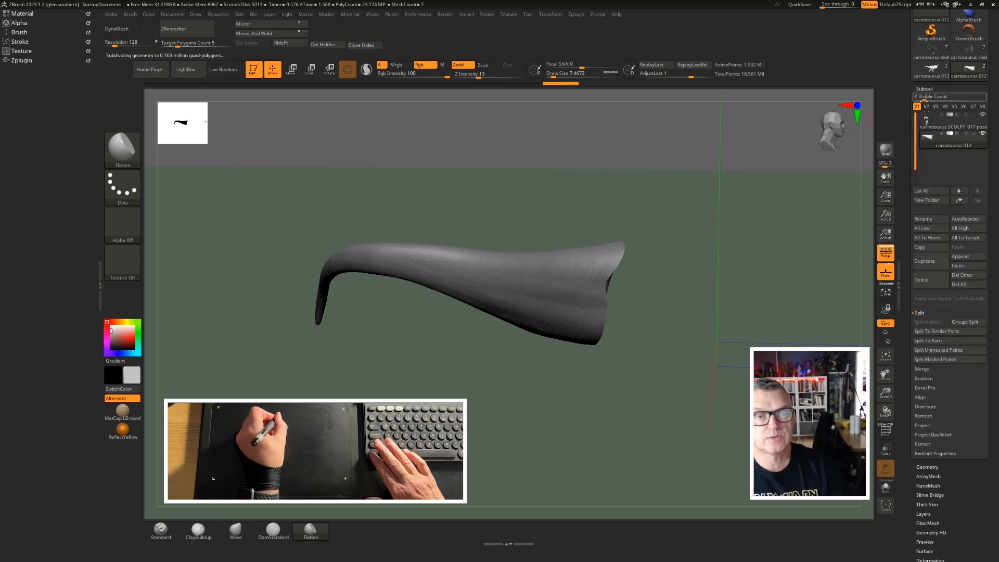
{"action": "left_click_drag", "start_coordinate": [905, 280], "coordinate": [907, 227]}
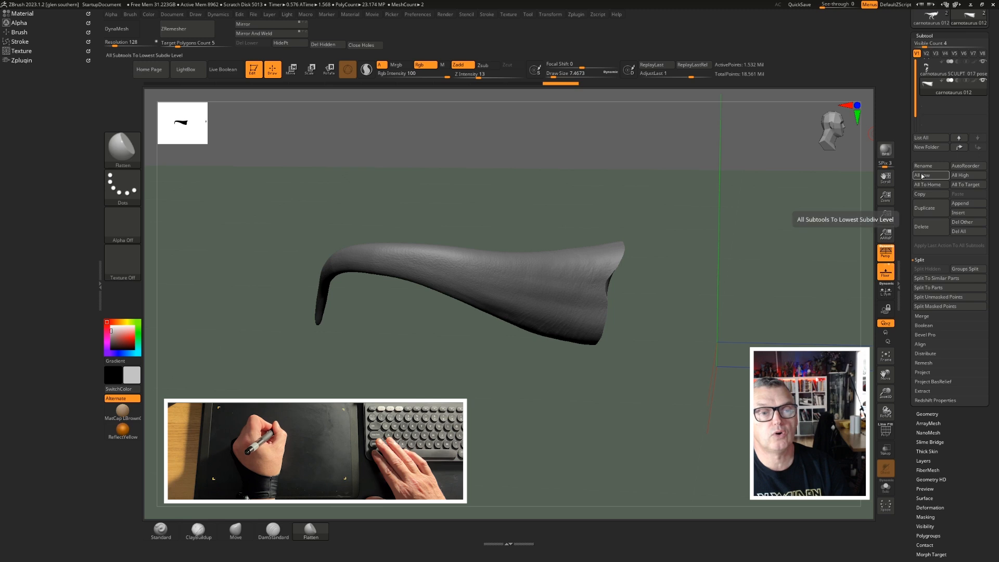
{"action": "key", "text": "ctrl"}
{"action": "left_click_drag", "start_coordinate": [925, 176], "coordinate": [319, 24], "text": "ctrl+alt"}
{"action": "left_click_drag", "start_coordinate": [968, 176], "coordinate": [323, 33], "text": "ctrl+alt"}
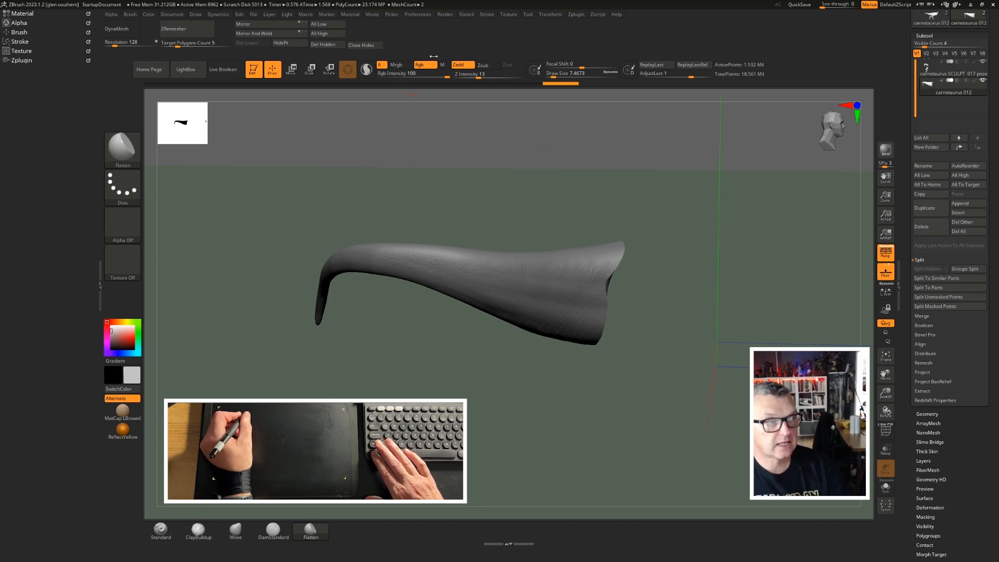
Step: Expand the polygroup settings, dock Auto Groups in the custom controls and collapse the settings again
{"action": "left_click_drag", "start_coordinate": [927, 243], "coordinate": [911, 293]}
{"action": "left_click", "coordinate": [928, 204]}
{"action": "mouse_move", "coordinate": [917, 47]}
{"action": "left_mouse_down"}
{"action": "mouse_move", "coordinate": [917, 267]}
{"action": "mouse_move", "coordinate": [572, 70]}
{"action": "mouse_move", "coordinate": [377, 34]}
{"action": "mouse_move", "coordinate": [520, 28]}
{"action": "mouse_move", "coordinate": [446, 26]}
{"action": "left_mouse_up"}
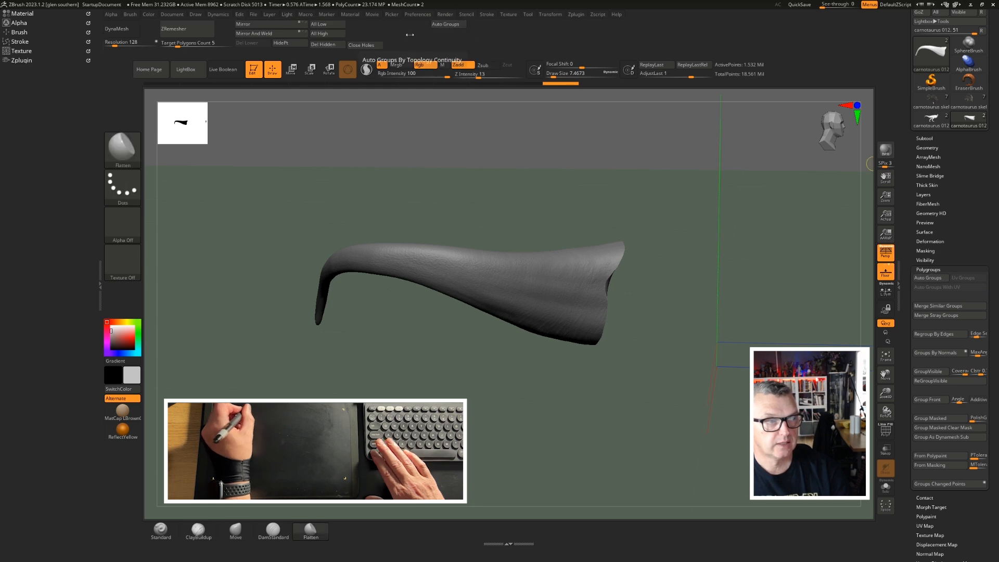
{"action": "left_click", "coordinate": [928, 269]}
Step: Expand the UV Map settings and dock Morph UV with its Bump slider beneath it, spaced apart from Auto Groups
{"action": "left_click", "coordinate": [924, 307]}
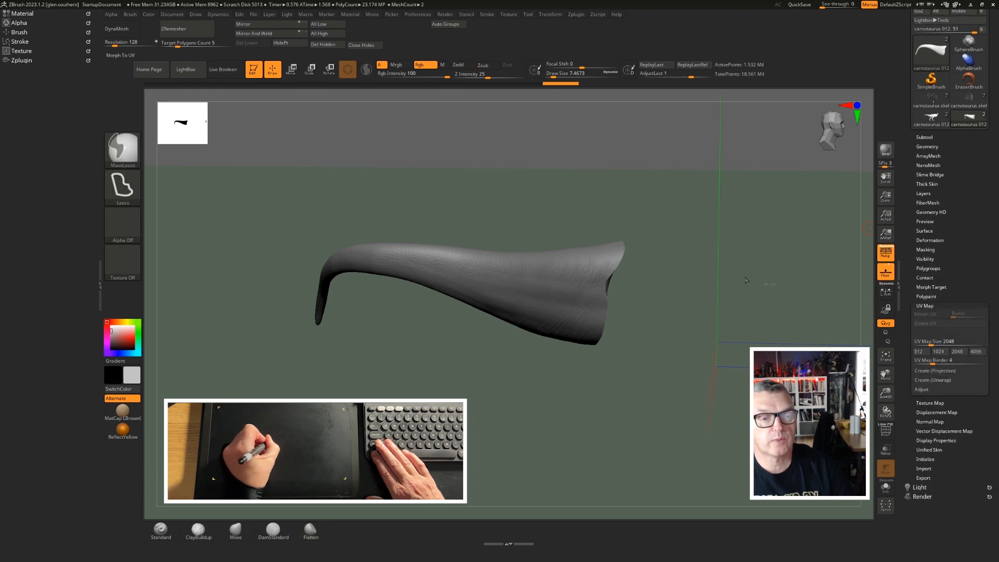
{"action": "left_click_drag", "start_coordinate": [915, 316], "coordinate": [482, 33], "text": "ctrl+alt"}
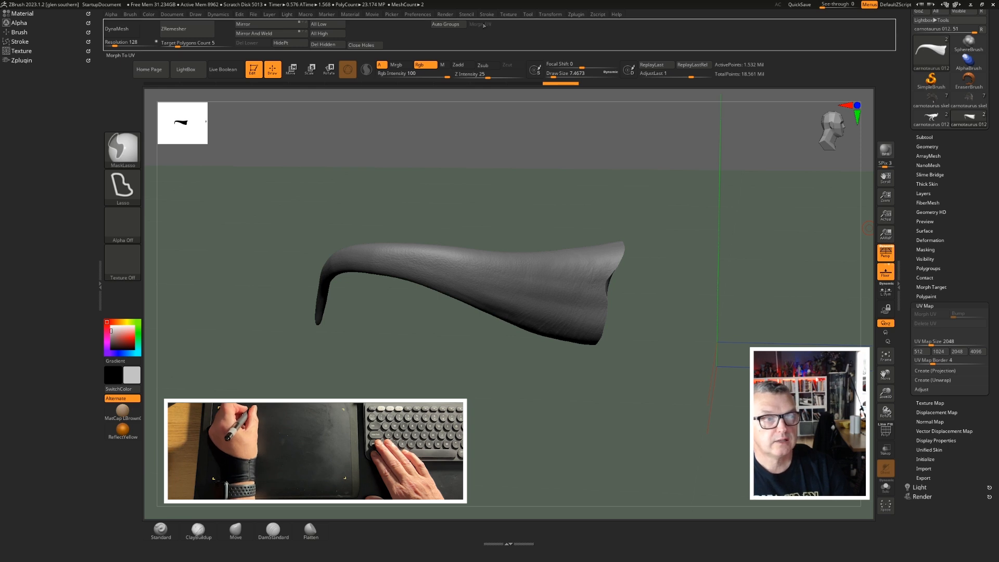
{"action": "left_click_drag", "start_coordinate": [560, 30], "coordinate": [558, 31], "text": "ctrl+alt"}
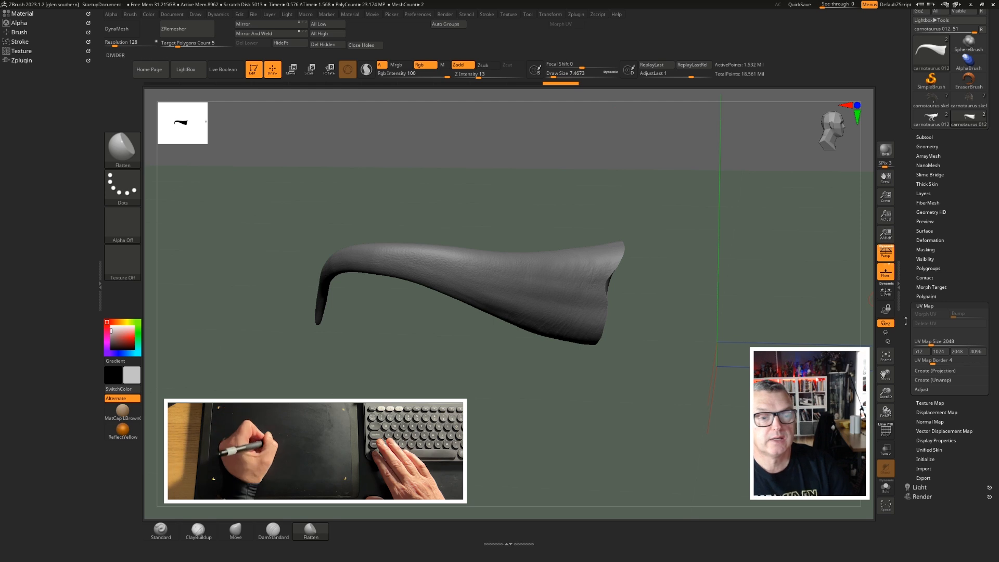
{"action": "mouse_move", "coordinate": [960, 314]}
{"action": "left_mouse_down", "text": "ctrl+alt"}
{"action": "mouse_move", "coordinate": [728, 70]}
{"action": "mouse_move", "coordinate": [554, 29]}
{"action": "left_mouse_up", "text": "ctrl+alt"}
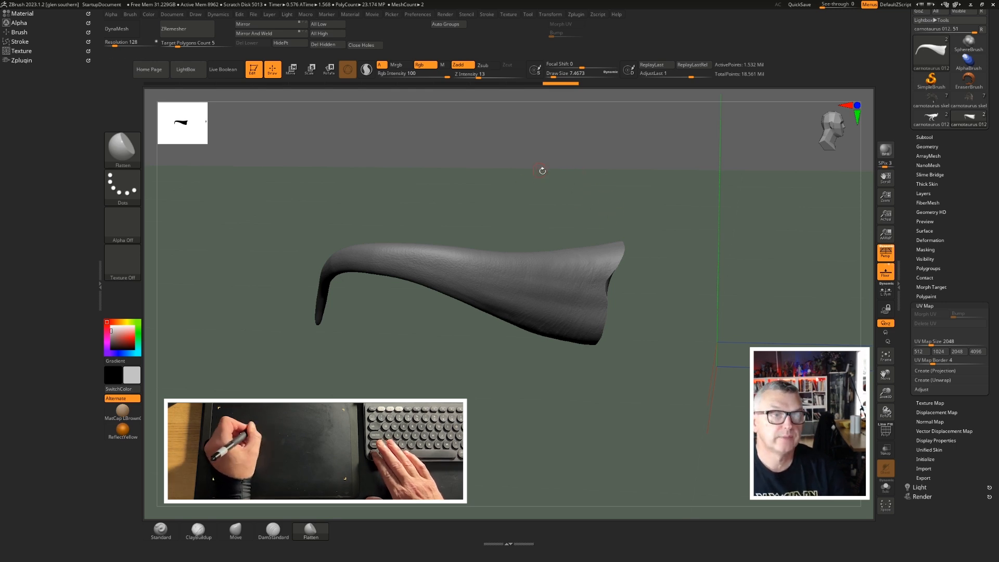
{"action": "left_click_drag", "start_coordinate": [573, 184], "coordinate": [593, 179]}
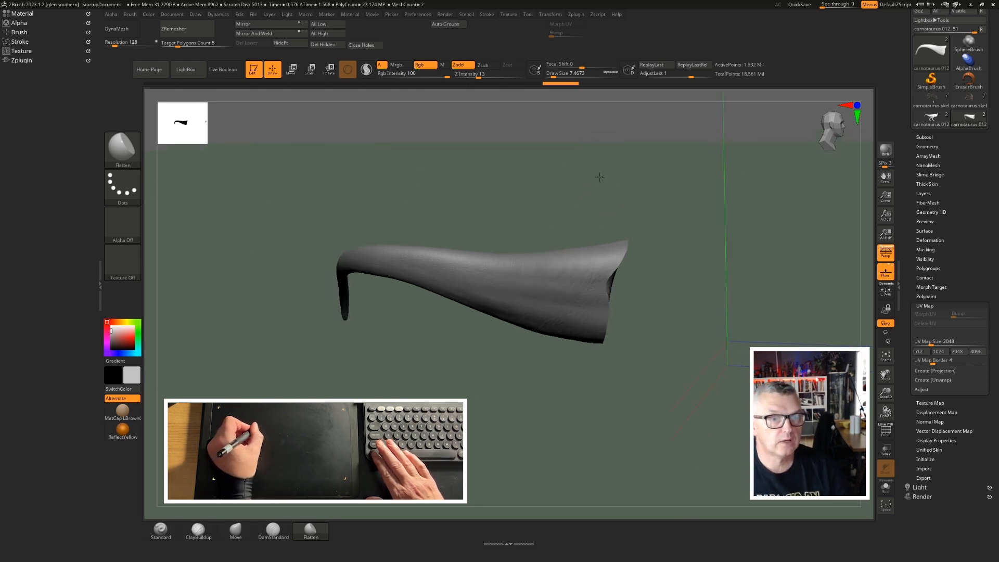
Step: Switch to the Cube3D primitive and convert it to a PolyMesh3D
{"action": "left_click", "coordinate": [924, 137]}
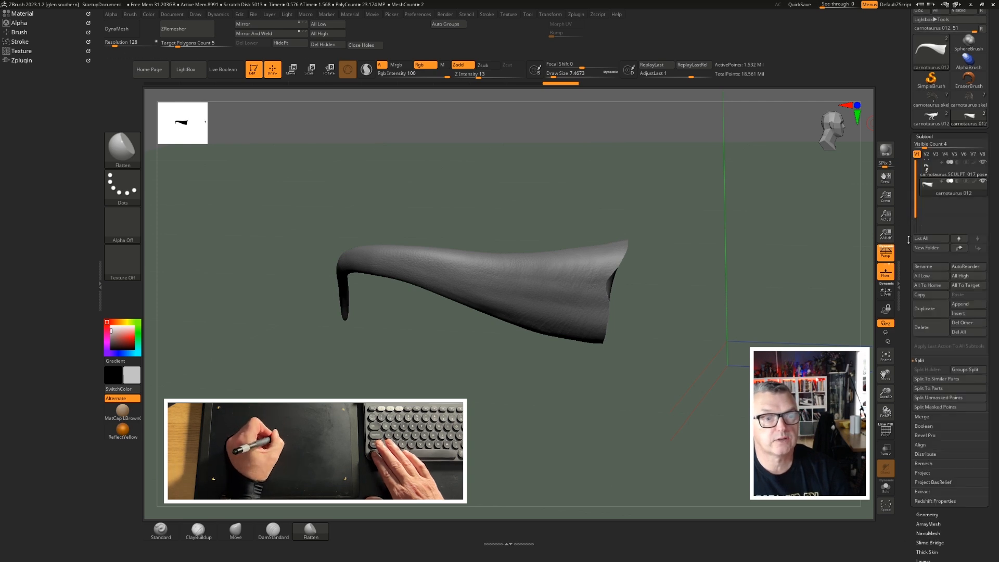
{"action": "left_click", "coordinate": [931, 58]}
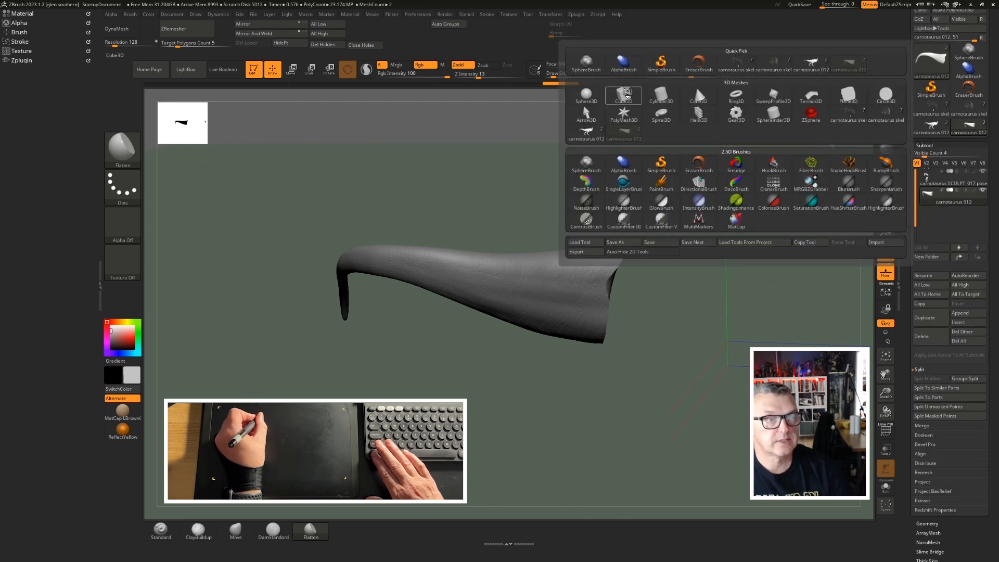
{"action": "left_click", "coordinate": [627, 94]}
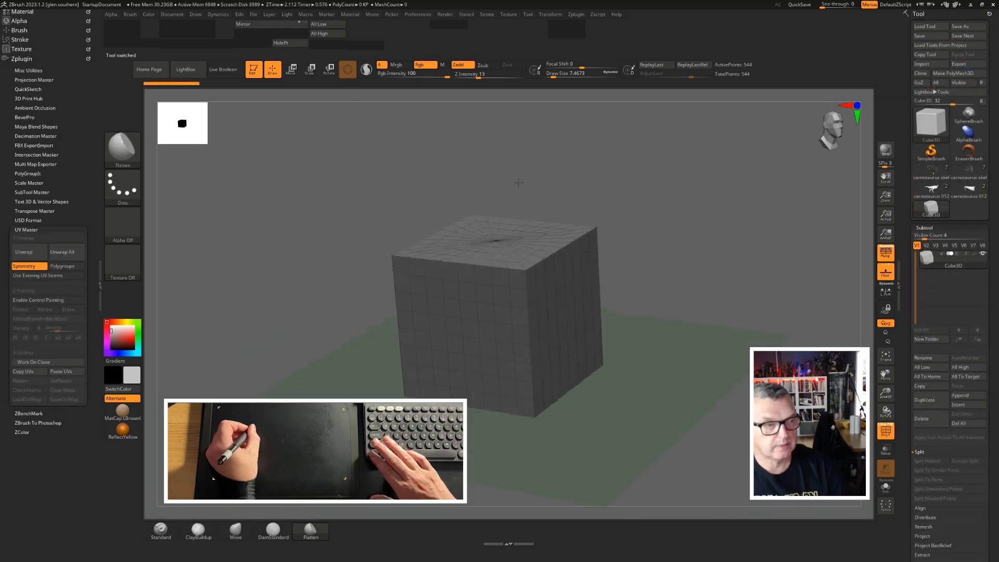
{"action": "left_click", "coordinate": [939, 73]}
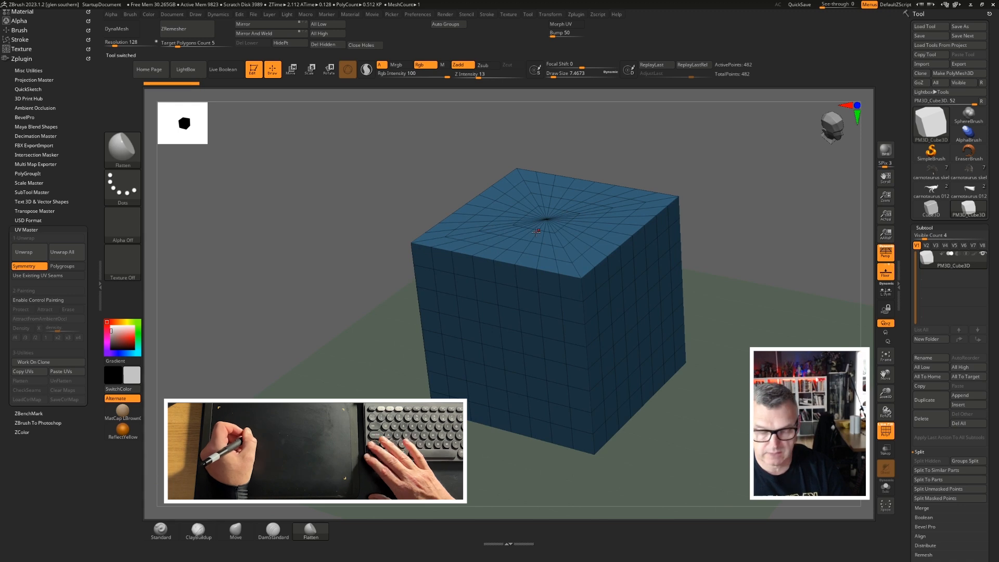
{"action": "key", "text": "shift+f"}
{"action": "key", "text": "shift+f"}
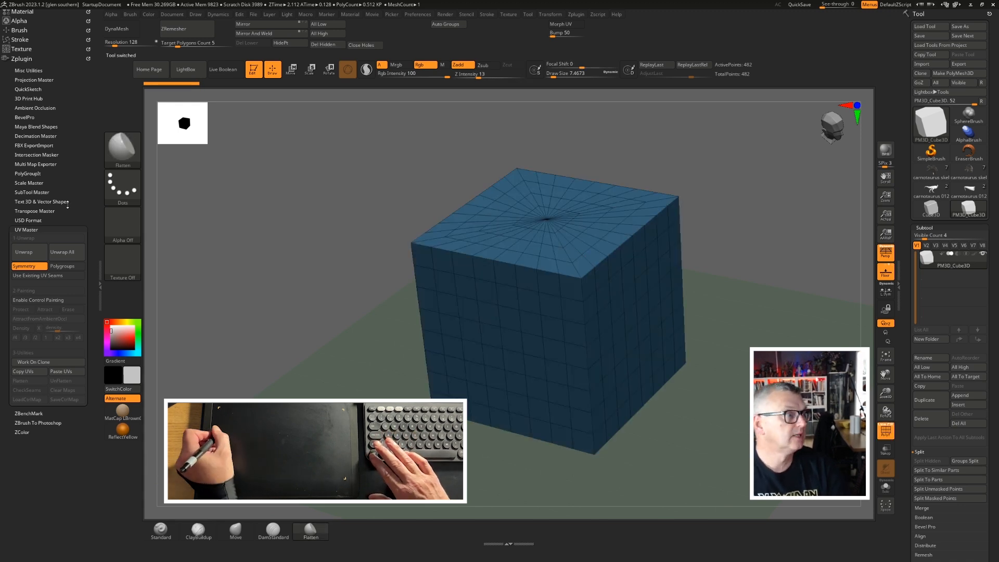
Step: Unwrap the cube's UVs with UV Master and set the docked Morph UV Bump to 0
{"action": "left_click", "coordinate": [25, 229]}
{"action": "left_click", "coordinate": [25, 229]}
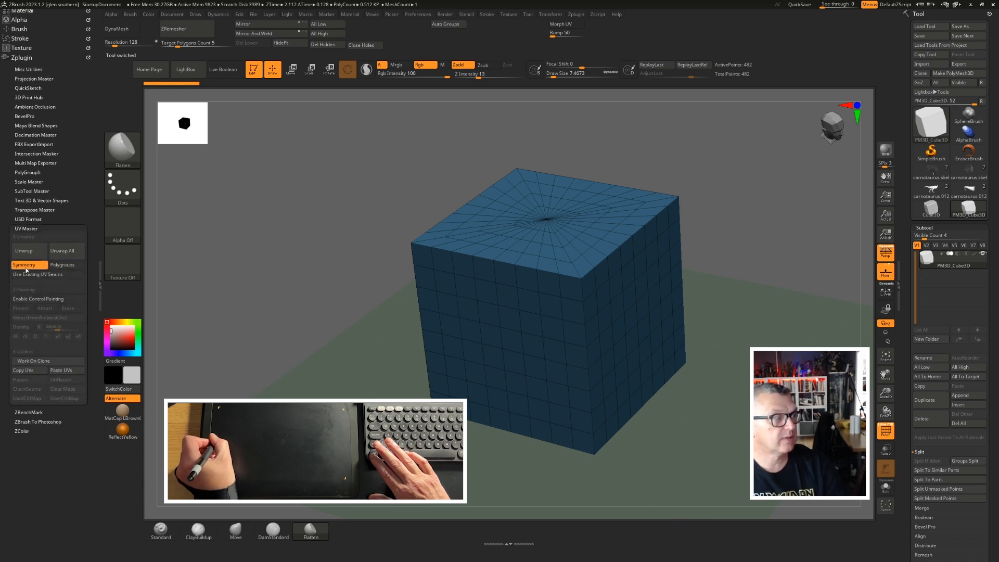
{"action": "left_click", "coordinate": [28, 252]}
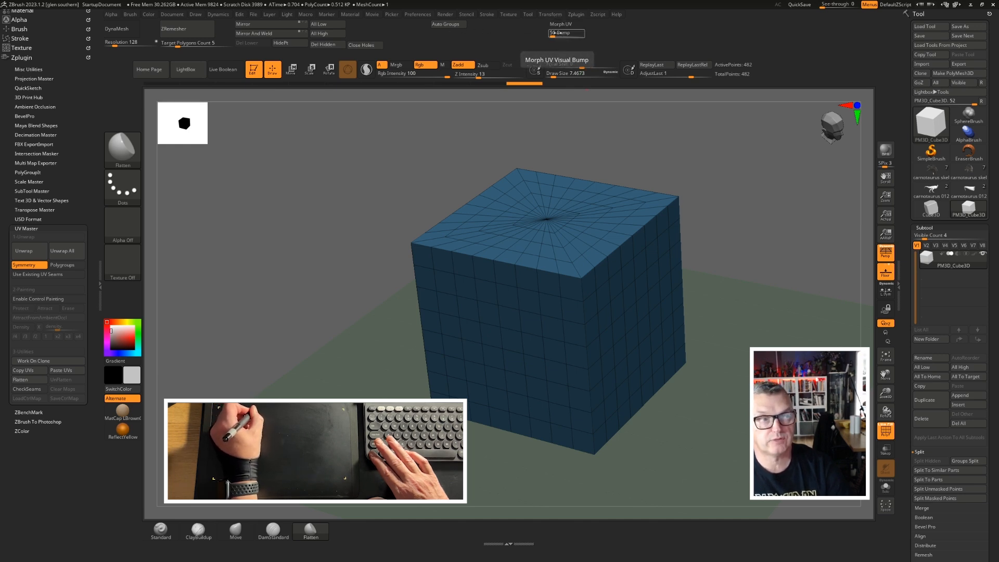
{"action": "left_click_drag", "start_coordinate": [559, 33], "coordinate": [540, 37]}
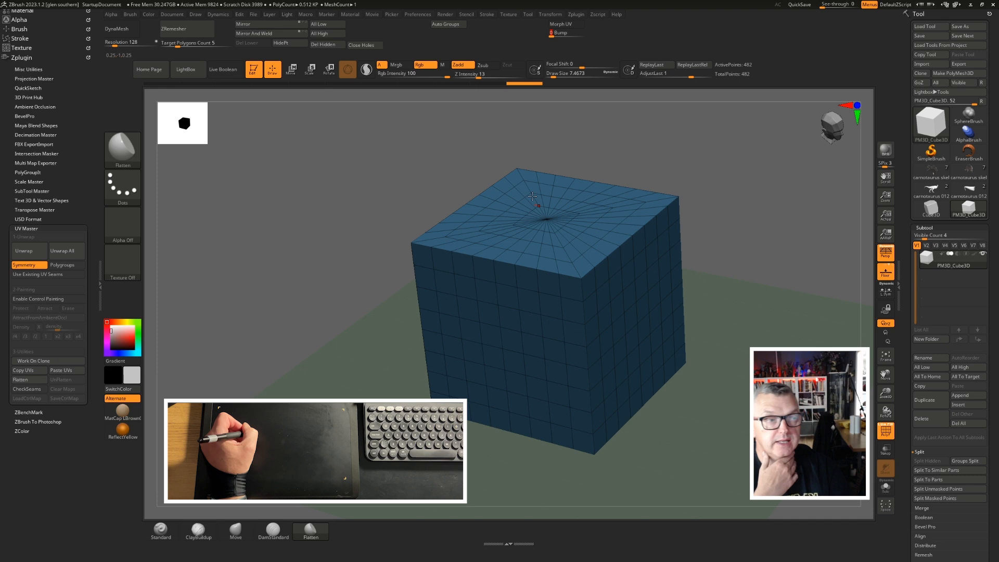
Step: Morph the cube to its flattened UV layout, examine the layout and return to the 3D shape
{"action": "left_click", "coordinate": [559, 25]}
{"action": "left_click_drag", "start_coordinate": [672, 219], "coordinate": [738, 207]}
{"action": "right_click_drag", "start_coordinate": [738, 207], "coordinate": [666, 190], "text": "ctrl"}
{"action": "left_click_drag", "start_coordinate": [666, 189], "coordinate": [645, 203], "text": "shift"}
{"action": "mouse_move", "coordinate": [645, 203]}
{"action": "right_mouse_down", "text": "ctrl"}
{"action": "mouse_move", "coordinate": [646, 223]}
{"action": "mouse_move", "coordinate": [708, 203]}
{"action": "right_mouse_up", "text": "ctrl"}
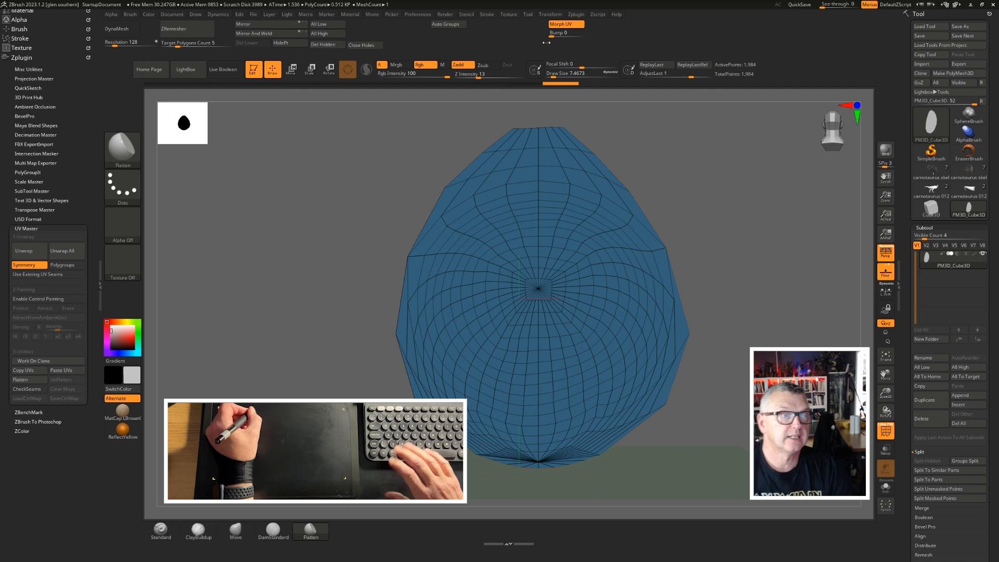
{"action": "left_click", "coordinate": [566, 24]}
{"action": "right_click_drag", "start_coordinate": [694, 252], "coordinate": [661, 276]}
{"action": "right_click_drag", "start_coordinate": [585, 205], "coordinate": [635, 182], "text": "ctrl"}
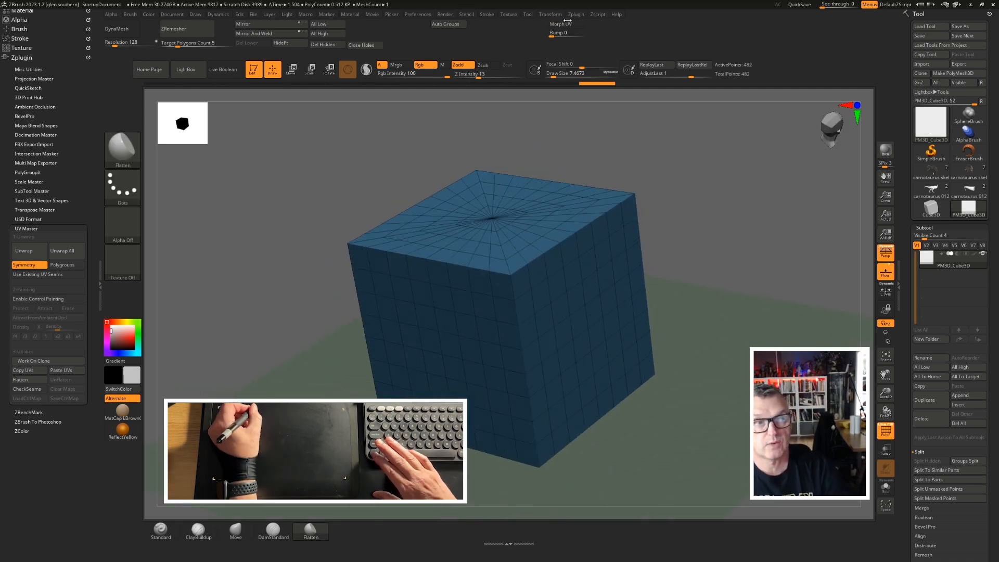
{"action": "right_click_drag", "start_coordinate": [707, 196], "coordinate": [723, 196]}
Step: Expand the display properties, dock Double beside Morph UV and turn on double-sided display for the cube
{"action": "left_click", "coordinate": [924, 227]}
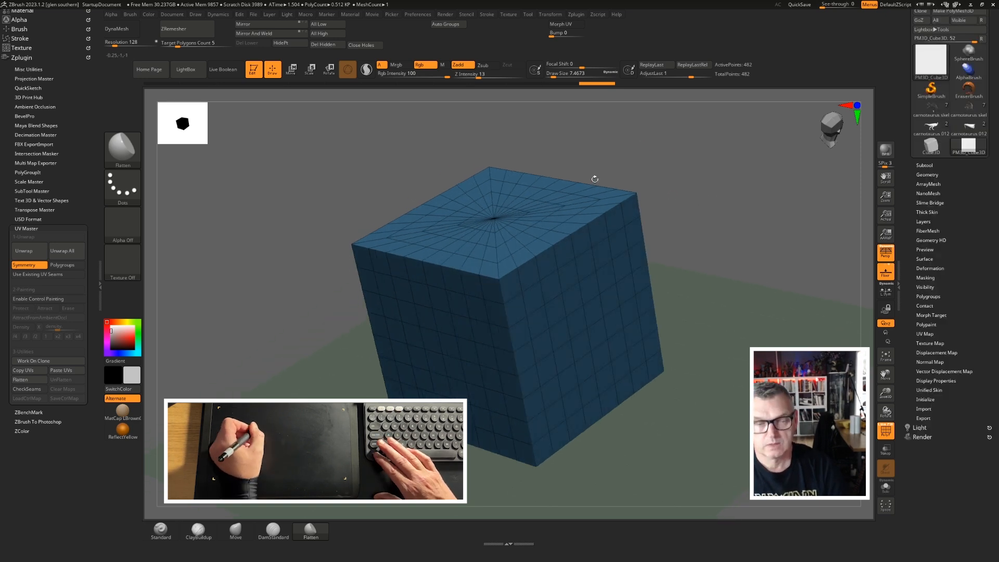
{"action": "left_click", "coordinate": [928, 380]}
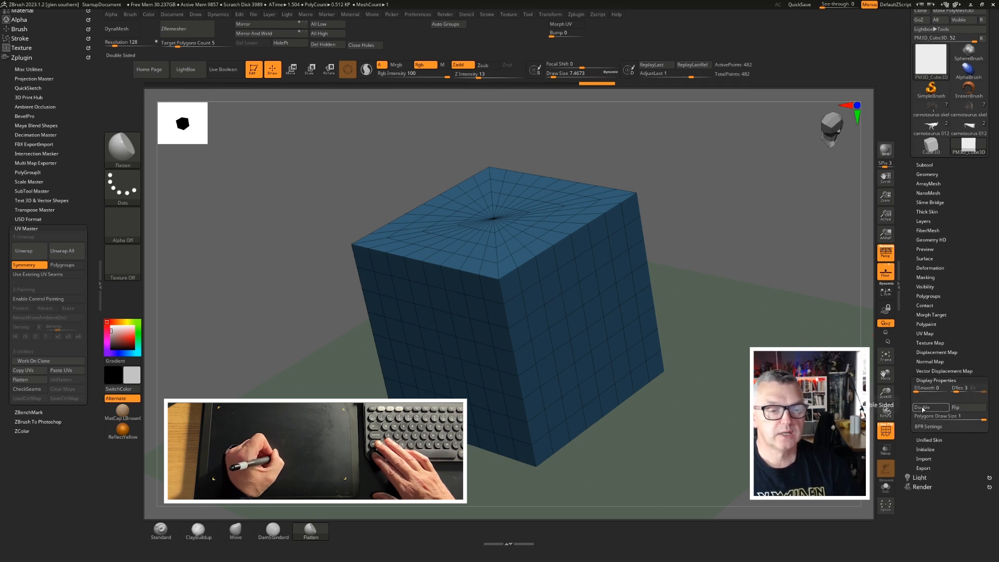
{"action": "key", "text": "ctrl"}
{"action": "left_click_drag", "start_coordinate": [623, 102], "coordinate": [598, 30], "text": "ctrl+alt"}
{"action": "left_click", "coordinate": [599, 26]}
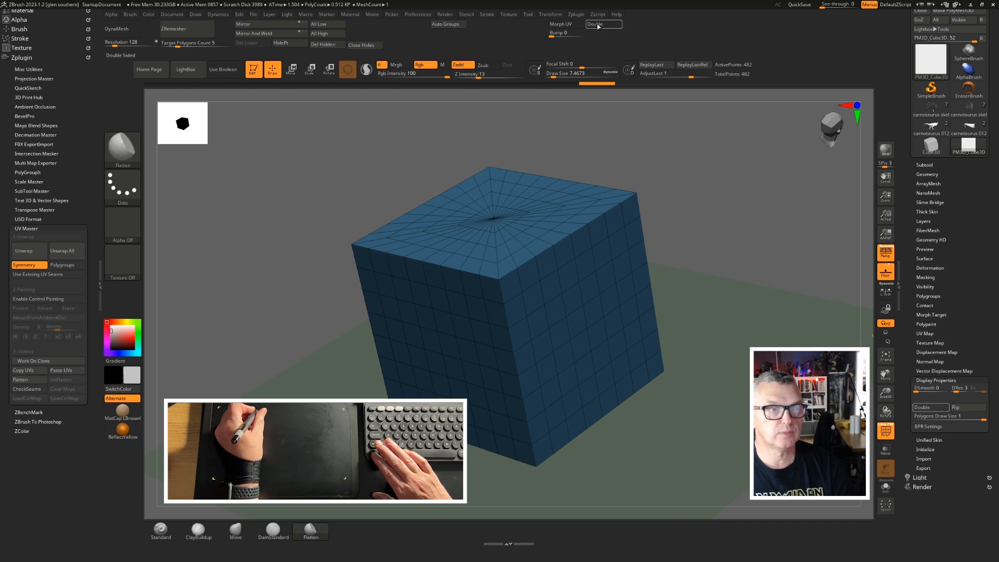
Step: Mask one side of the cube with a lasso and hide the unmasked part using the docked HidePt
{"action": "left_click_drag", "start_coordinate": [395, 180], "coordinate": [382, 177], "text": "shift"}
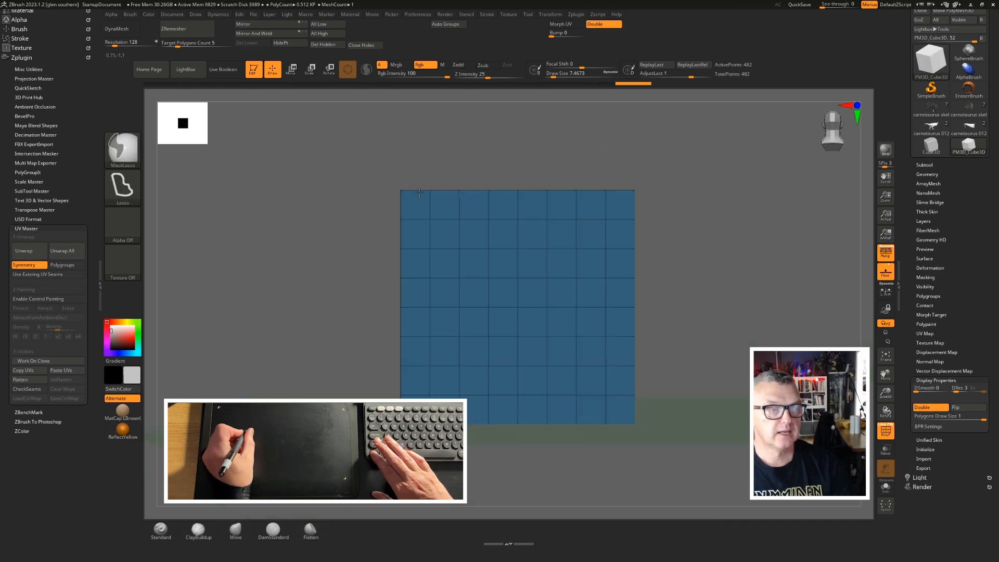
{"action": "mouse_move", "coordinate": [343, 148]}
{"action": "left_mouse_down", "text": "ctrl"}
{"action": "mouse_move", "coordinate": [504, 336]}
{"action": "mouse_move", "coordinate": [285, 227]}
{"action": "mouse_move", "coordinate": [295, 208]}
{"action": "mouse_move", "coordinate": [352, 207]}
{"action": "left_mouse_up", "text": "ctrl"}
{"action": "mouse_move", "coordinate": [528, 175]}
{"action": "left_mouse_down"}
{"action": "mouse_move", "coordinate": [543, 178]}
{"action": "mouse_move", "coordinate": [436, 126]}
{"action": "mouse_move", "coordinate": [327, 114]}
{"action": "left_mouse_up"}
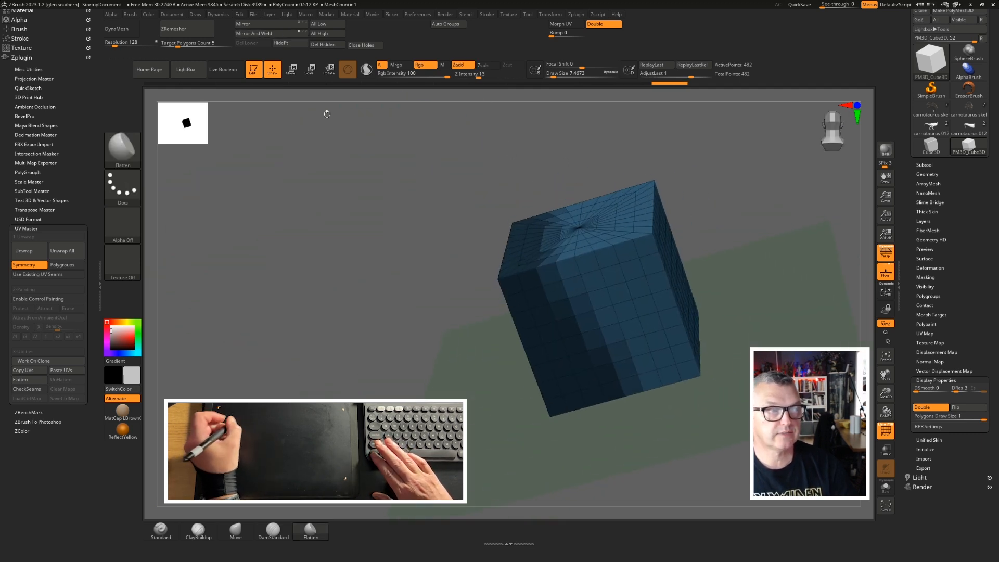
{"action": "left_click_drag", "start_coordinate": [410, 156], "coordinate": [395, 147]}
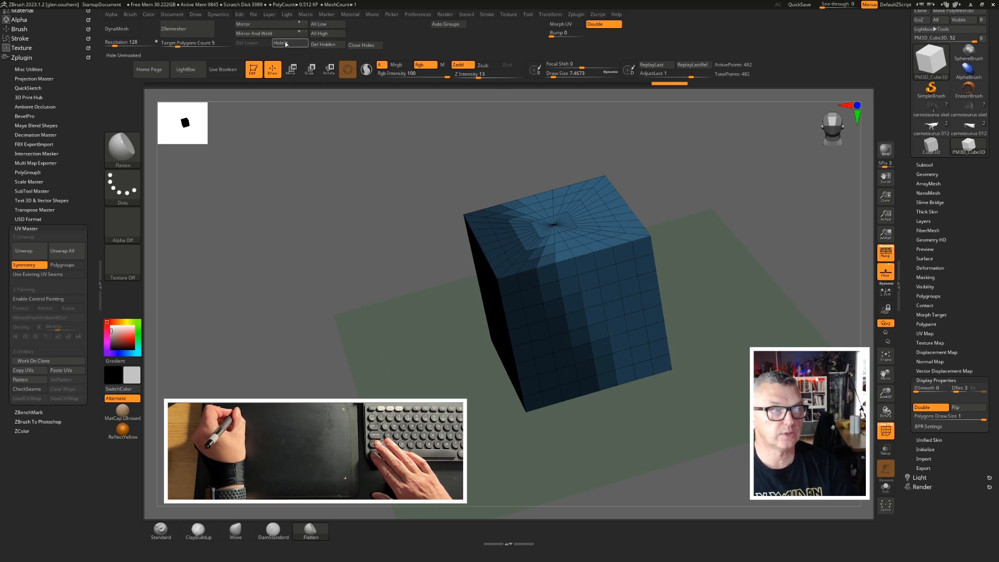
{"action": "left_click", "coordinate": [285, 43]}
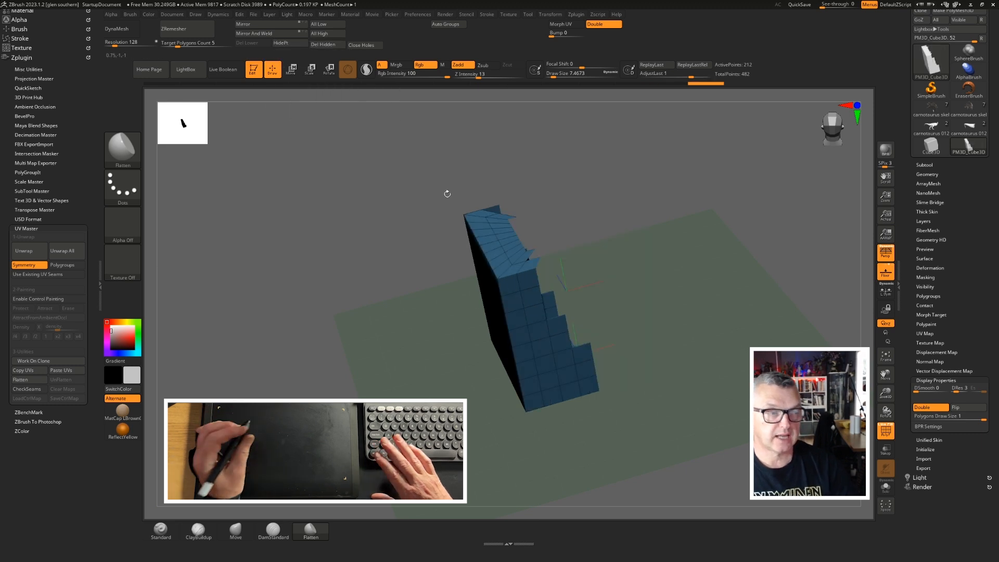
Step: Turn off double-sided display and examine the partial cube's inner faces
{"action": "left_click_drag", "start_coordinate": [621, 215], "coordinate": [440, 184]}
{"action": "left_click", "coordinate": [595, 24]}
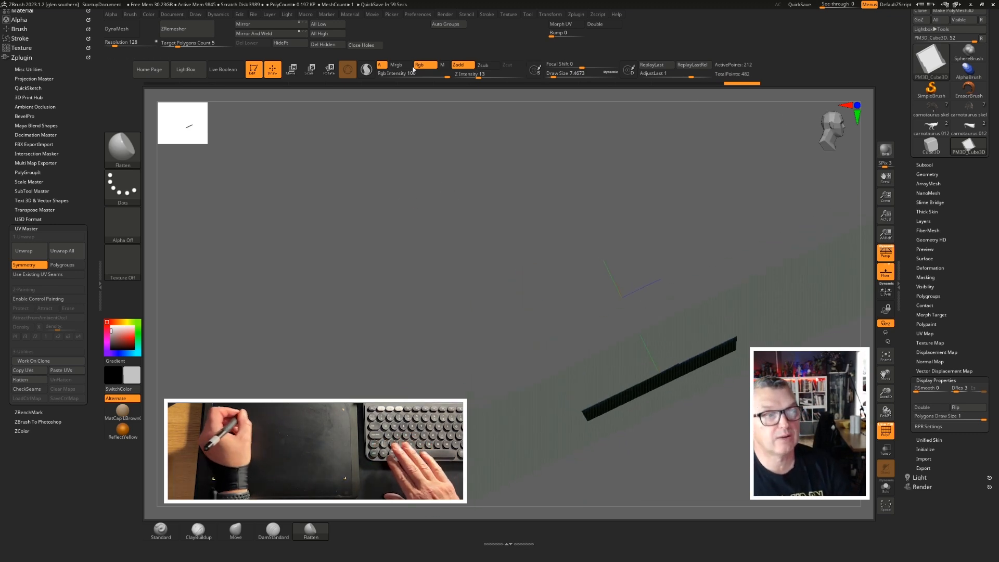
{"action": "left_click_drag", "start_coordinate": [735, 285], "coordinate": [760, 341]}
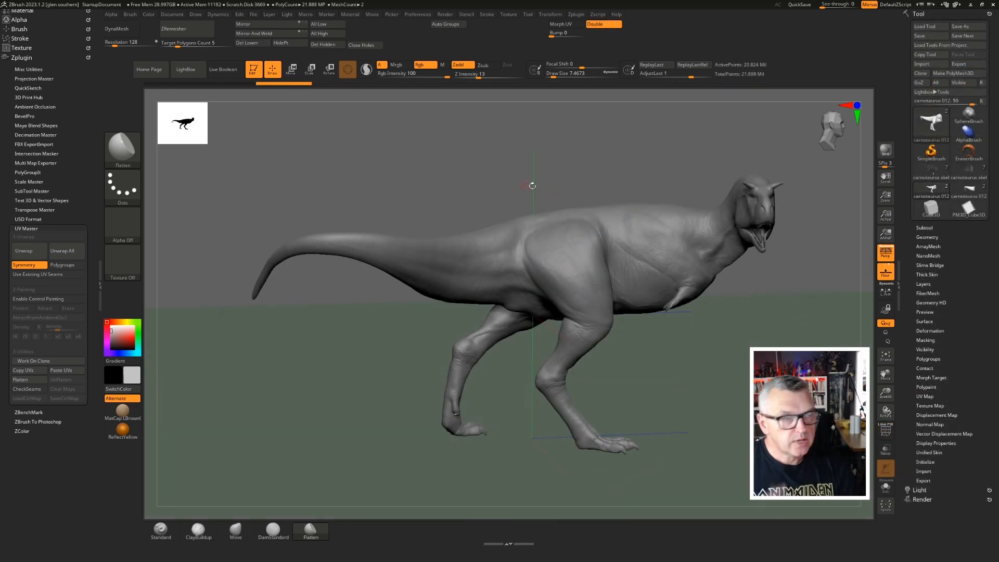
{"action": "left_click_drag", "start_coordinate": [532, 186], "coordinate": [615, 194]}
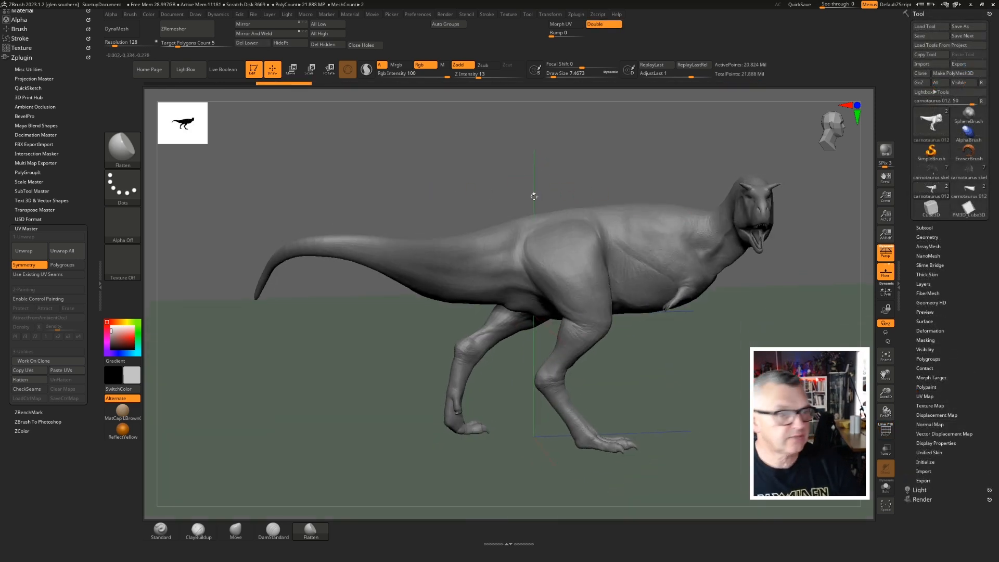
Step: Turn off interface customization and store the current configuration as the startup layout
{"action": "left_click_drag", "start_coordinate": [471, 185], "coordinate": [474, 193]}
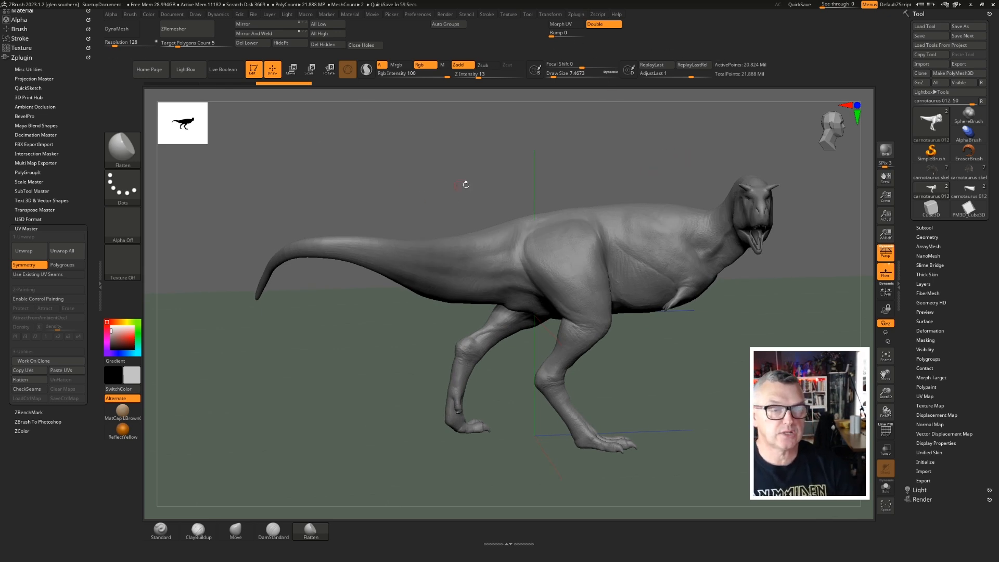
{"action": "left_click_drag", "start_coordinate": [592, 181], "coordinate": [855, 232]}
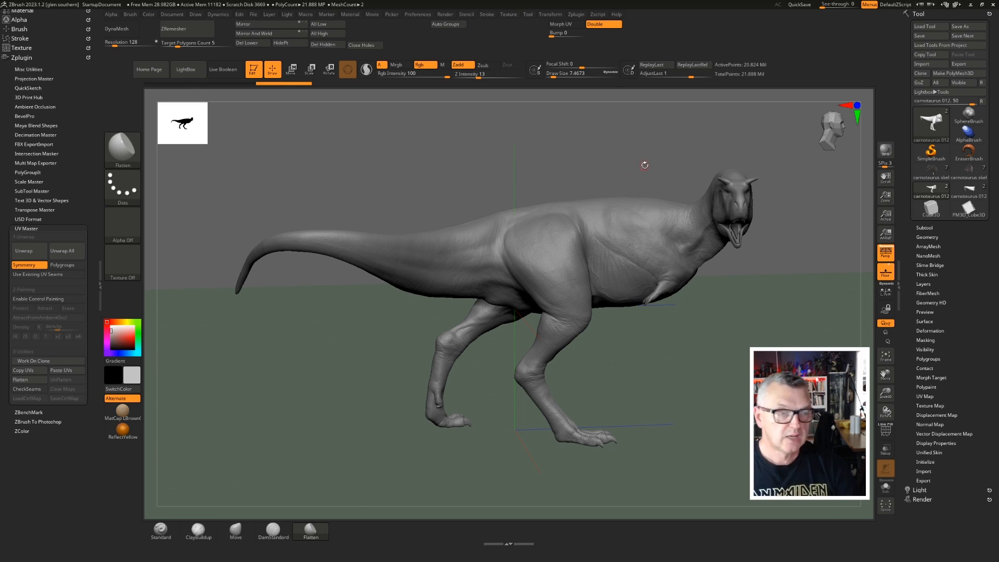
{"action": "left_click", "coordinate": [418, 15]}
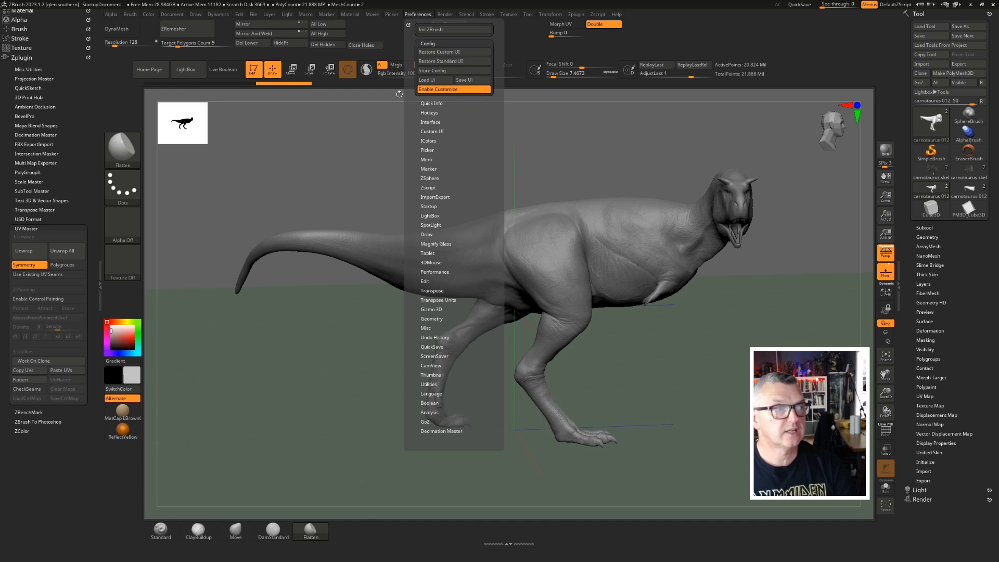
{"action": "left_click", "coordinate": [431, 90]}
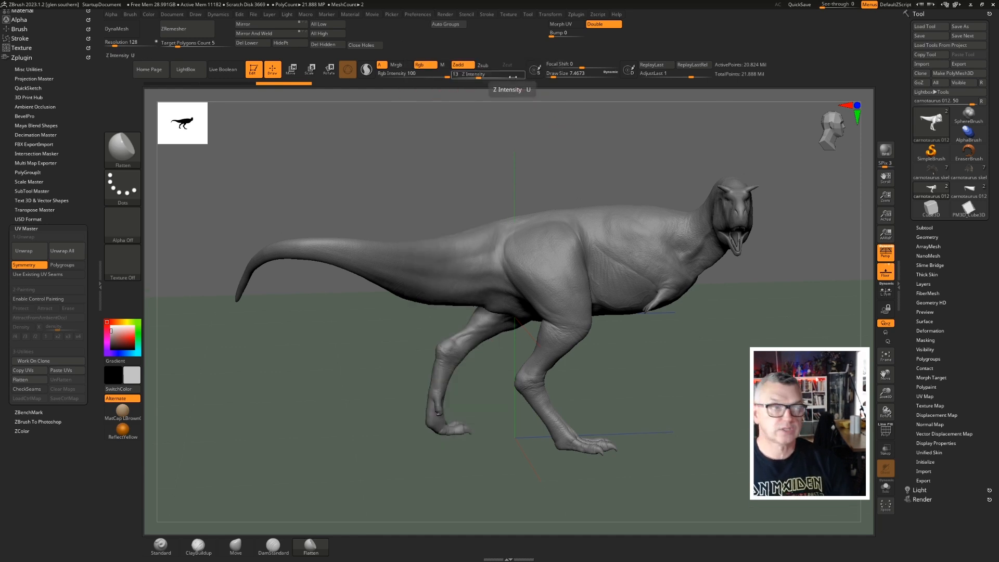
{"action": "key", "text": "ctrl+shift"}
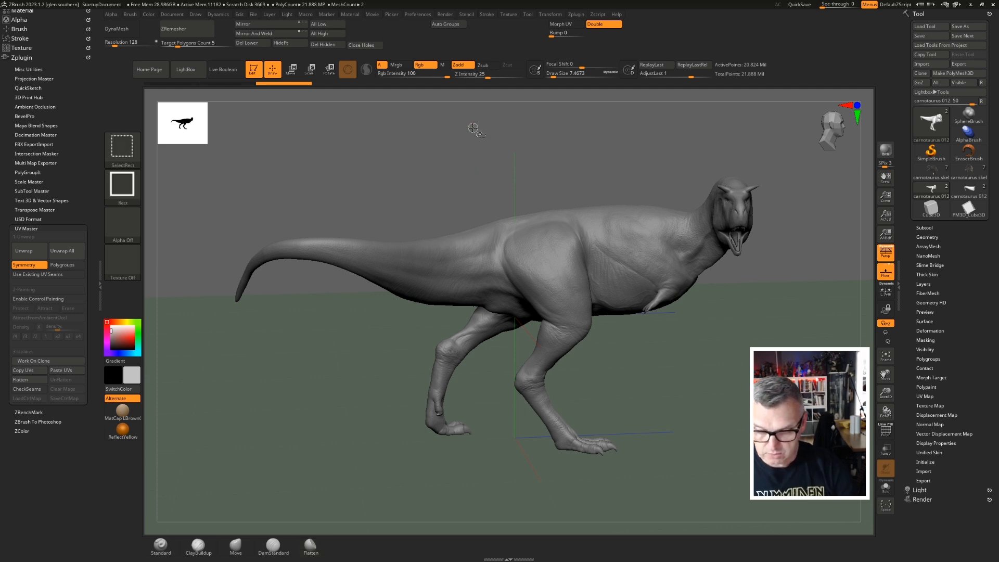
{"action": "key", "text": "ctrl+shift+i"}
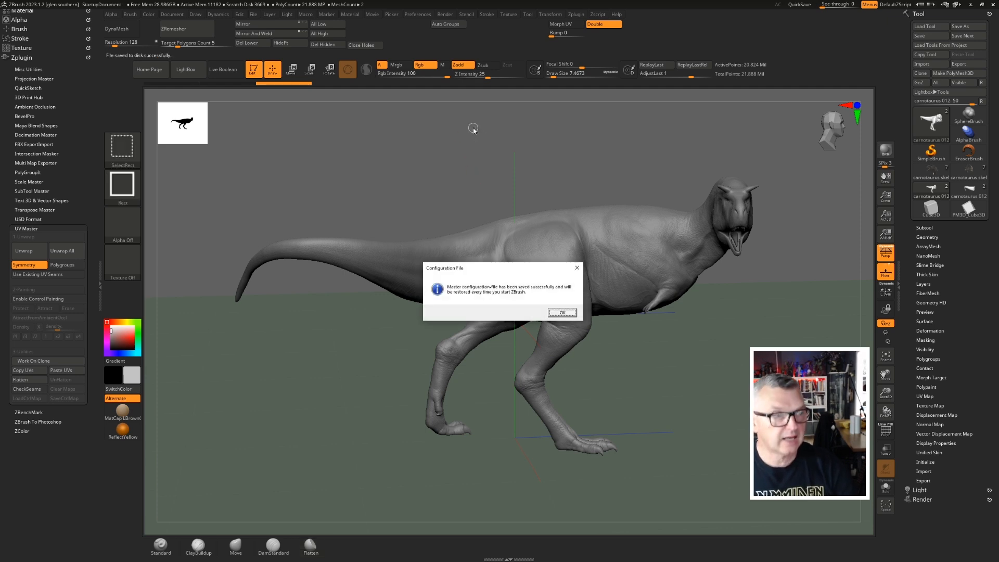
{"action": "left_click", "coordinate": [562, 314]}
{"action": "left_click", "coordinate": [411, 15]}
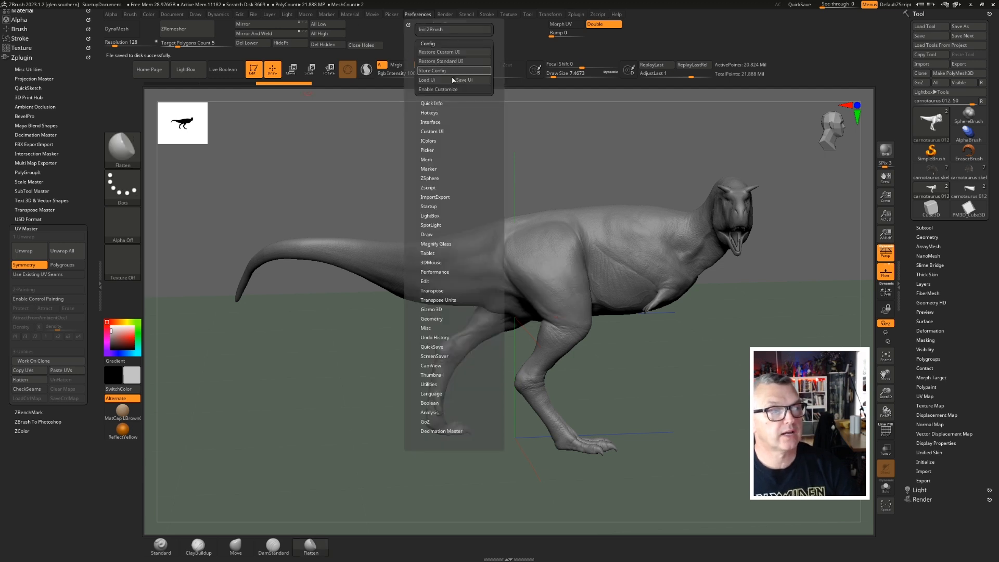
{"action": "left_click", "coordinate": [467, 81]}
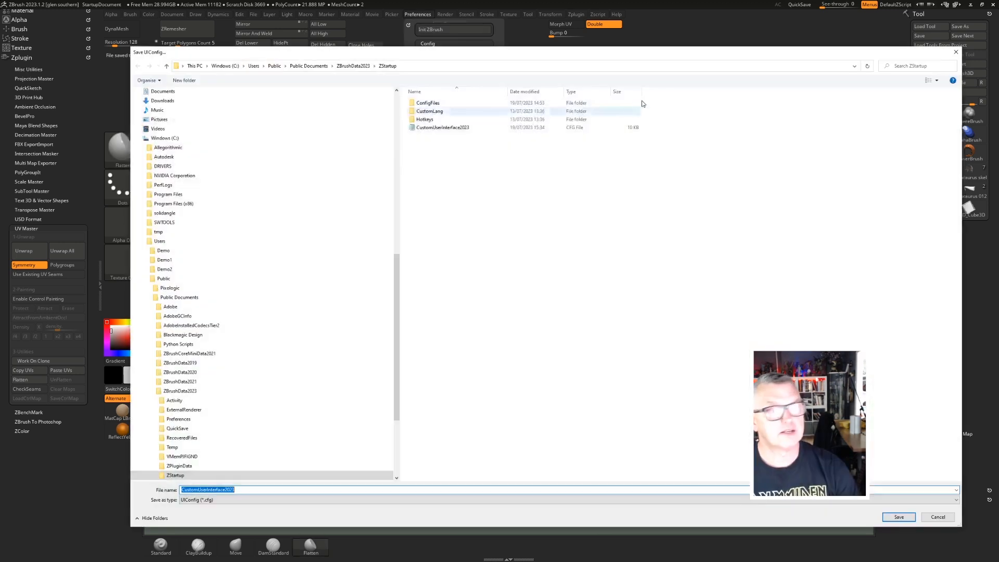
{"action": "left_click", "coordinate": [931, 517]}
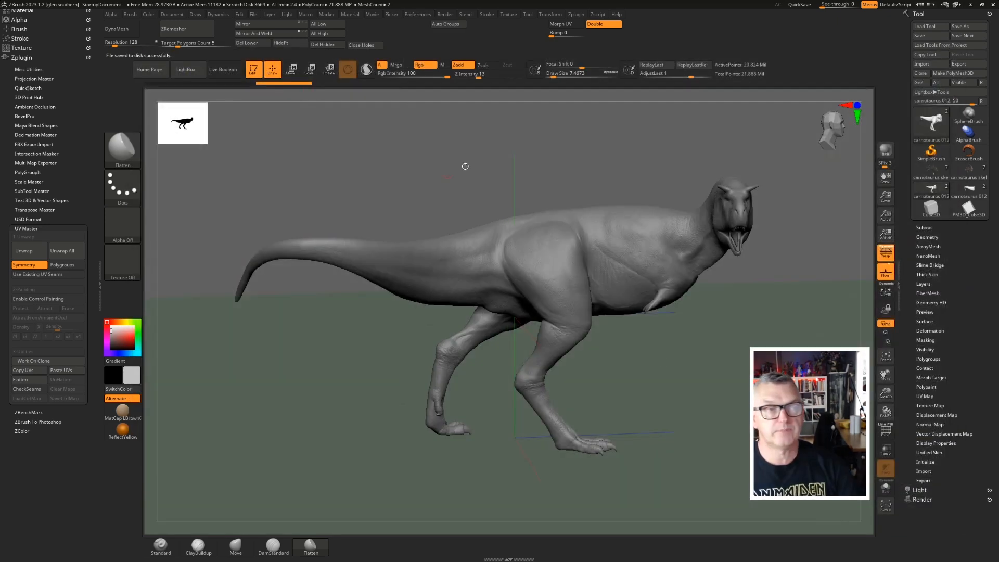
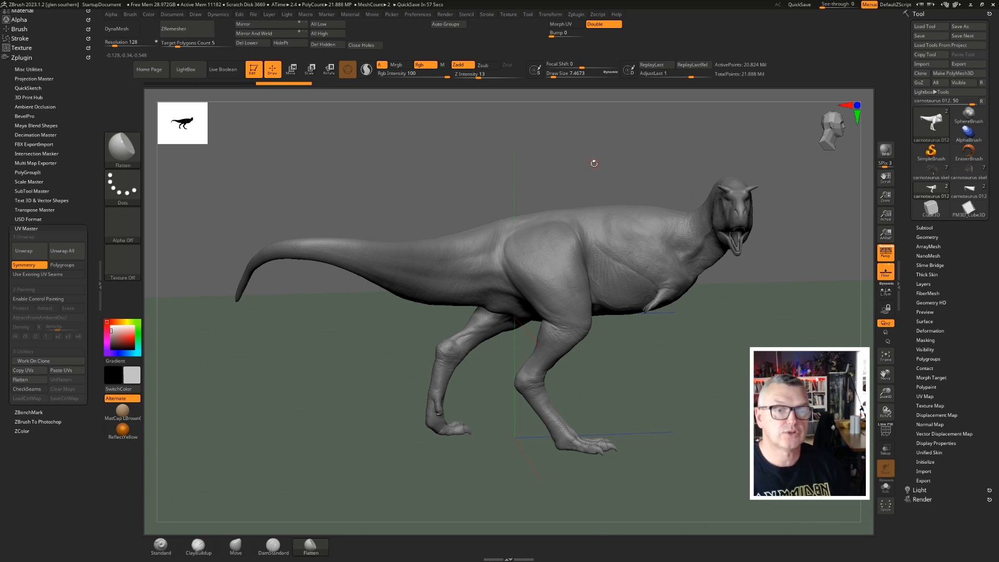
Step: Inspect the dinosaur's polygon wireframe from several sides and turn the wireframe display off
{"action": "left_click_drag", "start_coordinate": [493, 178], "coordinate": [556, 195]}
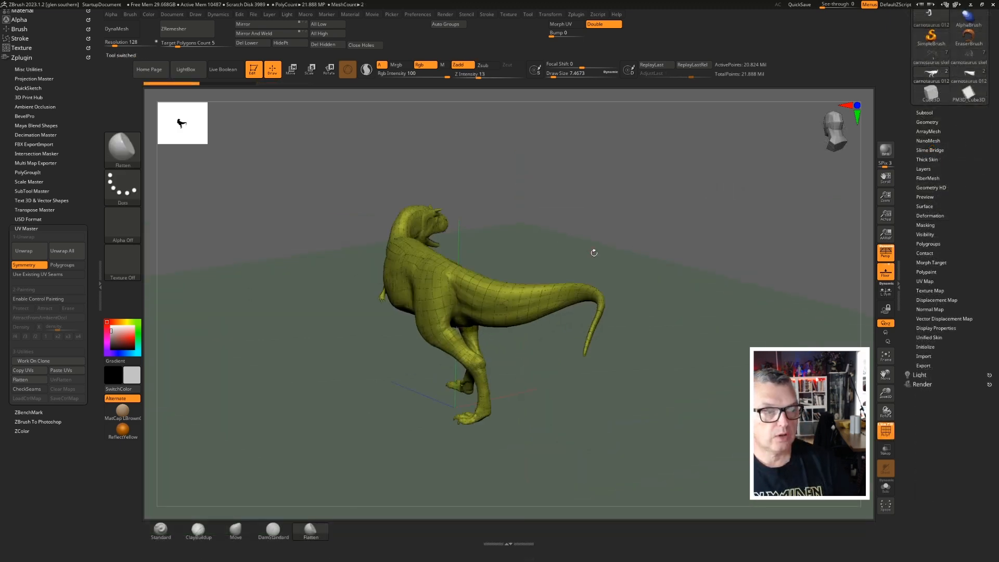
{"action": "left_click_drag", "start_coordinate": [594, 252], "coordinate": [709, 264]}
{"action": "right_click_drag", "start_coordinate": [709, 264], "coordinate": [559, 182]}
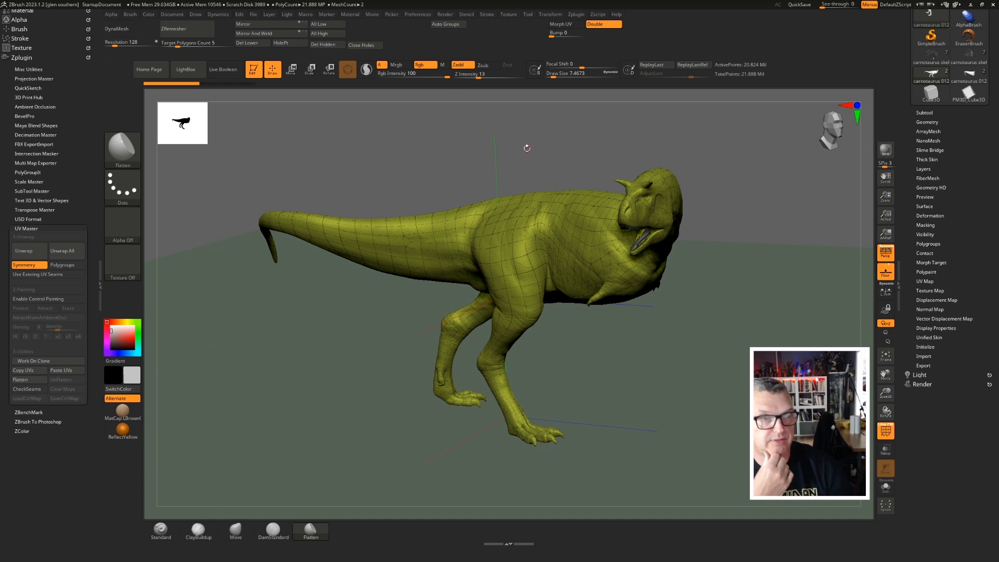
{"action": "left_click_drag", "start_coordinate": [515, 164], "coordinate": [548, 236]}
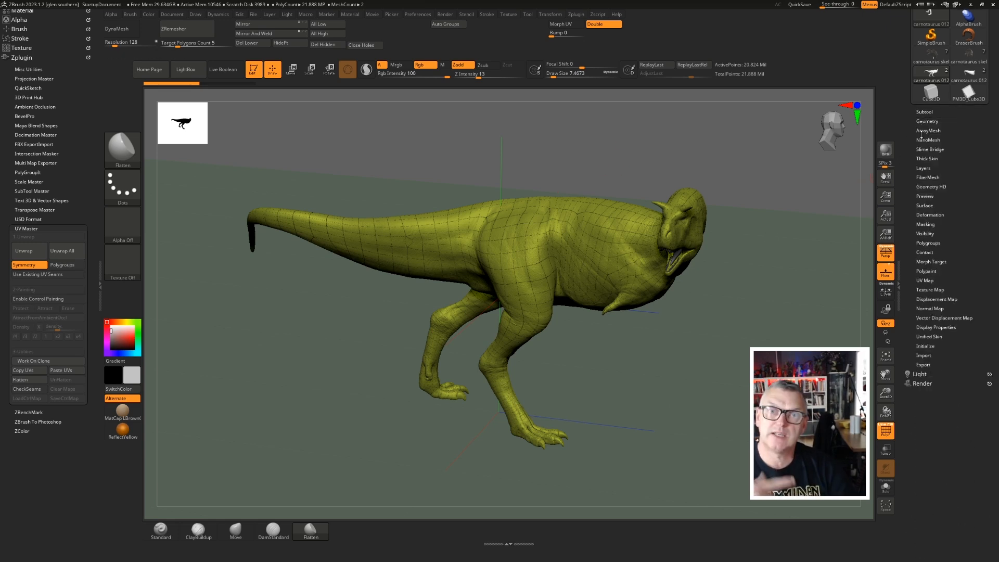
{"action": "scroll", "coordinate": [908, 211], "scroll_direction": "up", "scroll_amount": 1}
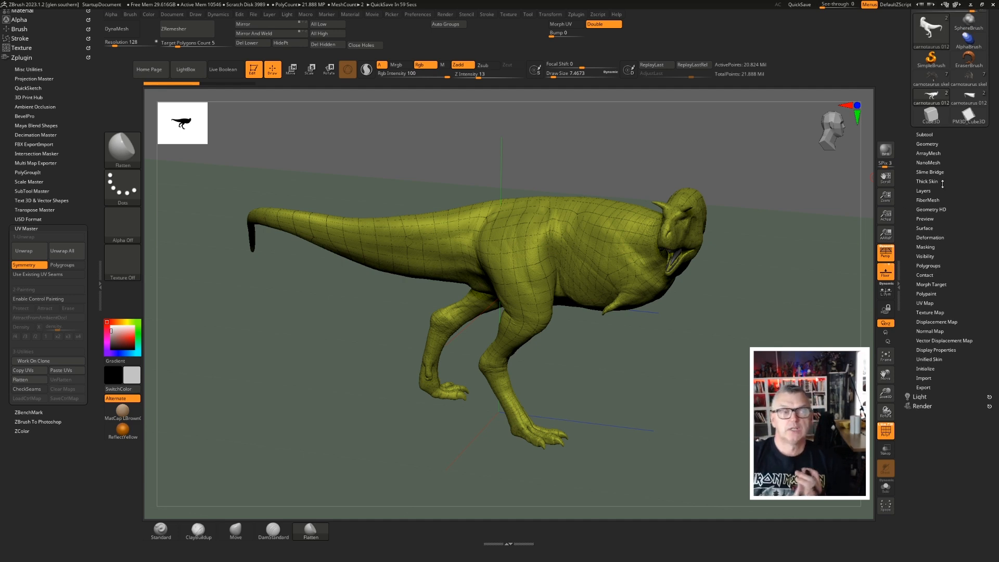
{"action": "key", "text": "shift+f"}
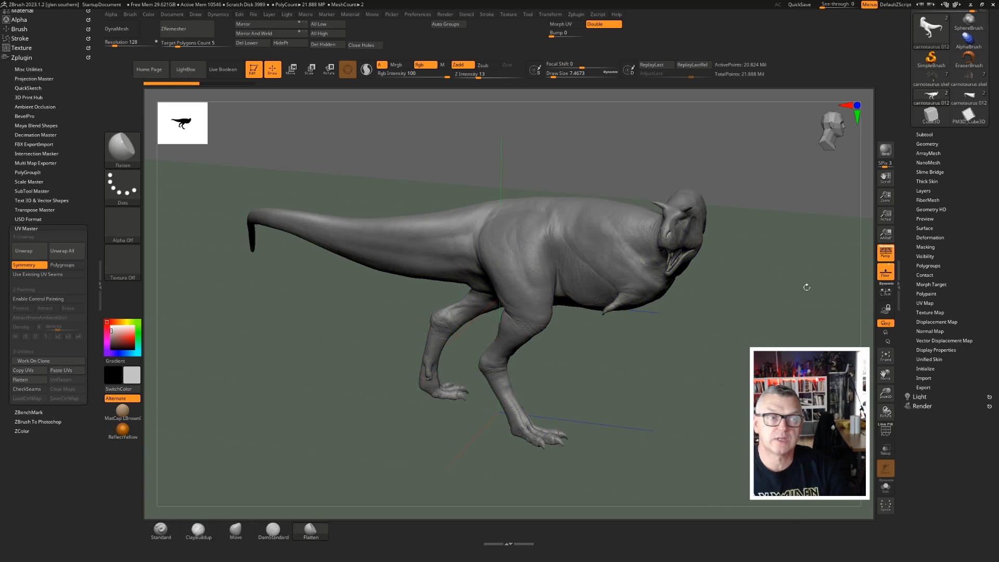
Step: Invert the mask on the dinosaur to cover the whole model, and invert it back to unmasked
{"action": "left_click_drag", "start_coordinate": [776, 299], "coordinate": [776, 286], "text": "shift"}
{"action": "left_click_drag", "start_coordinate": [724, 251], "coordinate": [723, 274]}
{"action": "left_click", "coordinate": [723, 251], "text": "ctrl"}
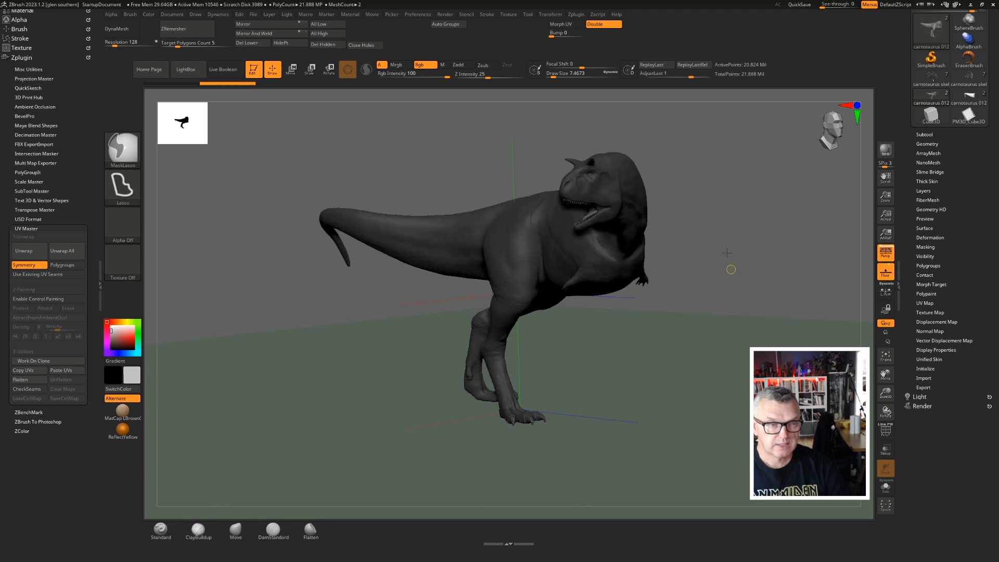
{"action": "left_click", "coordinate": [725, 251], "text": "ctrl"}
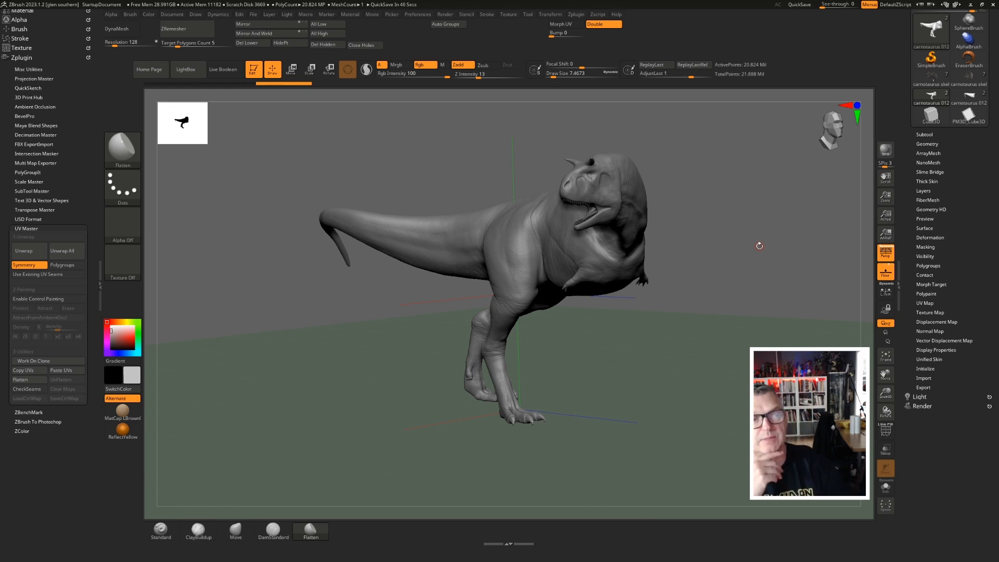
{"action": "left_click_drag", "start_coordinate": [431, 138], "coordinate": [685, 173]}
{"action": "left_click_drag", "start_coordinate": [604, 177], "coordinate": [583, 176]}
{"action": "left_click_drag", "start_coordinate": [395, 172], "coordinate": [500, 170]}
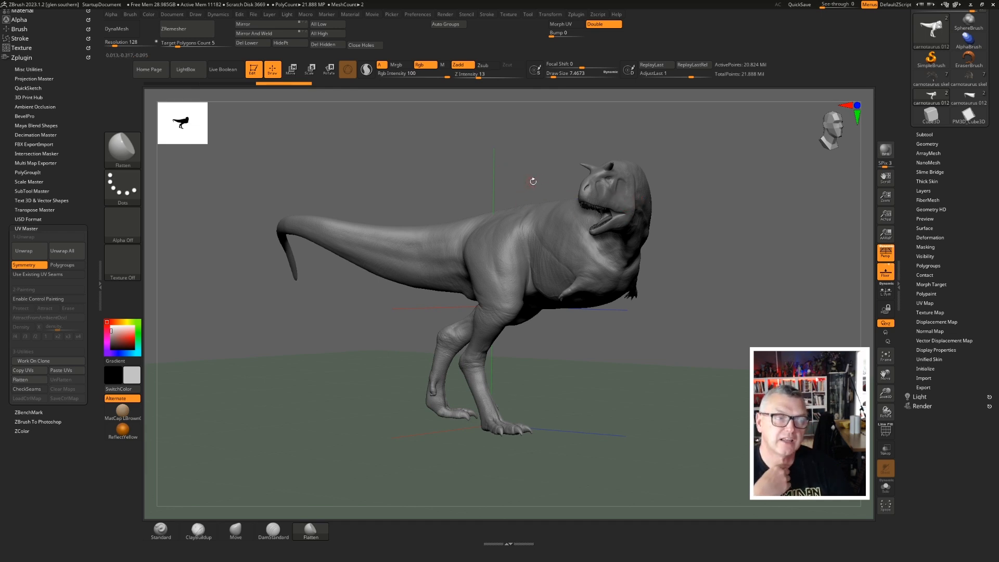
{"action": "mouse_move", "coordinate": [515, 194]}
{"action": "left_mouse_down"}
{"action": "mouse_move", "coordinate": [477, 186]}
{"action": "mouse_move", "coordinate": [498, 193]}
{"action": "left_mouse_up"}
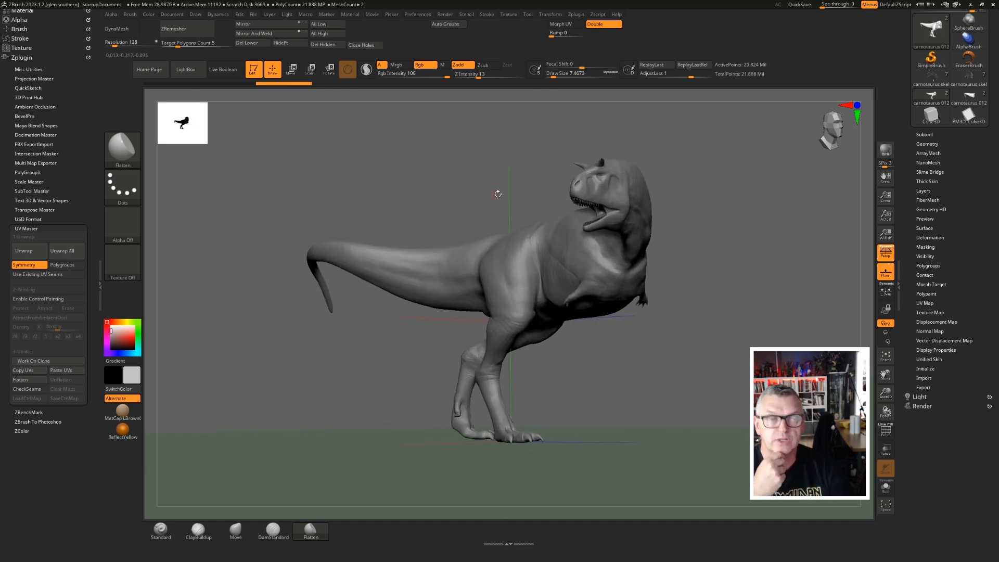